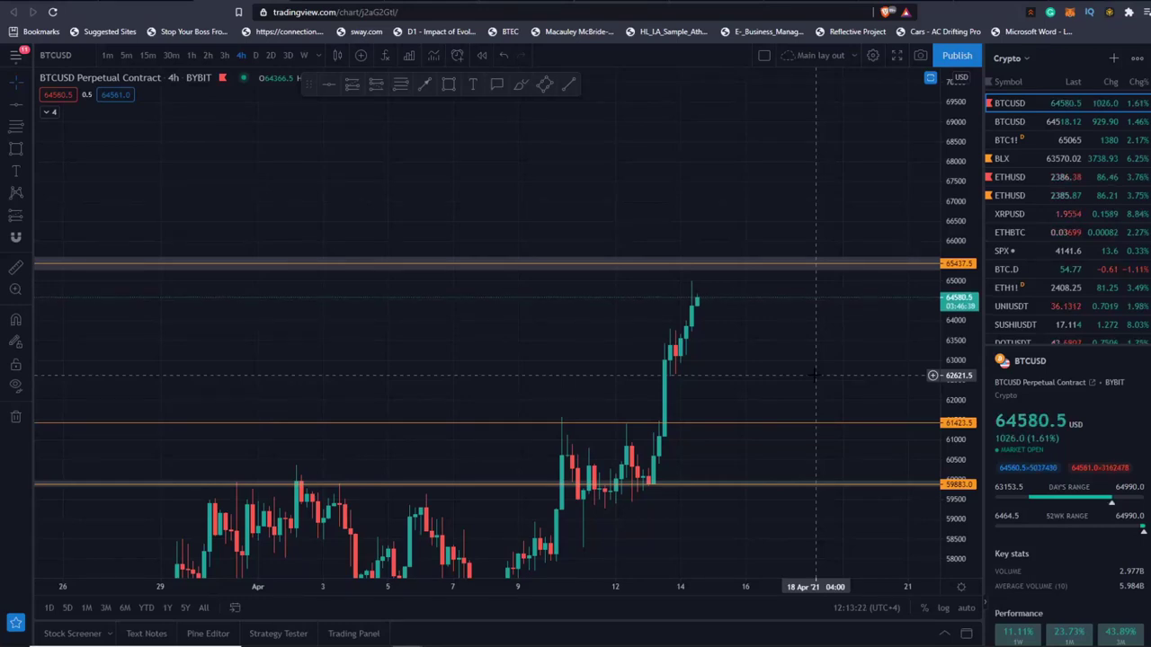
Examine the recent BTCUSD 4-hour candles between the 61423.5 line and the 65437.5 resistance zone.
left_click_drag(815, 374, 784, 408)
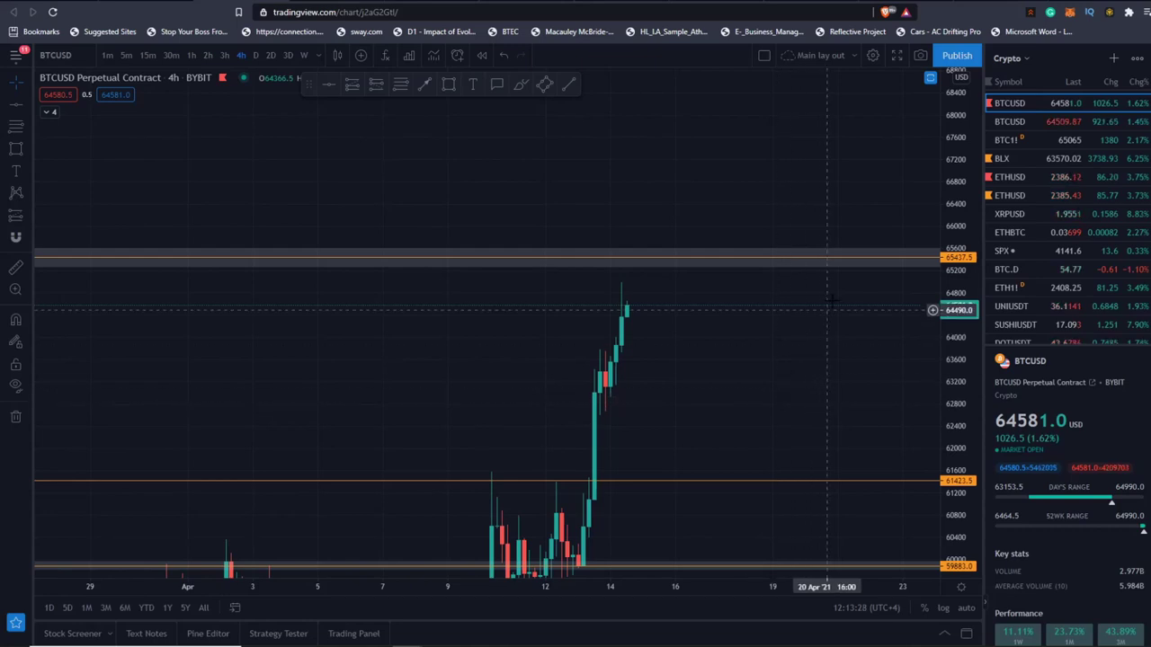
scroll(836, 387, "down", 5)
scroll(870, 389, "up", 3)
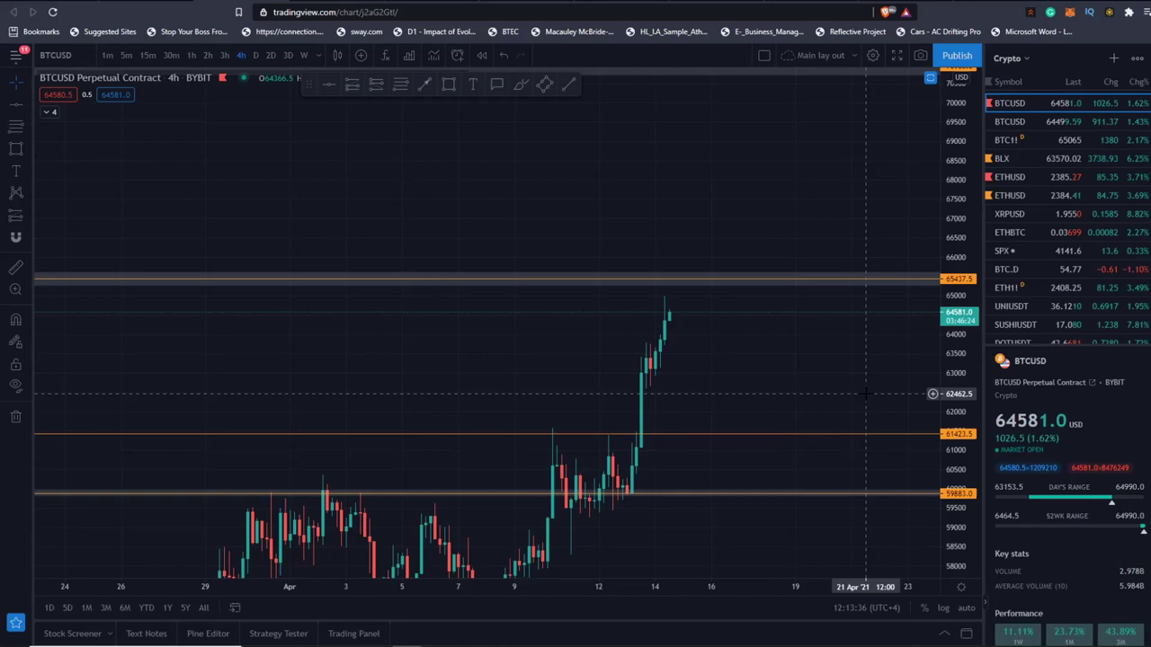
left_click_drag(866, 393, 780, 406)
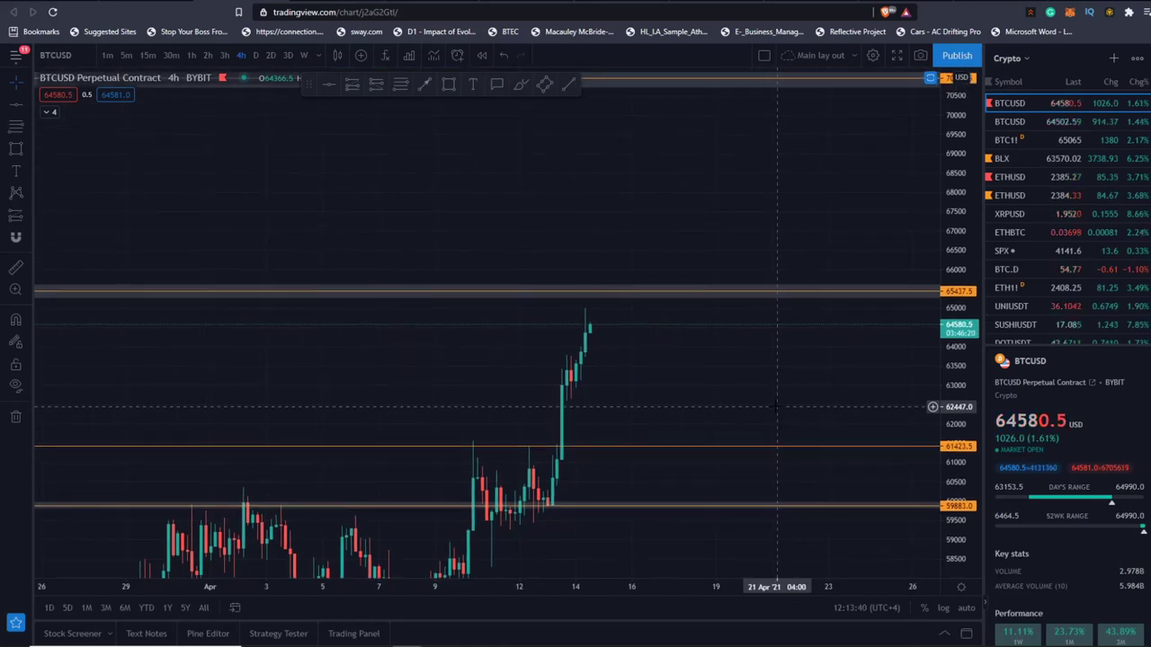
left_click_drag(946, 386, 936, 333)
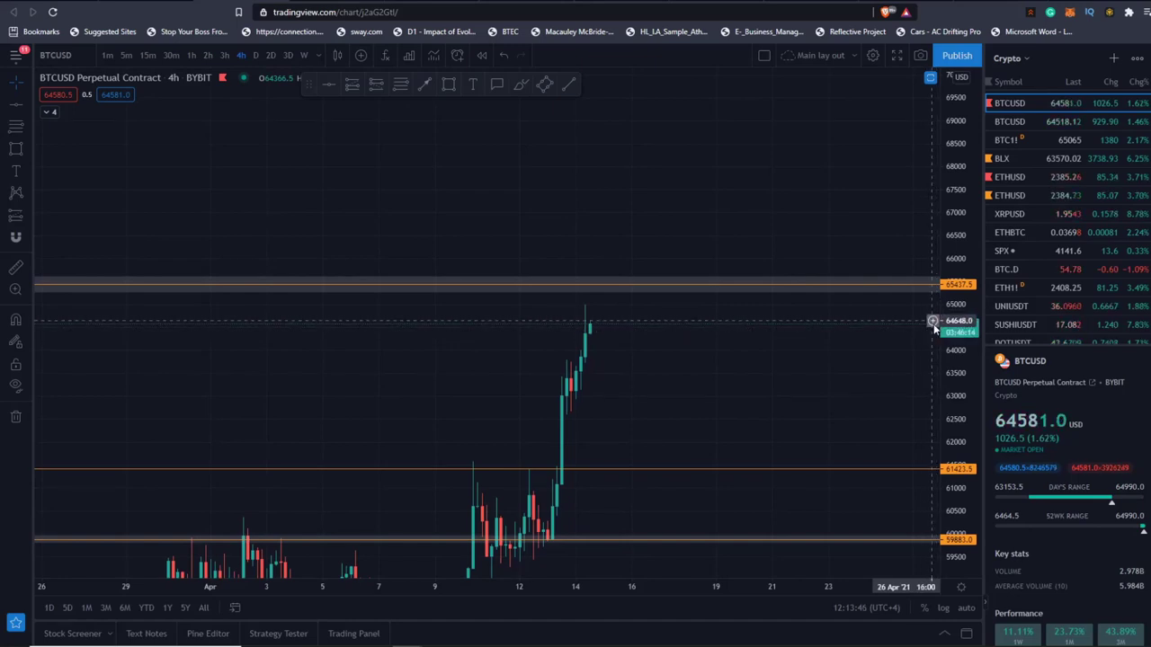
left_click_drag(948, 388, 933, 367)
left_click_drag(853, 378, 830, 397)
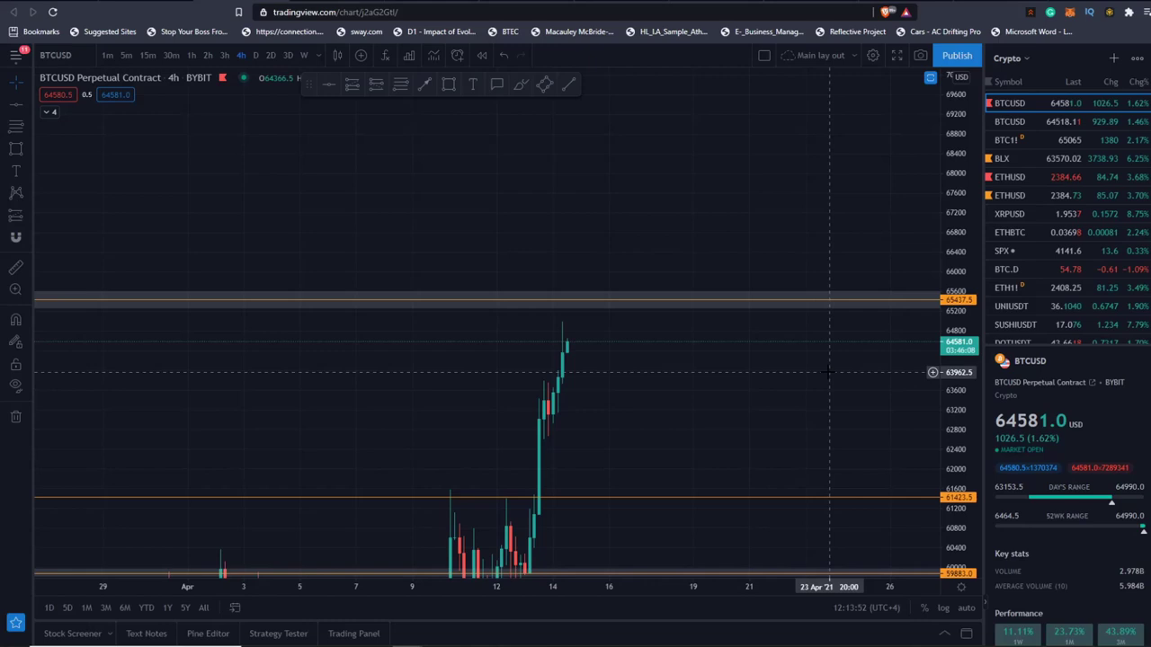
scroll(834, 391, "down", 3)
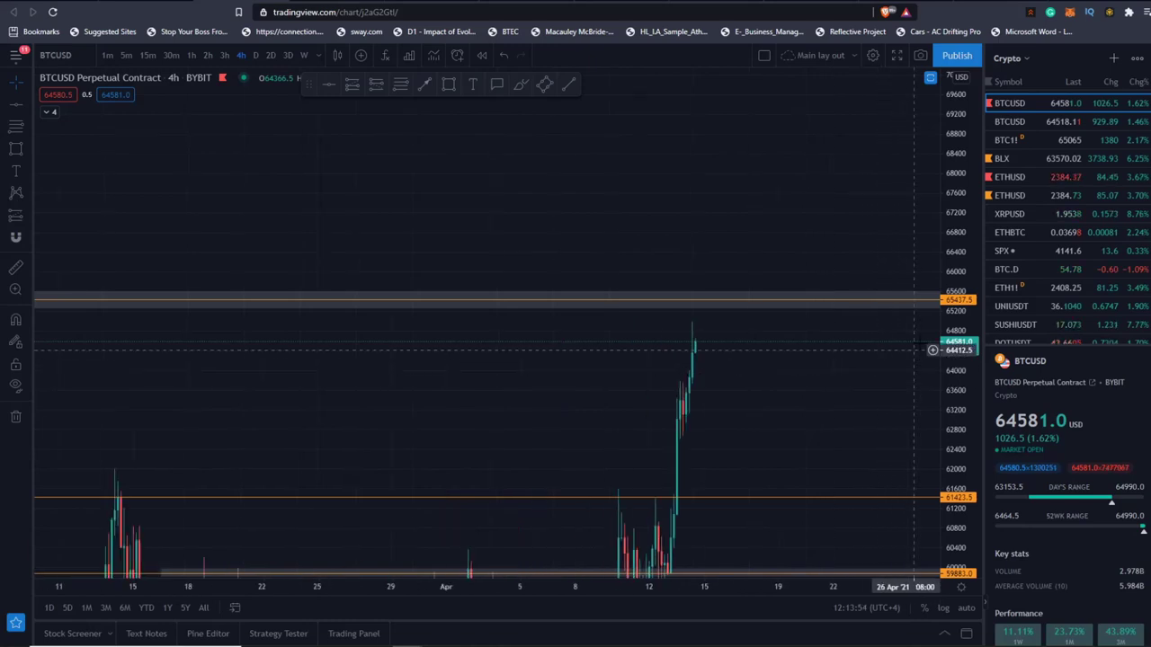
Examine the BTCUSD 4-hour chart's open space between the 65437.5 zone and the 70963.5 zone above it.
left_click_drag(839, 411, 740, 385)
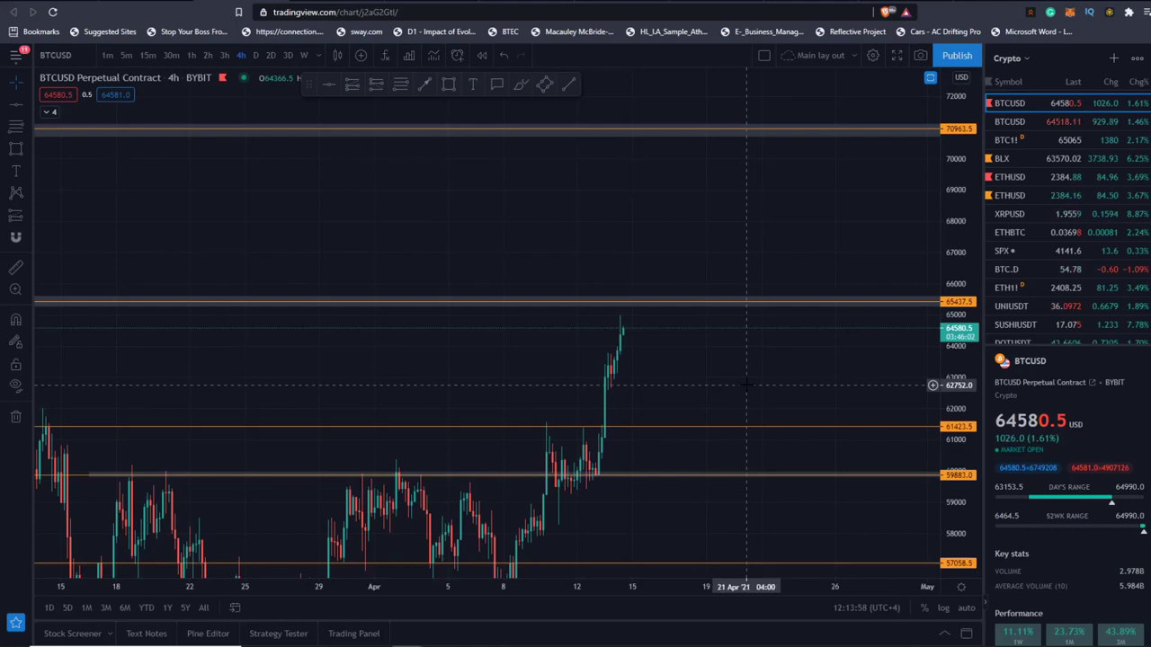
scroll(654, 373, "down", 1)
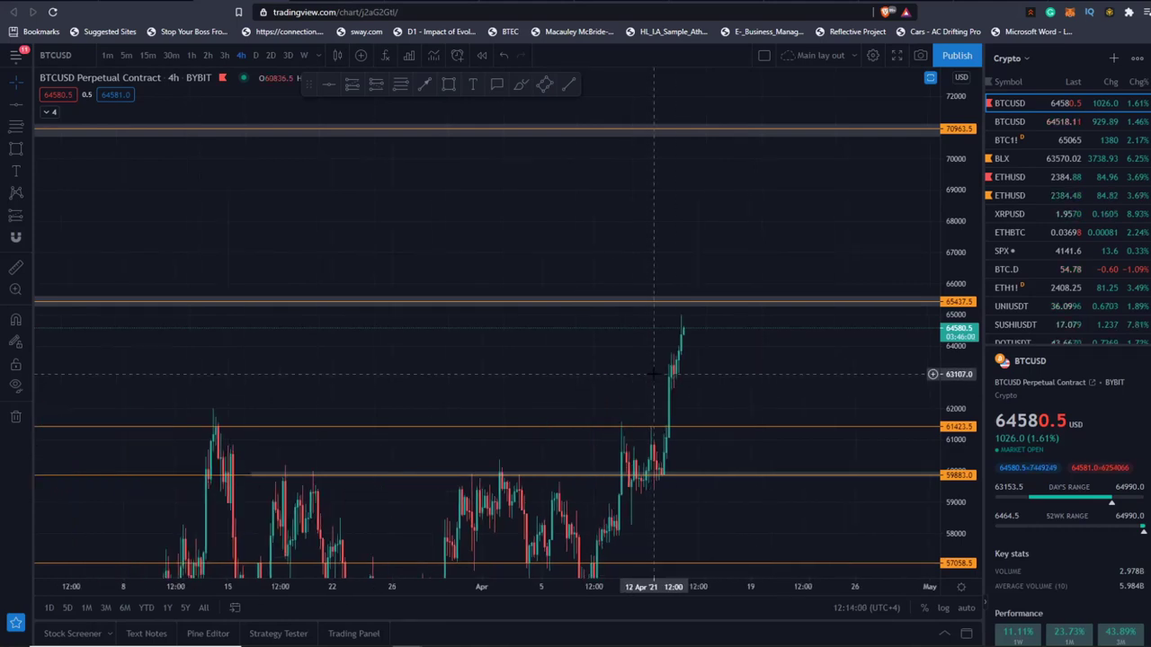
scroll(752, 334, "up", 2)
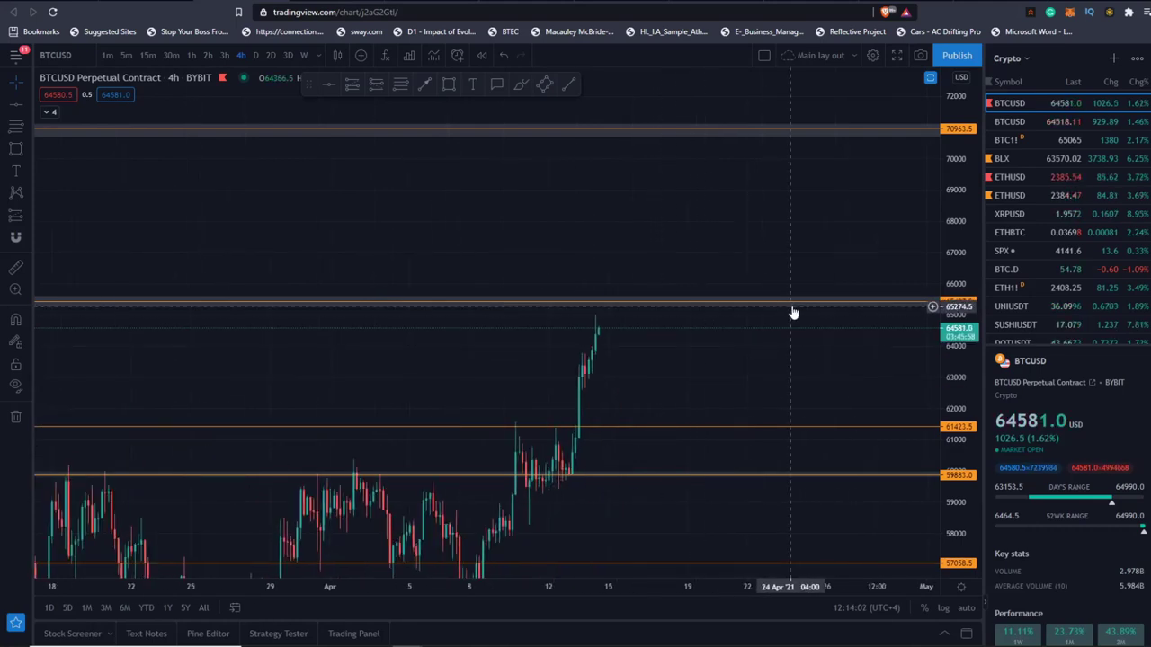
left_click_drag(957, 404, 901, 308)
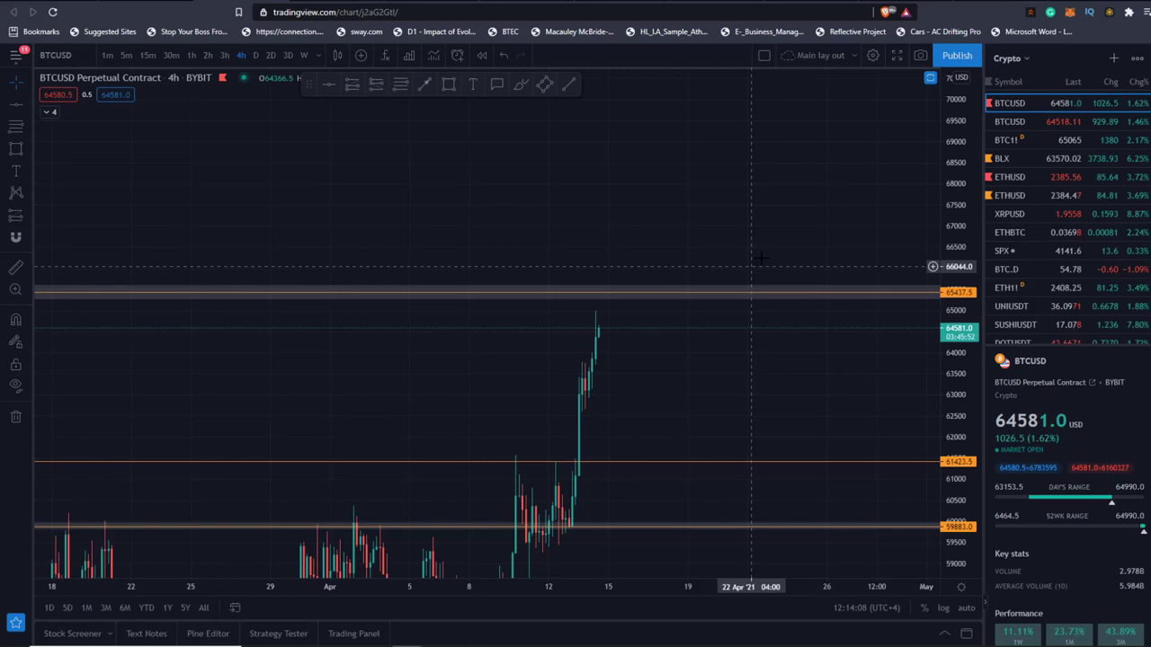
left_click_drag(778, 237, 767, 279)
left_click_drag(949, 191, 926, 265)
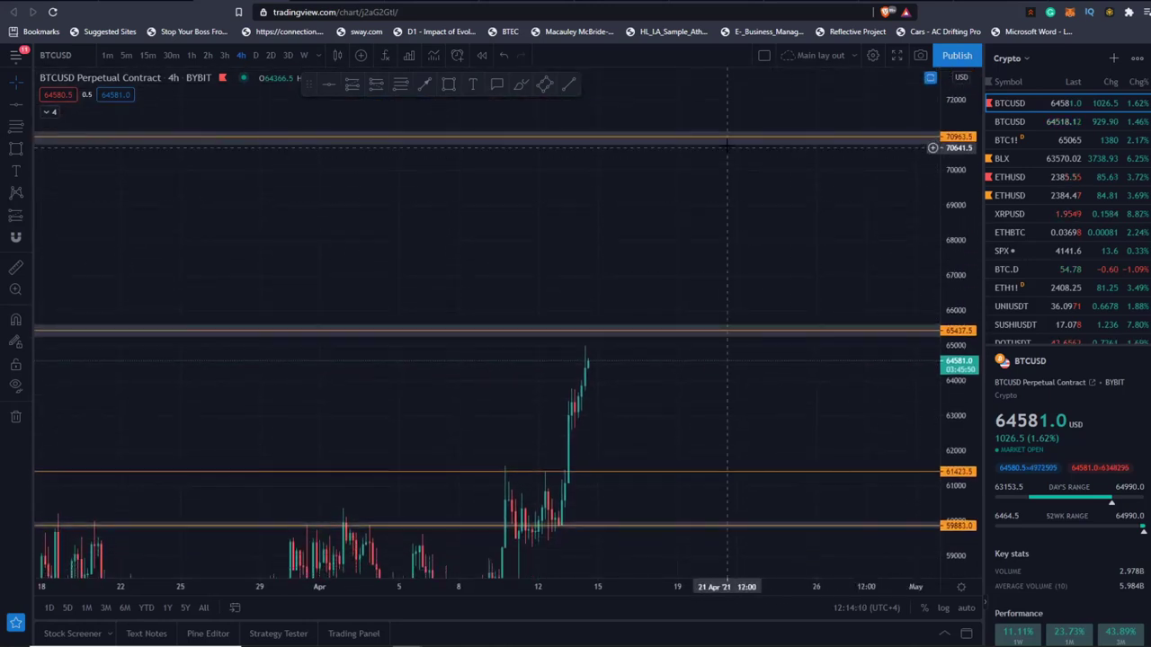
left_click_drag(962, 187, 941, 233)
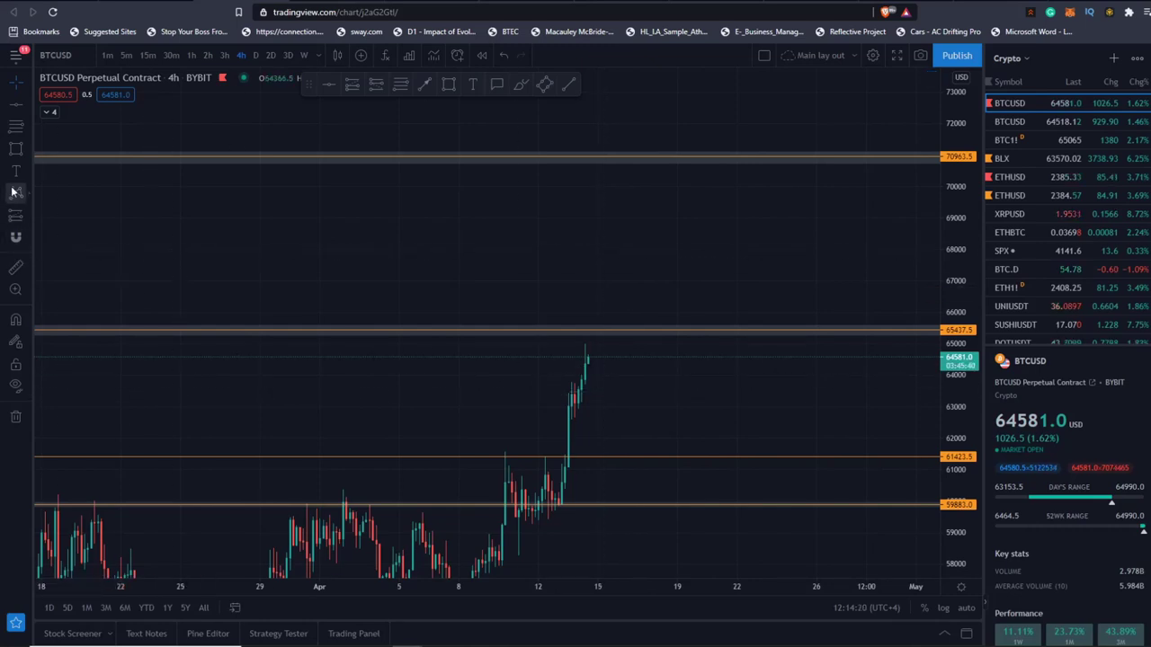
Sketch a freehand brush path from the current price down to the 61423.5 line and up to about 68300, and delete it.
left_click(520, 84)
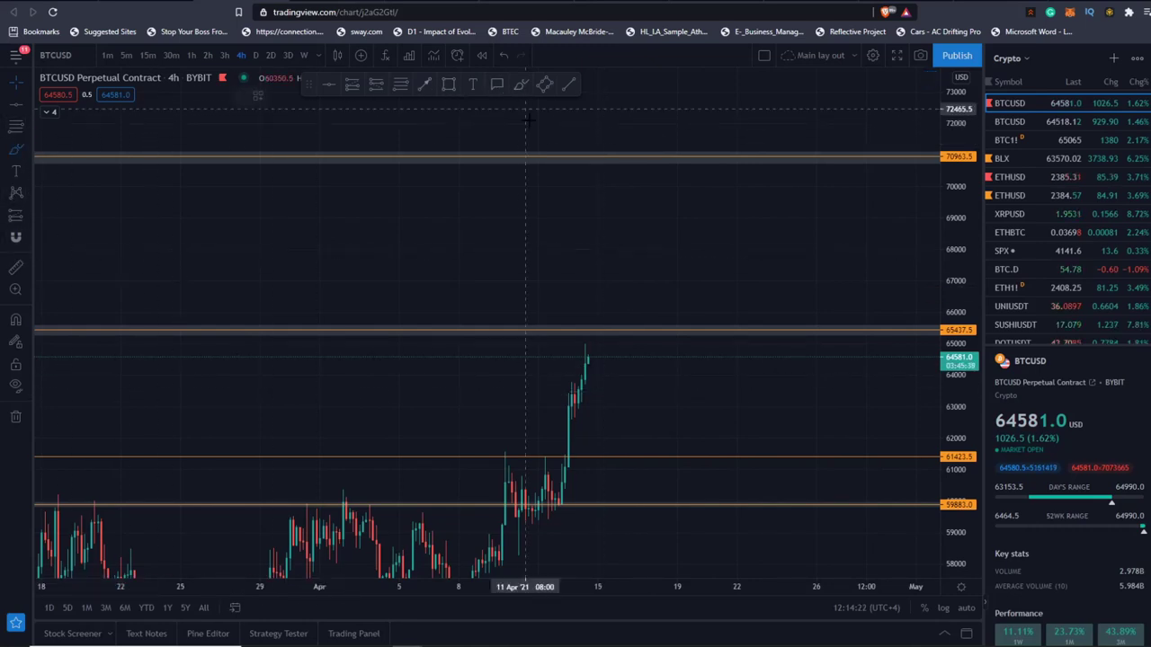
mouse_move(589, 358)
left_mouse_down()
mouse_move(617, 450)
mouse_move(689, 239)
left_mouse_up()
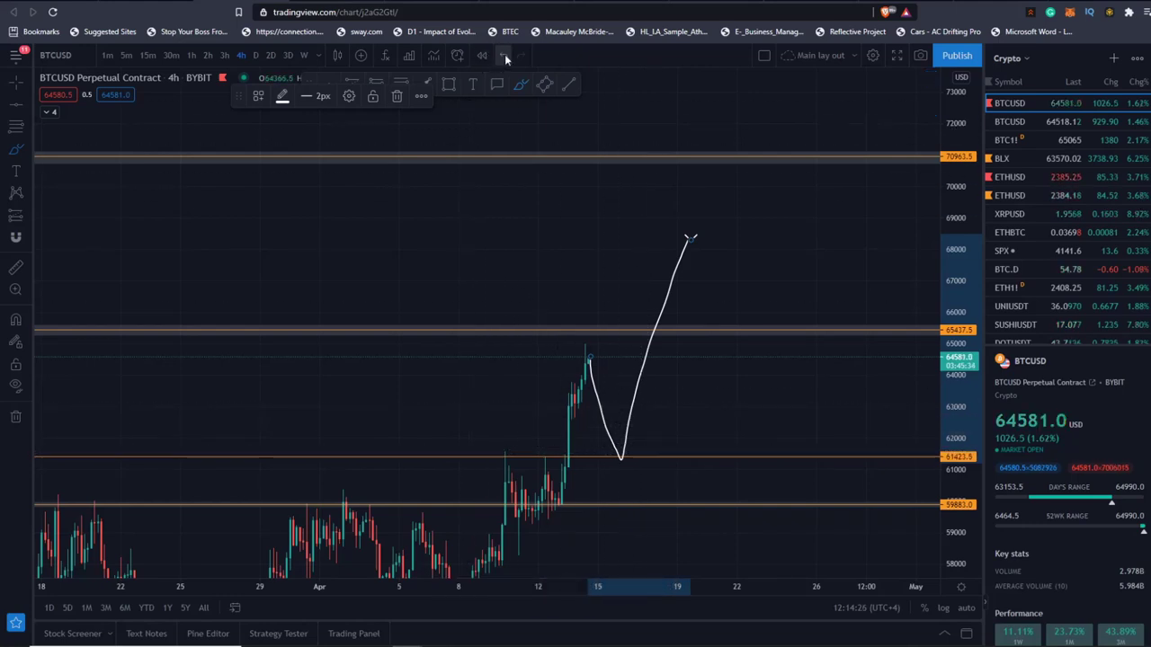
key("Delete")
Switch the BTCUSD chart to the weekly interval and remove the stray brush stroke drawn on it.
left_click(255, 55)
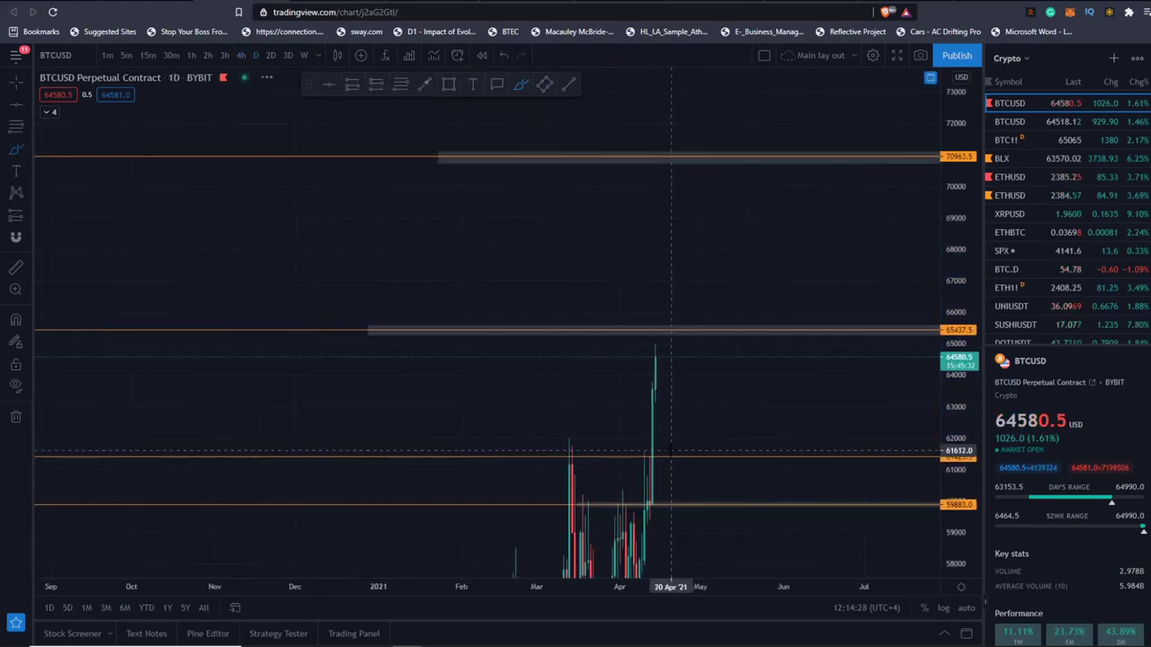
left_click(304, 55)
left_click_drag(941, 223, 762, 504)
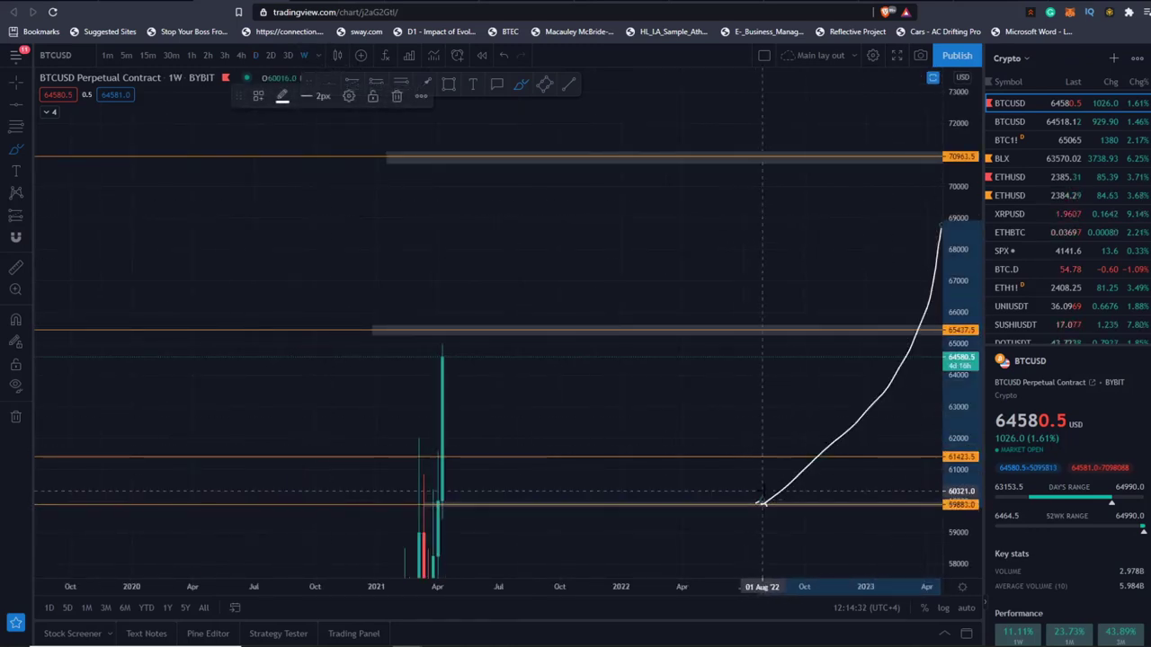
key("Delete")
left_click(14, 84)
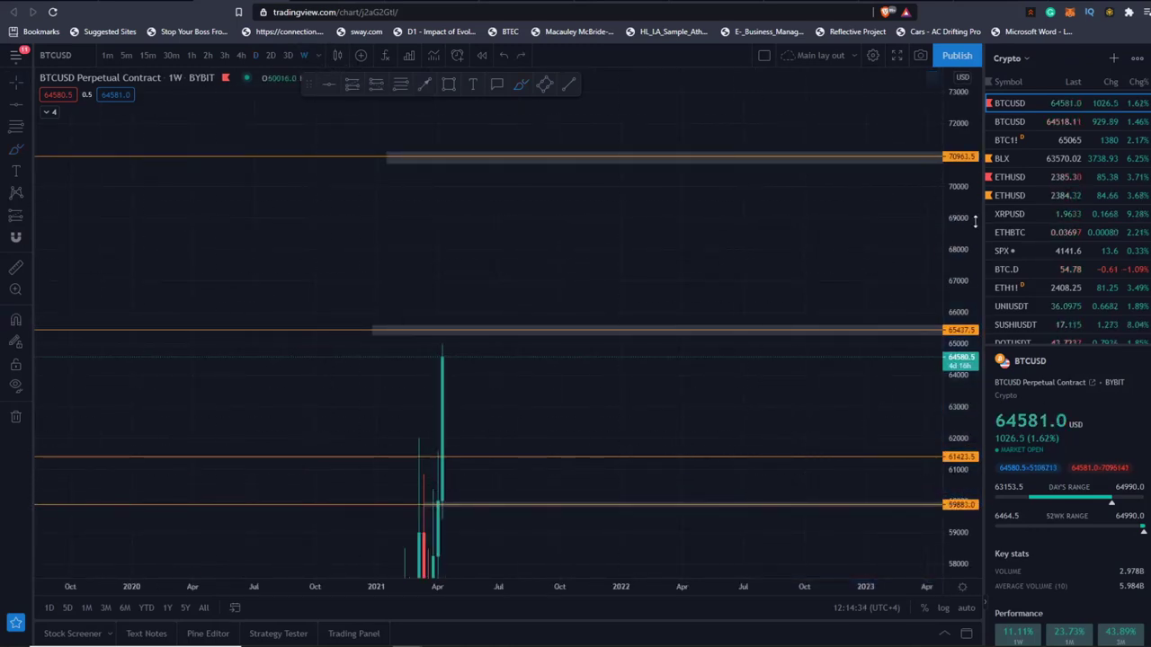
left_click_drag(973, 221, 796, 487)
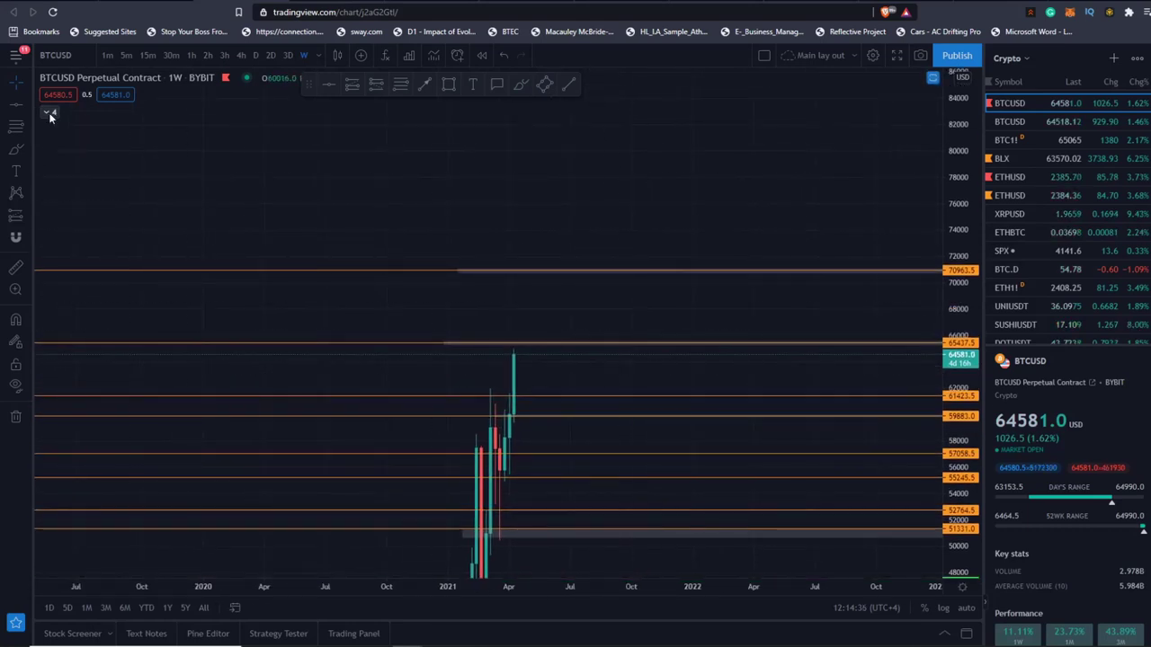
Show the BB 20 close 2.0 indicator on the weekly chart to check its upper band, and hide it again.
left_click(49, 112)
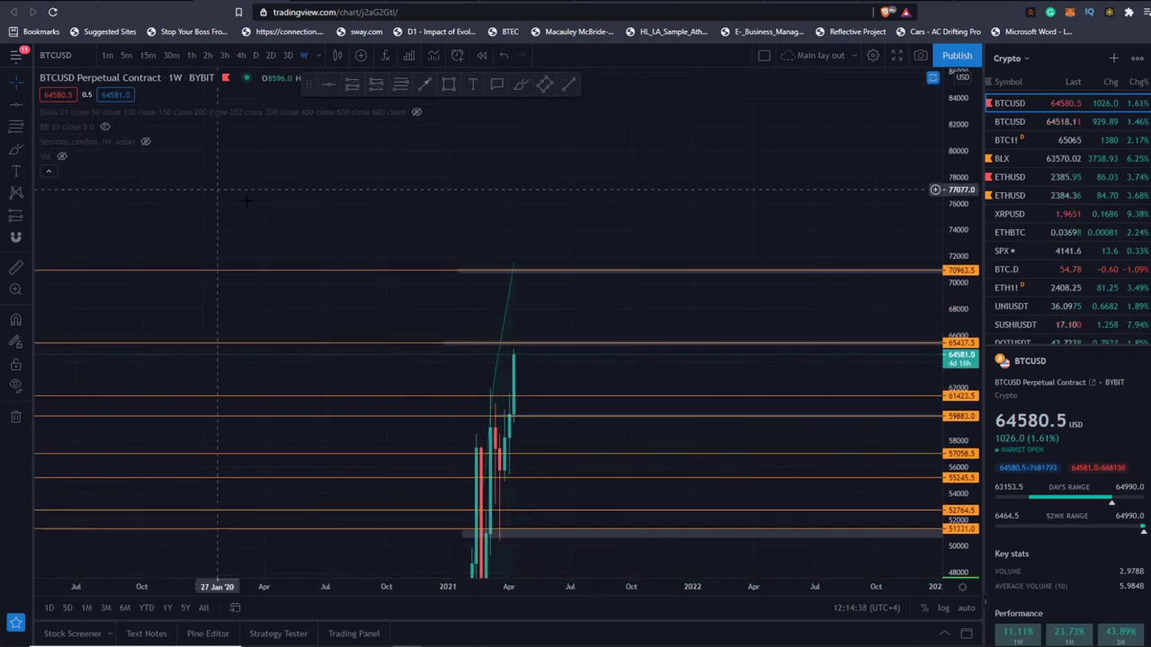
scroll(266, 290, "up", 6)
left_click_drag(275, 312, 450, 325)
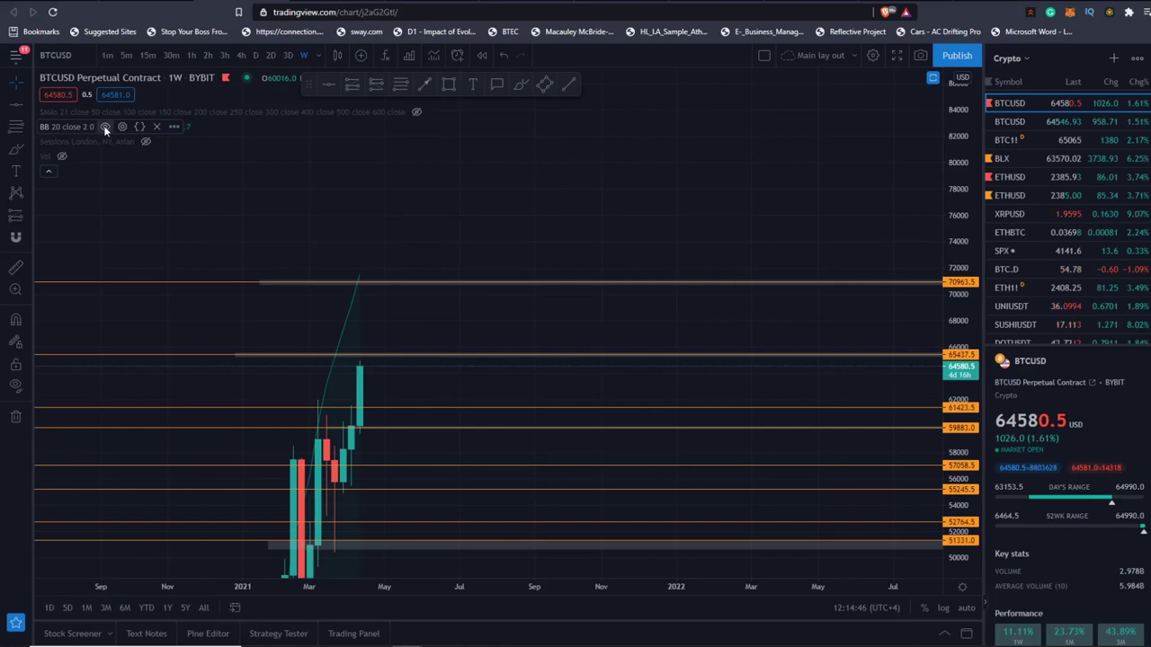
left_click(105, 128)
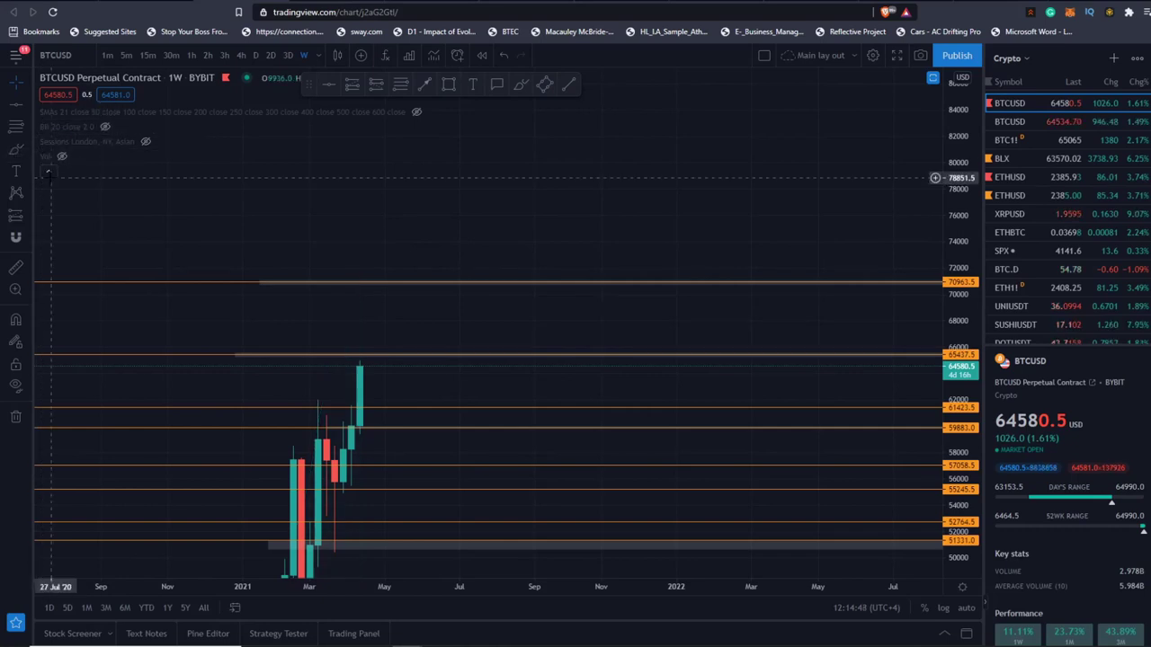
left_click(49, 173)
Examine the 2021 weekly BTCUSD candles against the horizontal levels from 51331.0 up to 70963.5.
left_click_drag(341, 236, 631, 118)
scroll(742, 270, "up", 4)
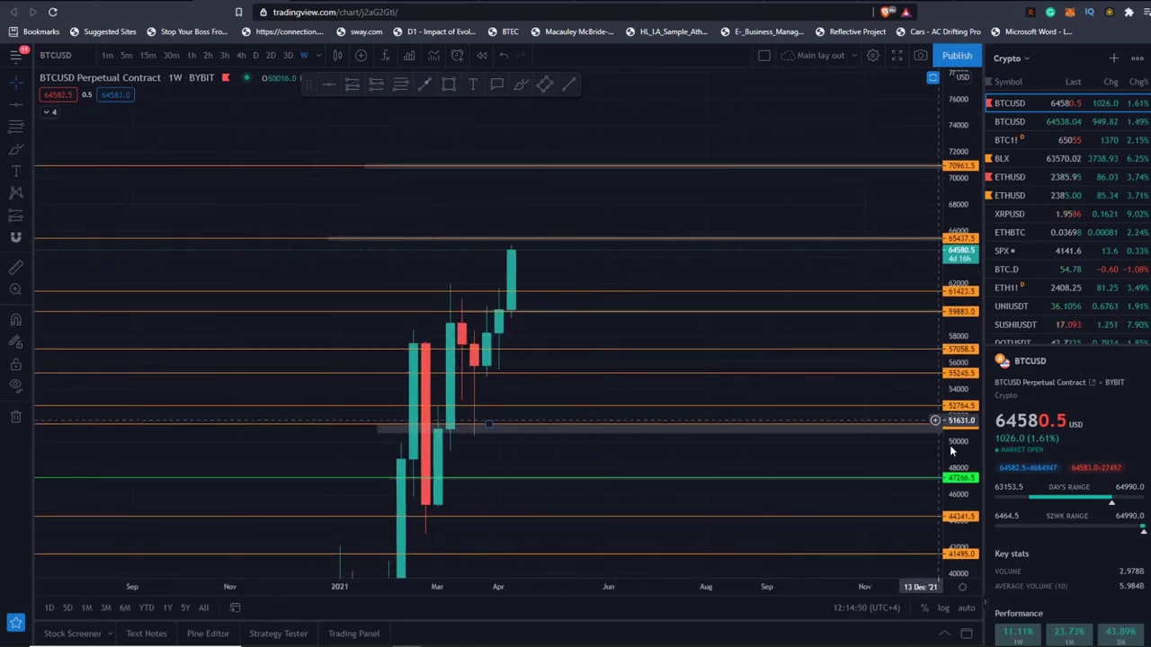
left_click_drag(952, 453, 952, 310)
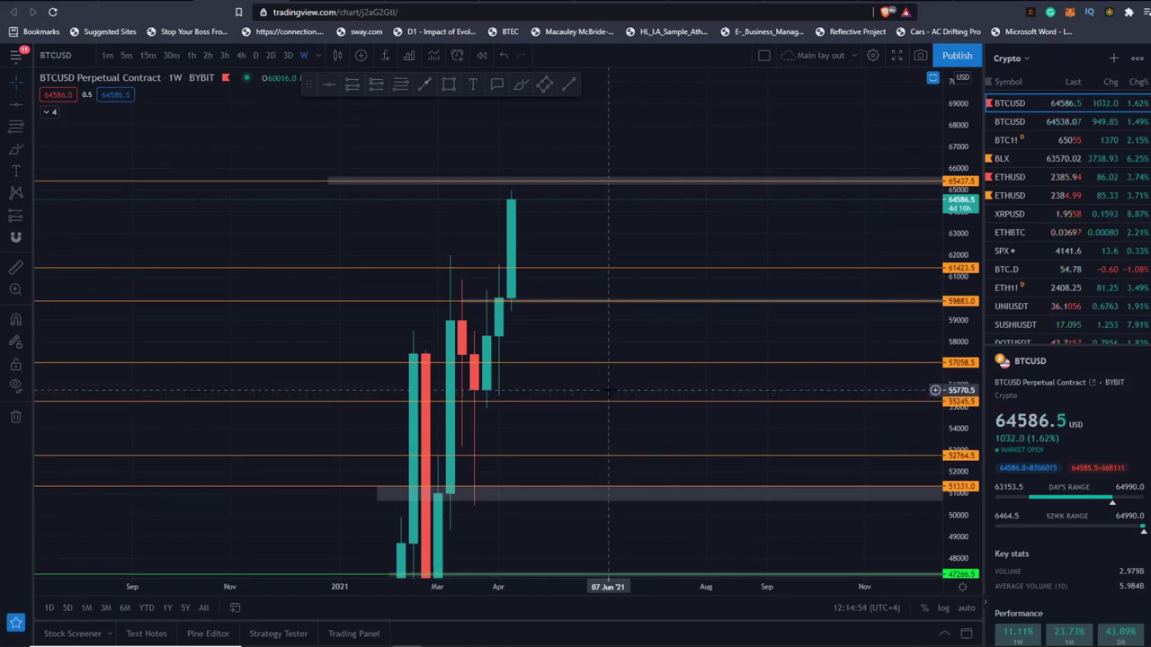
left_click_drag(584, 236, 600, 324)
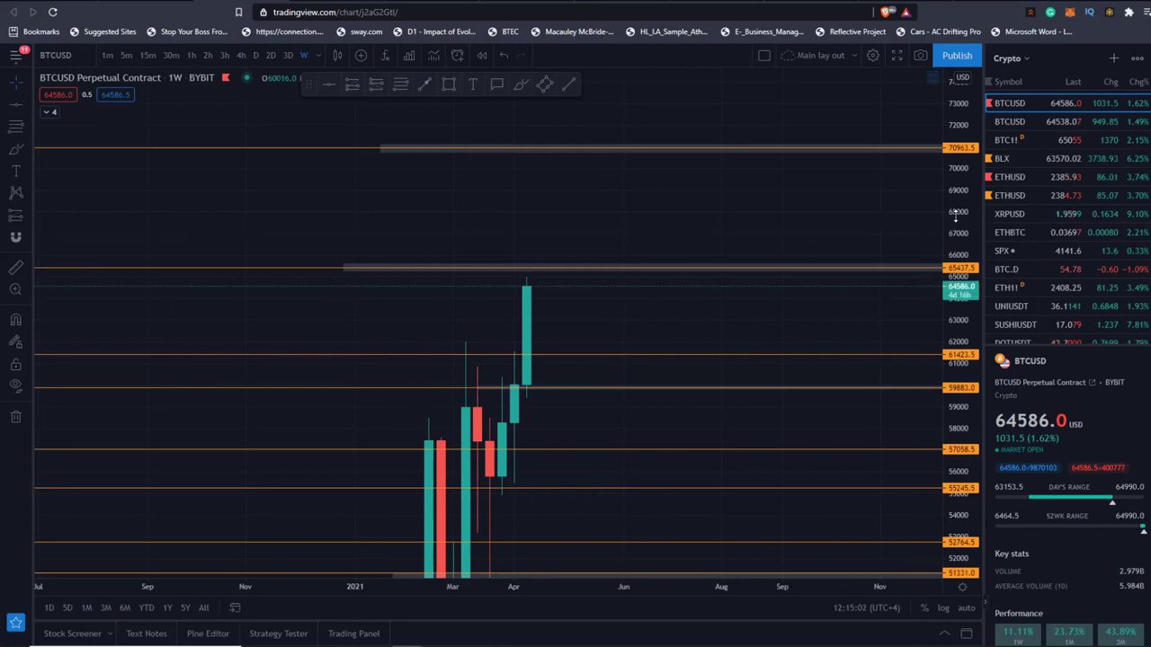
left_click_drag(957, 215, 966, 277)
Open the BLX chart from the watchlist and set its price scale to logarithmic.
left_click(1008, 158)
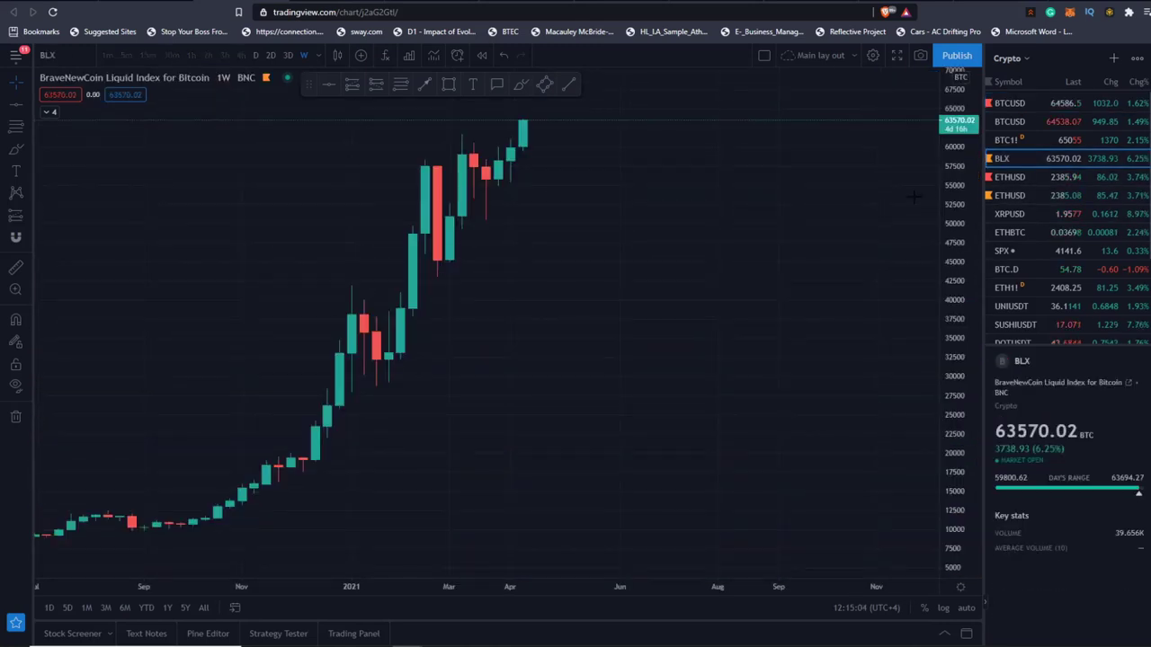
left_click(292, 460, "shift")
scroll(918, 126, "down", 3)
left_click_drag(949, 132, 945, 208)
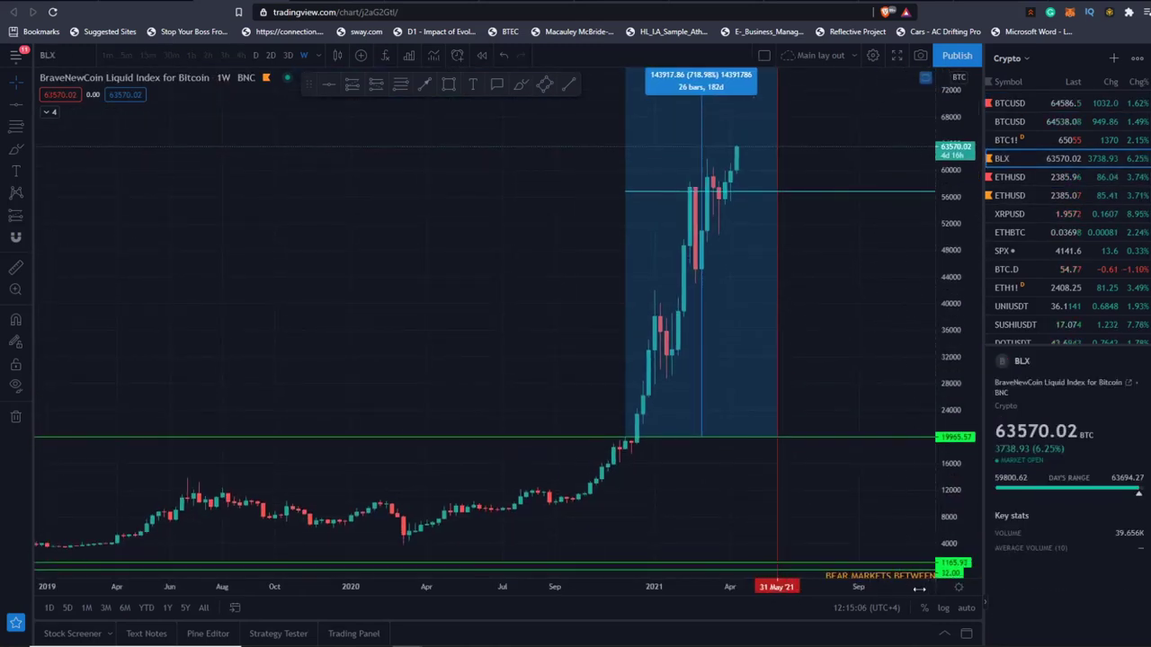
left_click(945, 611)
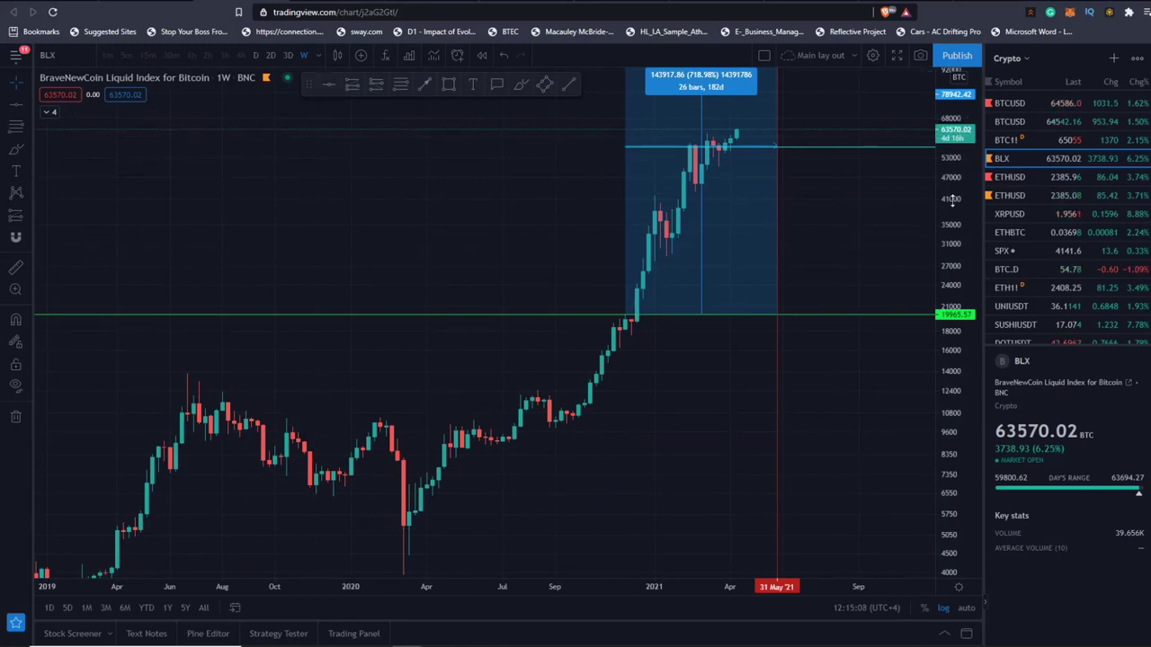
Examine the current bull run inside the measured range that ends at the 31 May '21 marker.
scroll(885, 220, "down", 5)
scroll(893, 214, "up", 4)
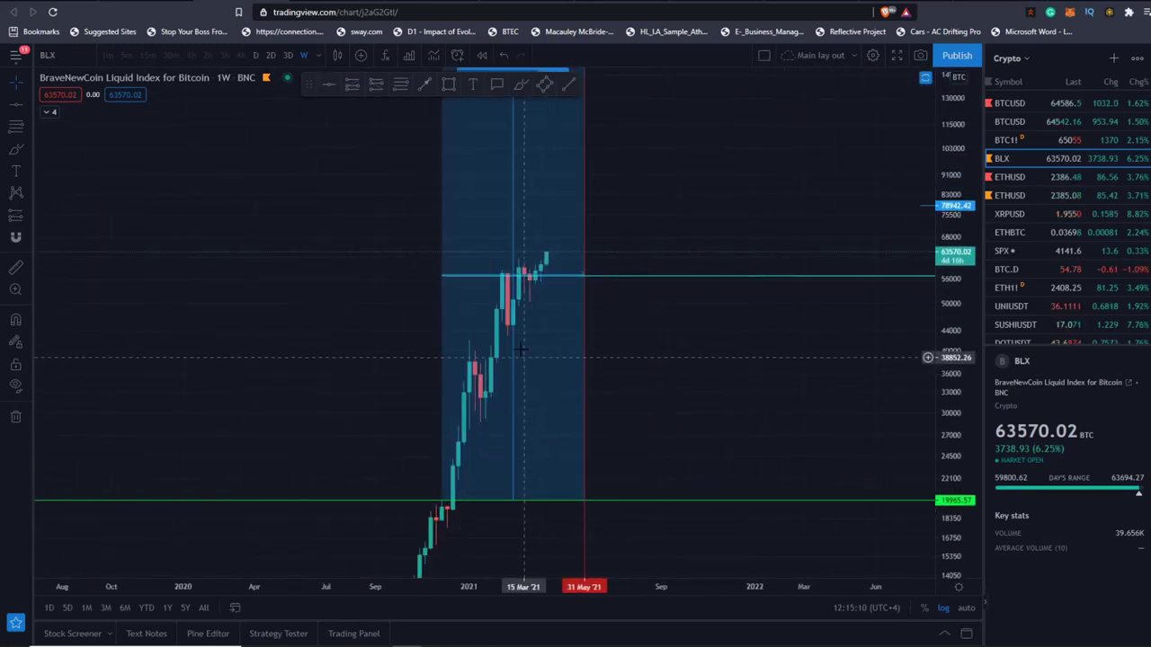
scroll(670, 319, "down", 5)
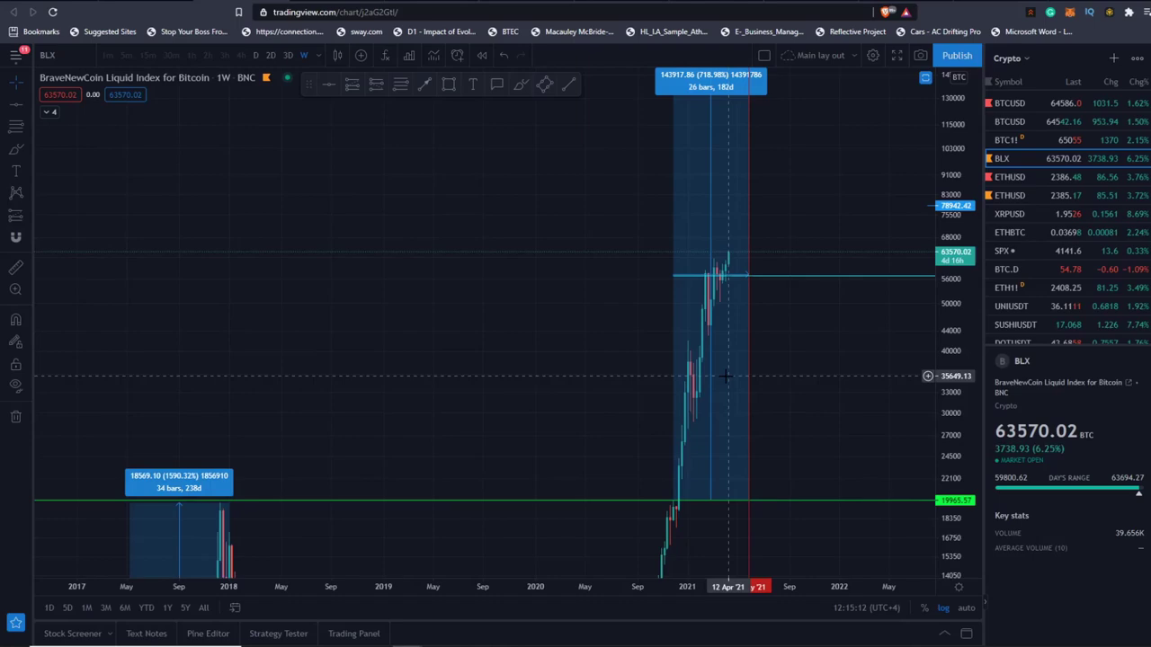
Examine the 2017 bull run on the weekly BLX chart, including its August–September pullback within the measured range.
left_click_drag(440, 356, 634, 162)
scroll(618, 377, "down", 4)
scroll(619, 401, "up", 5)
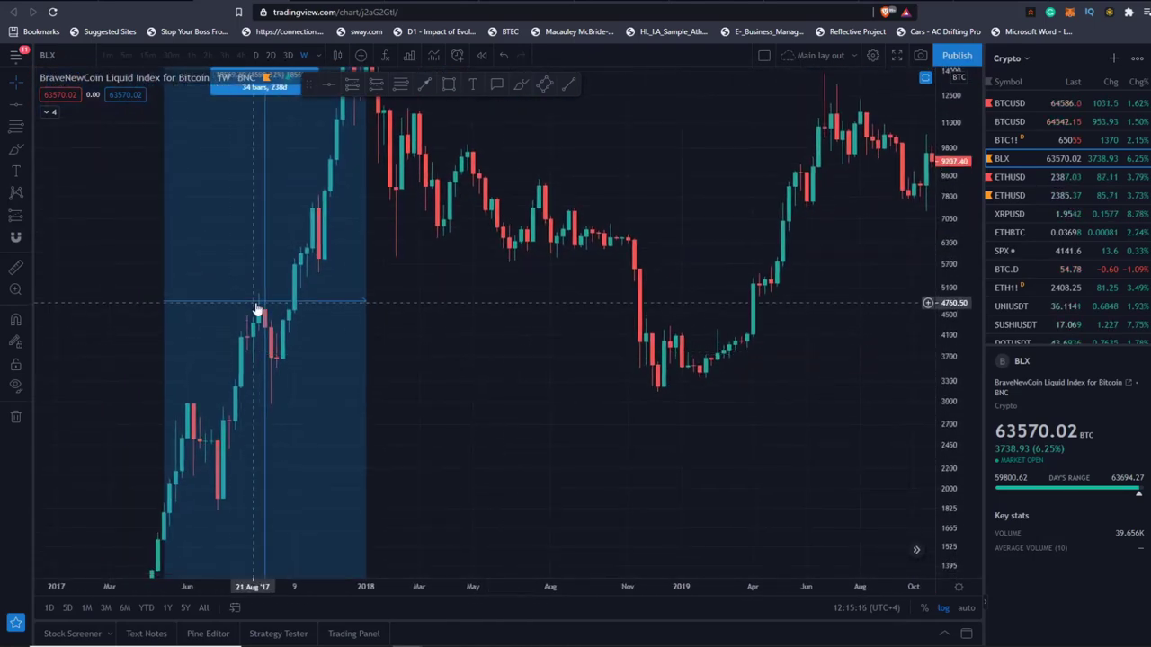
scroll(360, 324, "down", 3)
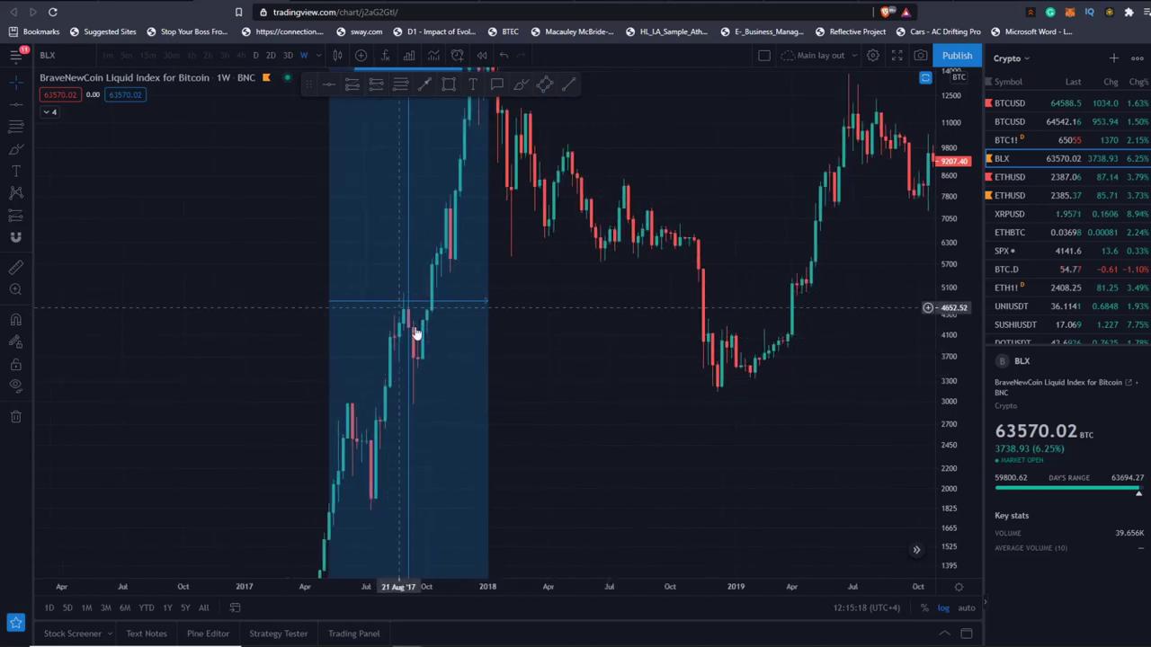
left_click_drag(419, 308, 432, 386)
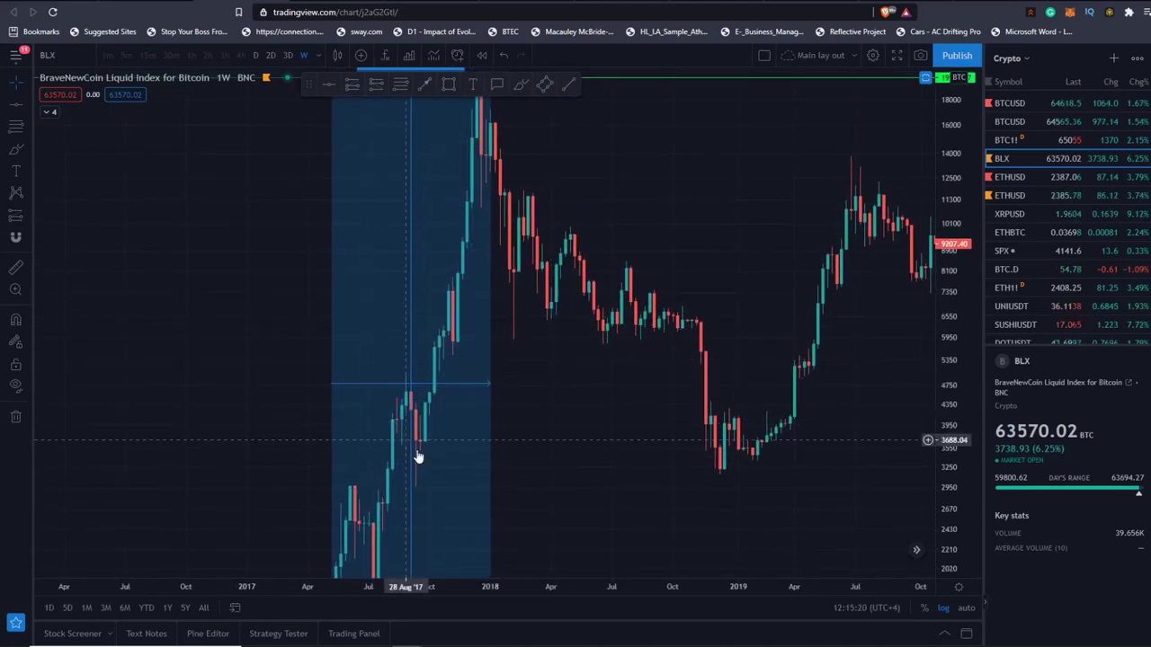
left_click_drag(555, 486, 586, 255)
scroll(611, 315, "down", 3)
scroll(504, 296, "up", 5)
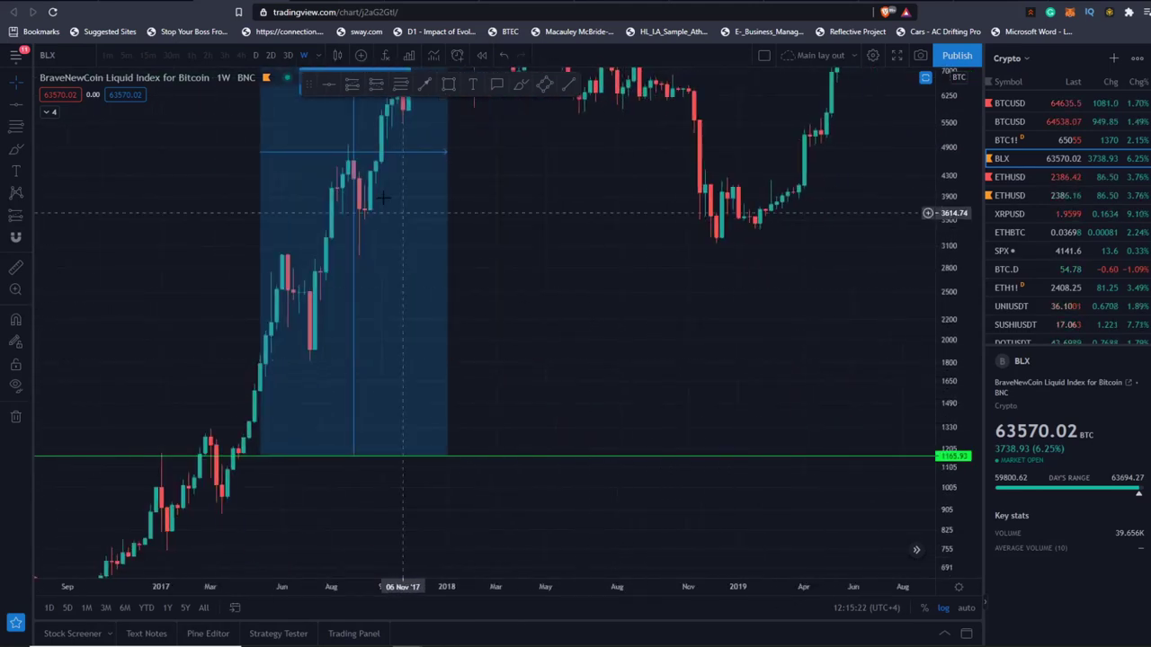
Examine the 2013 bull run's measured range between the 32.00 and 1165.93 levels on the BLX chart.
scroll(882, 354, "down", 3)
left_click_drag(955, 296, 955, 527)
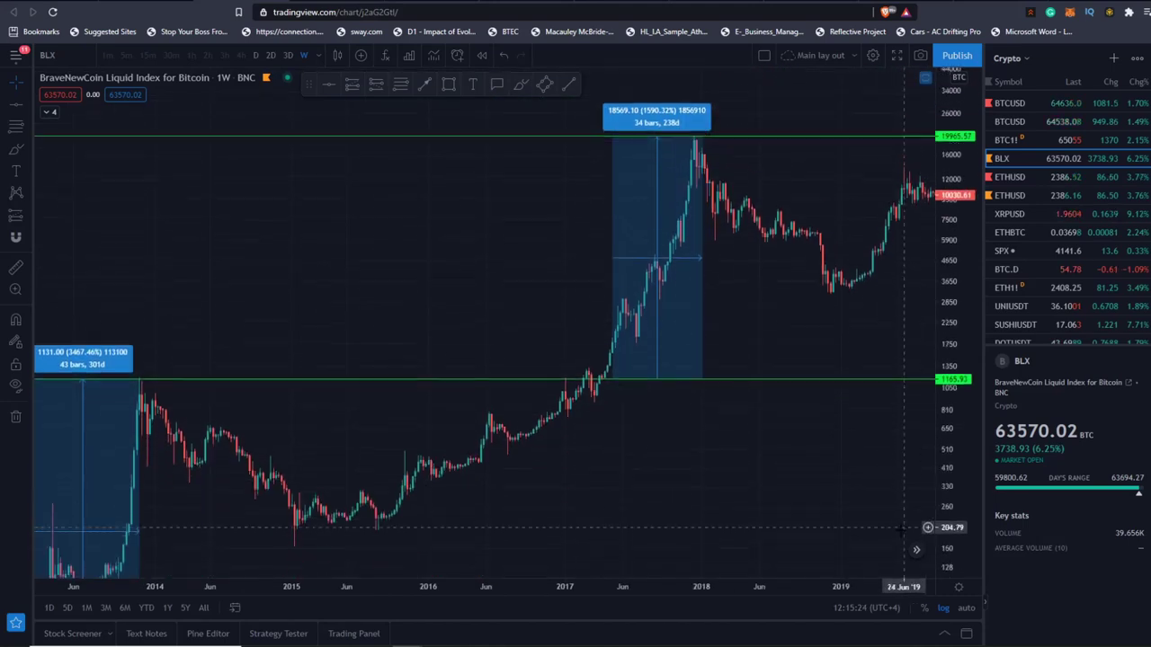
left_click_drag(854, 518, 881, 367)
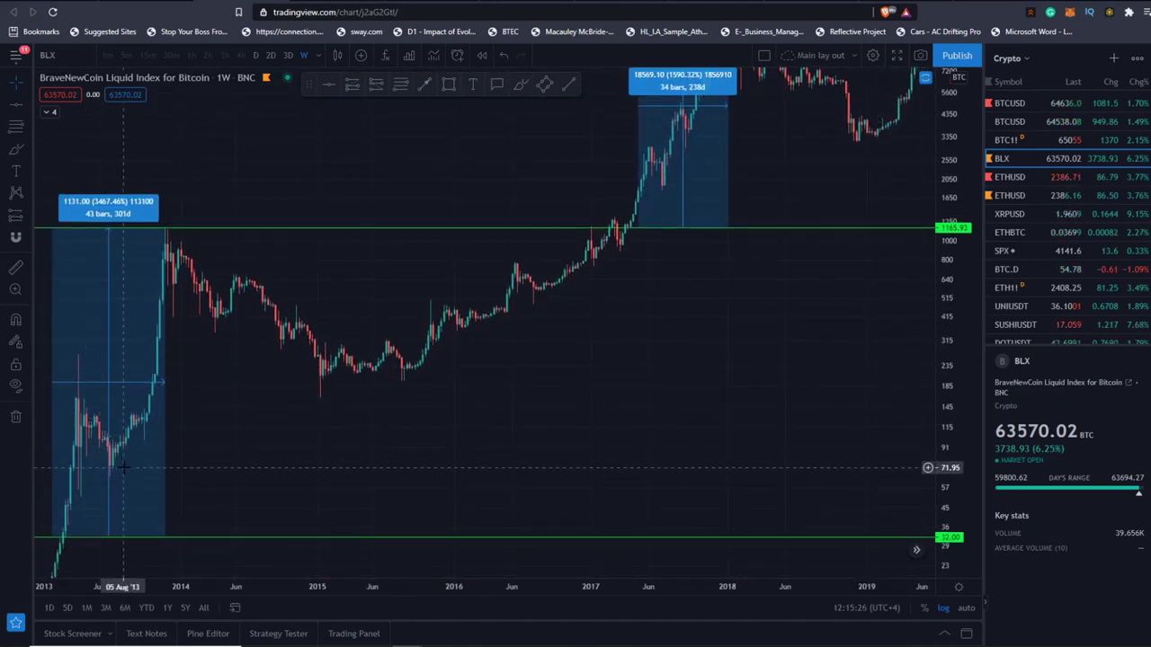
Compare the 2017 run's measured range with the current bull run above the 19965.57 level on the BLX chart.
left_click_drag(708, 396, 553, 624)
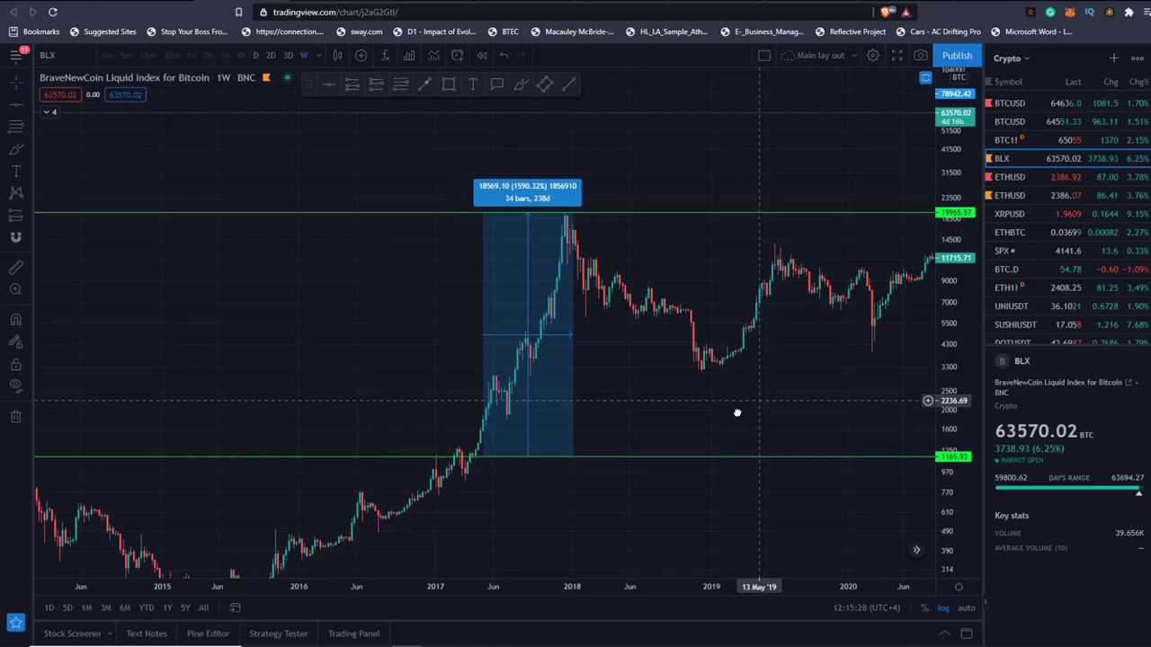
left_click_drag(762, 399, 448, 553)
scroll(782, 340, "up", 3)
scroll(739, 405, "up", 2)
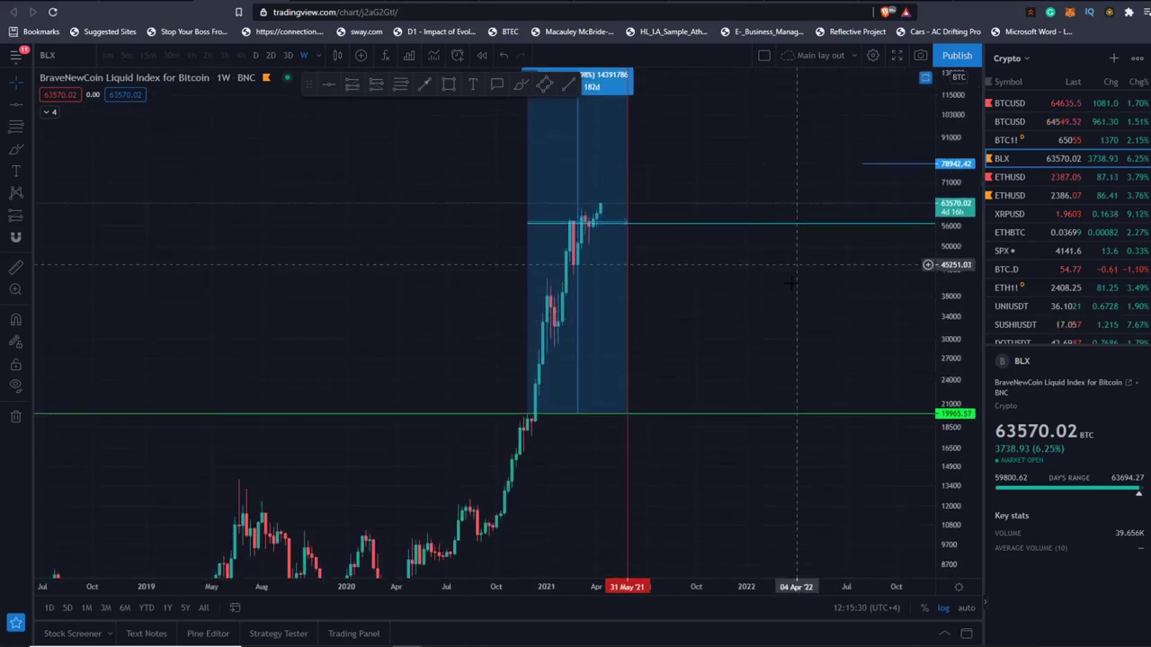
Find the cycle calculation note placed above the early BLX price history and read its dividing-factor formula.
left_click_drag(944, 420, 930, 266)
scroll(888, 239, "down", 5)
left_click_drag(952, 180, 952, 550)
left_click_drag(410, 193, 777, 533)
scroll(691, 385, "down", 6)
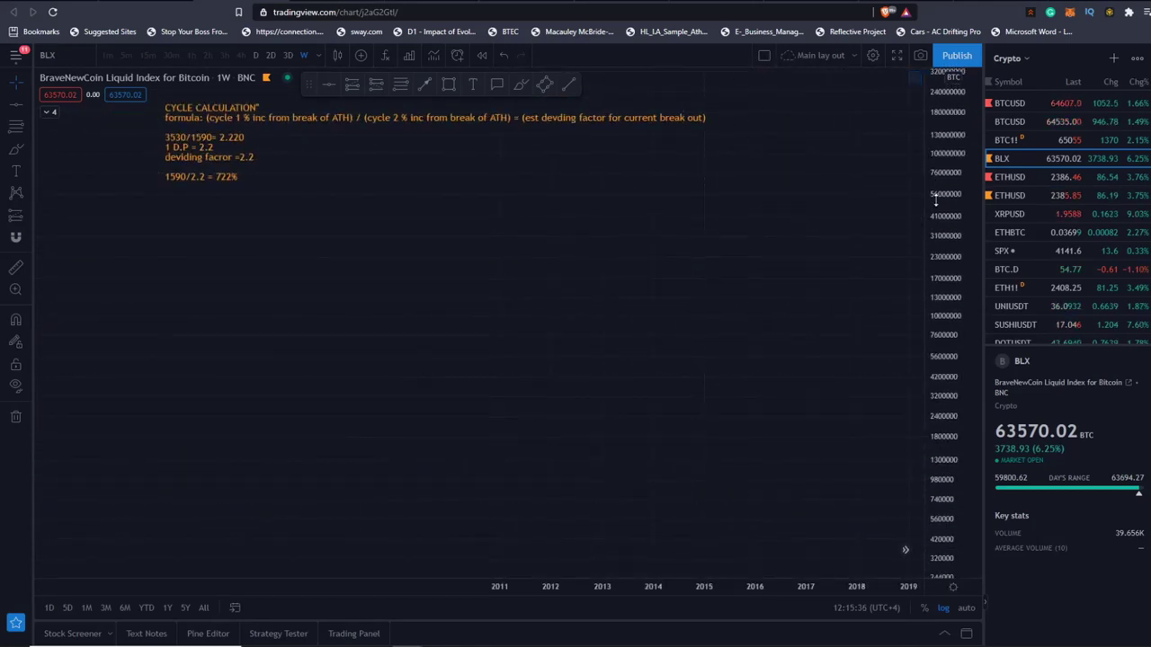
left_click_drag(935, 201, 936, 330)
left_click_drag(378, 311, 504, 393)
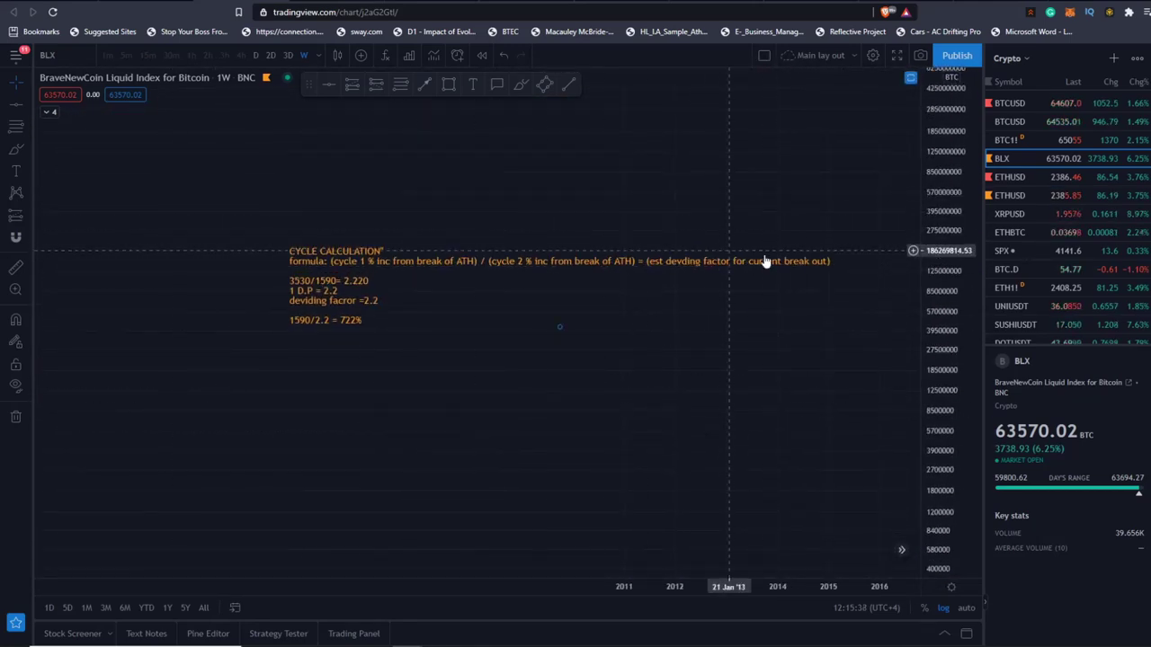
Examine the current run's projected range from the 19965.57 level up to the 166508.19 target line.
left_click_drag(722, 454, 500, 353)
left_click_drag(795, 399, 423, 313)
left_click_drag(762, 306, 588, 178)
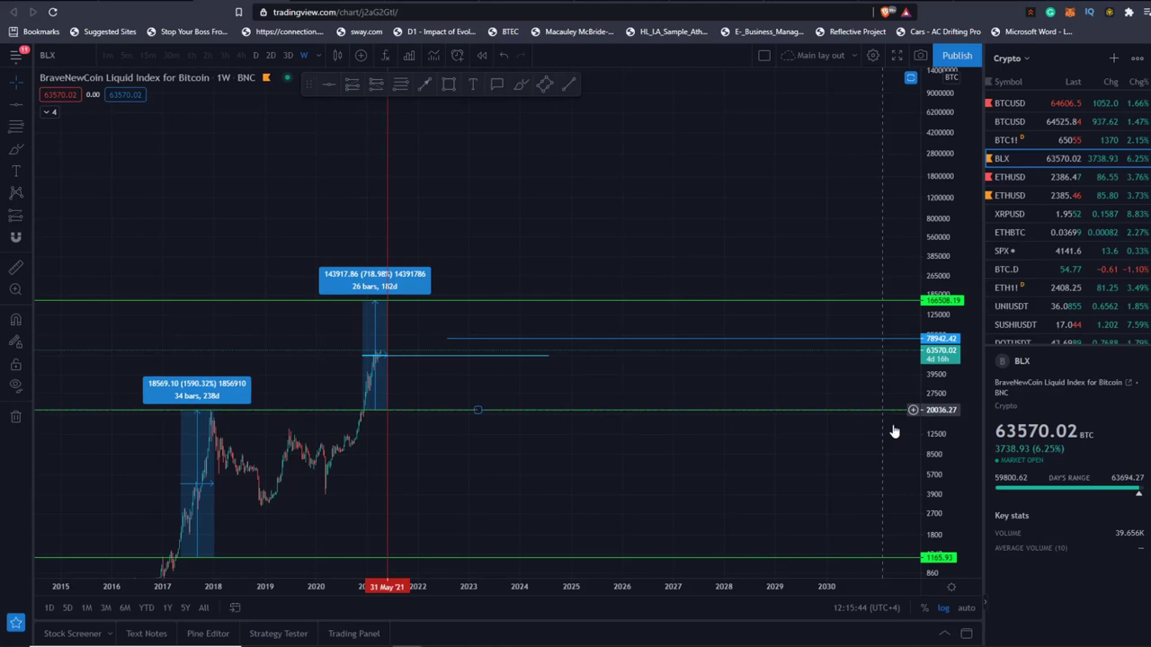
scroll(654, 258, "up", 3)
scroll(648, 258, "up", 2)
left_click_drag(310, 308, 649, 338)
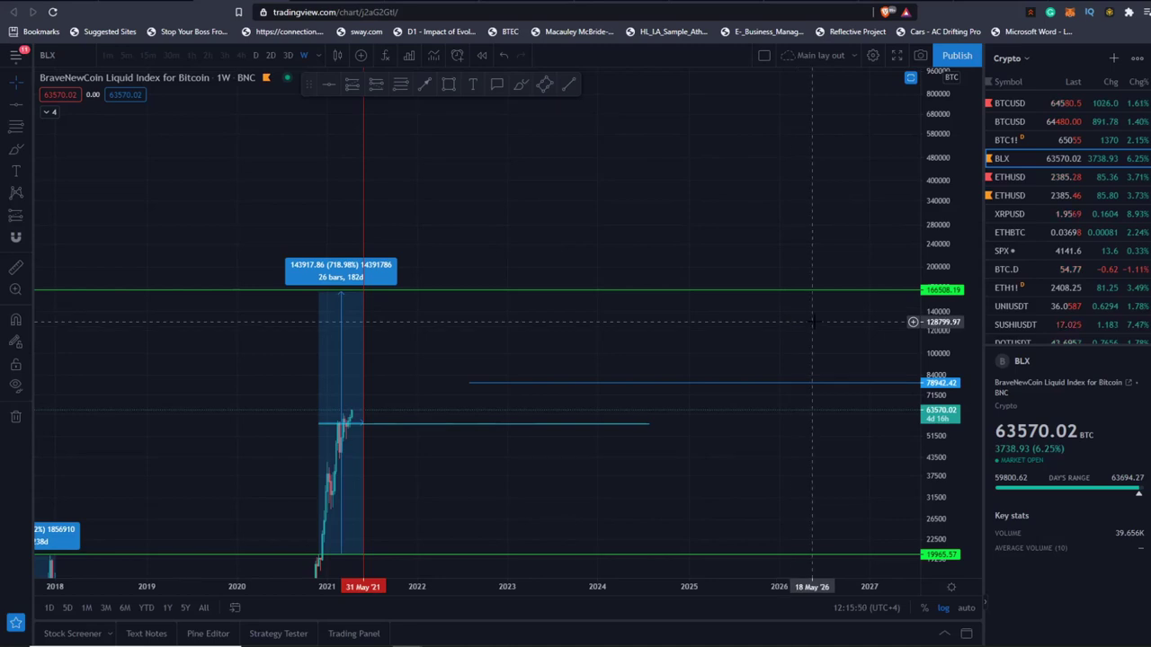
left_click_drag(945, 494, 941, 337)
left_click_drag(770, 371, 761, 320)
scroll(762, 302, "down", 3)
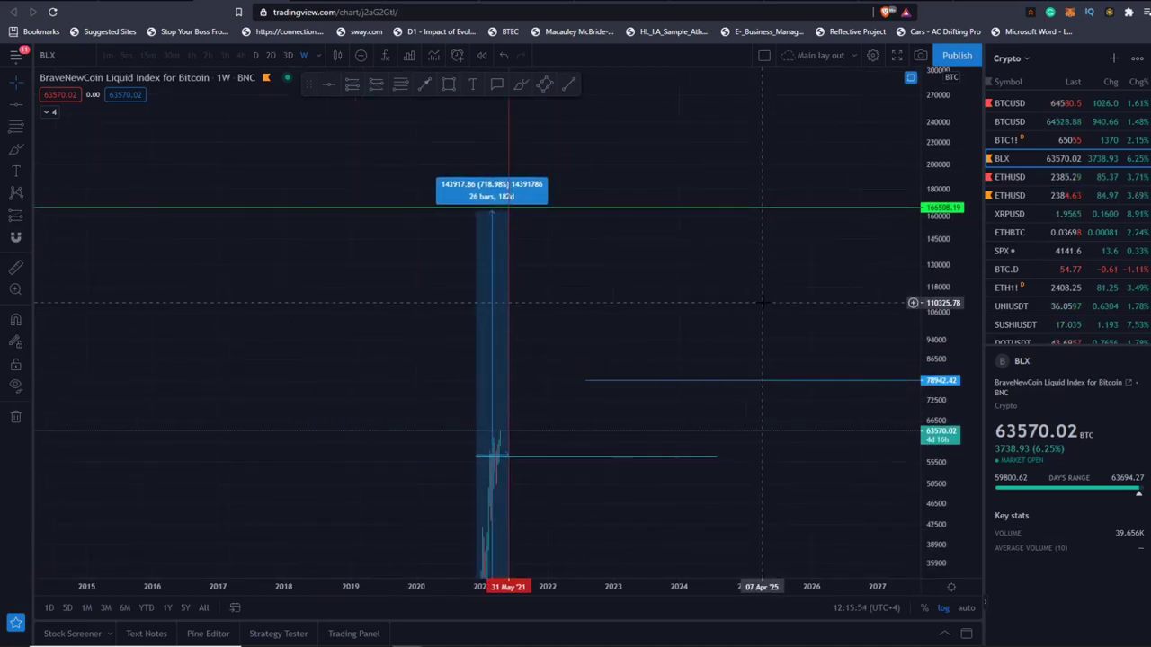
Expand the indicator list on the BLX chart and show the Volume indicator.
left_click_drag(782, 501, 723, 352)
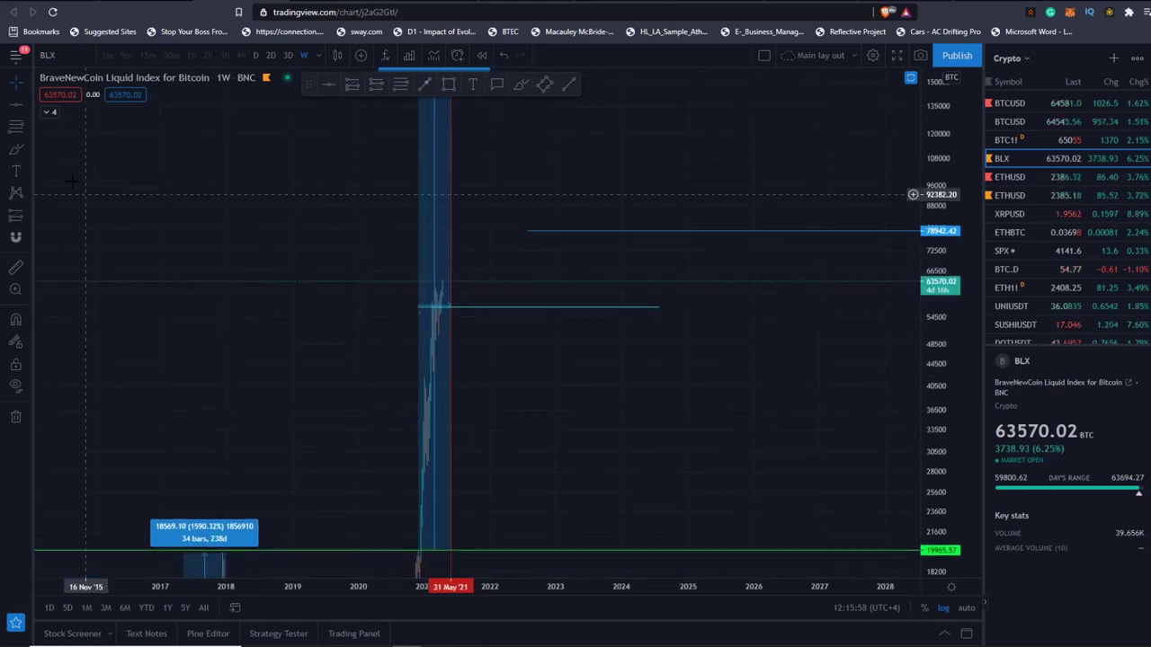
left_click(47, 114)
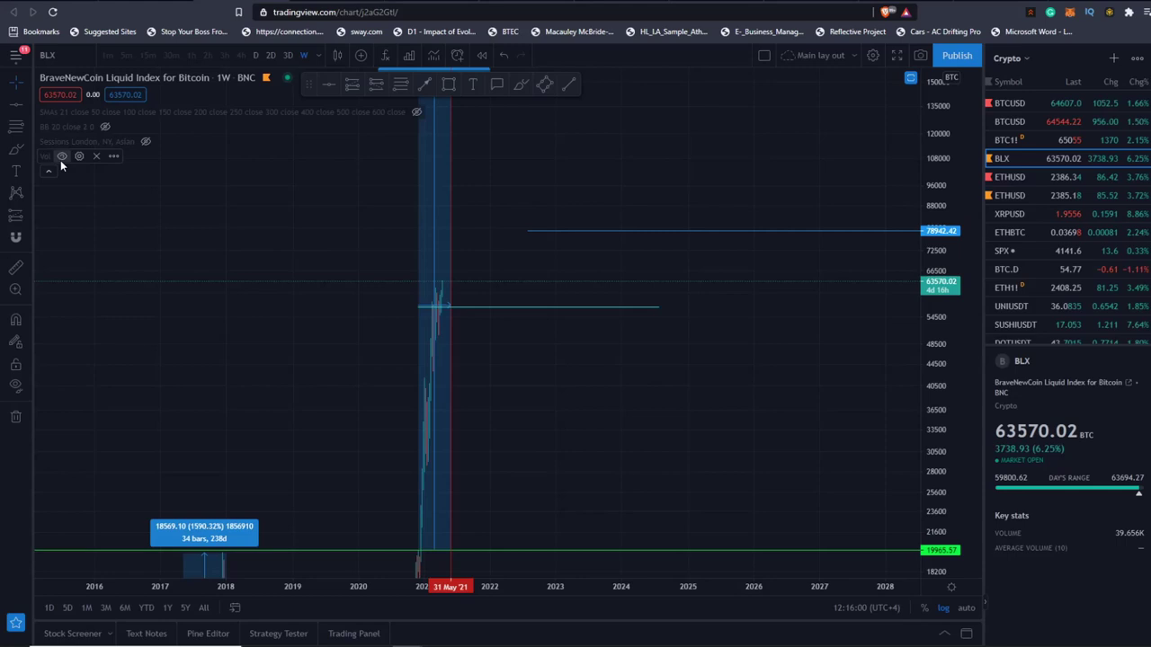
left_click(62, 156)
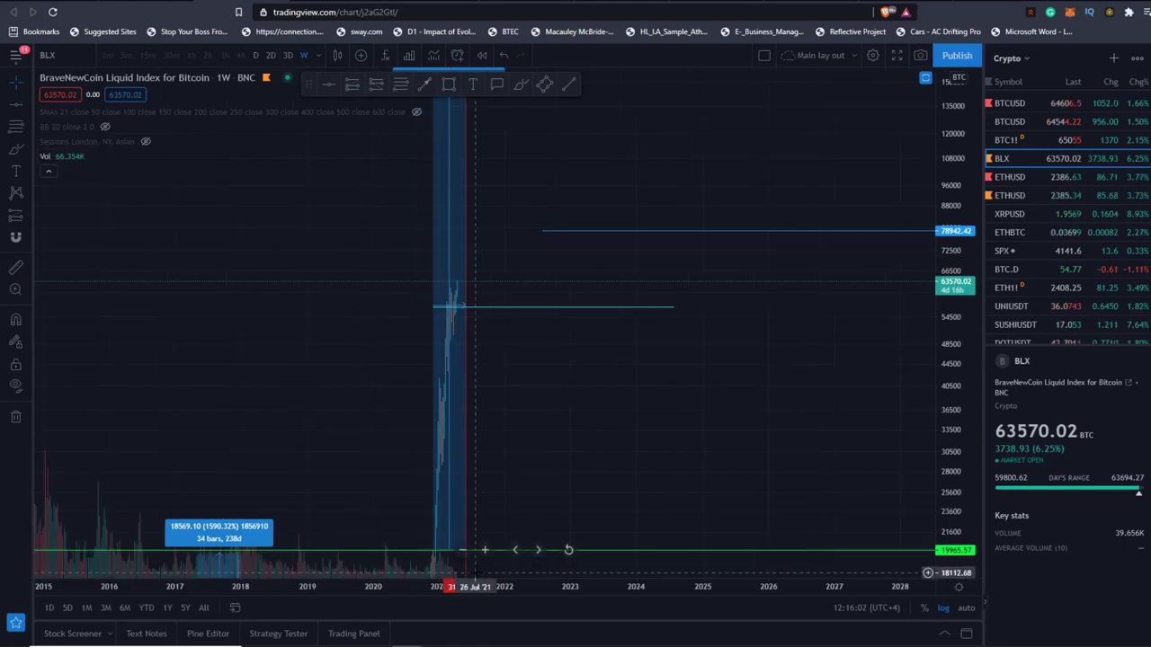
Examine the weekly volume bars on the BLX chart across the 2013, 2017 and 2021 cycles.
scroll(261, 421, "down", 3)
left_click_drag(341, 414, 370, 105)
scroll(358, 530, "up", 2)
left_click_drag(342, 463, 306, 298)
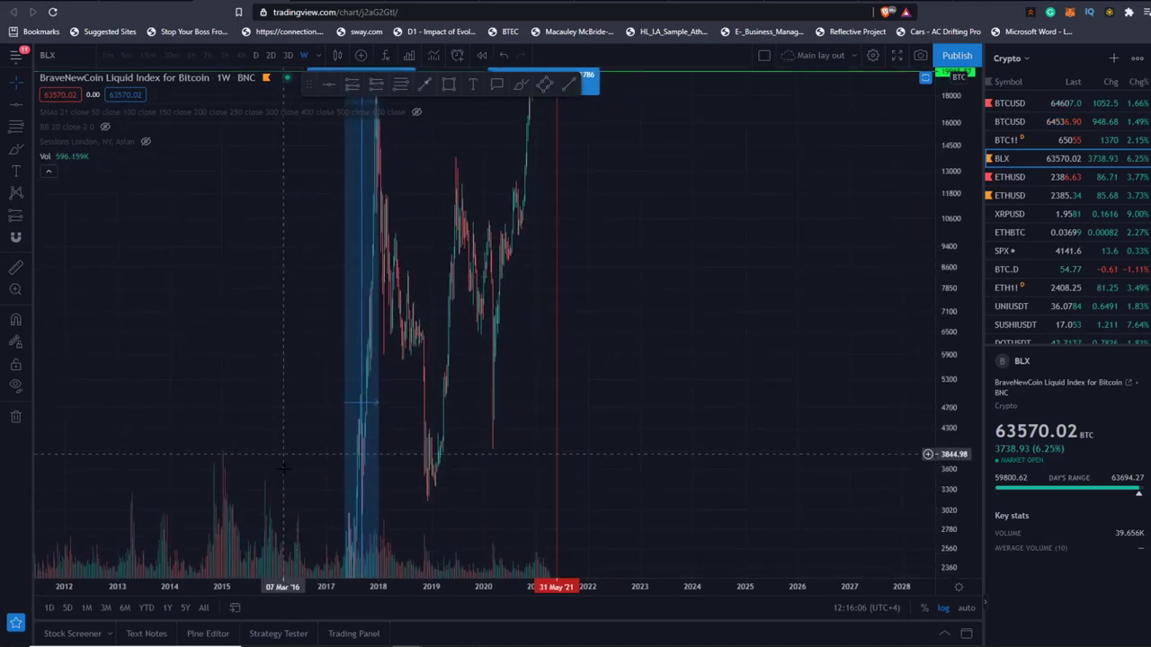
left_click_drag(720, 371, 727, 413)
scroll(727, 414, "up", 5)
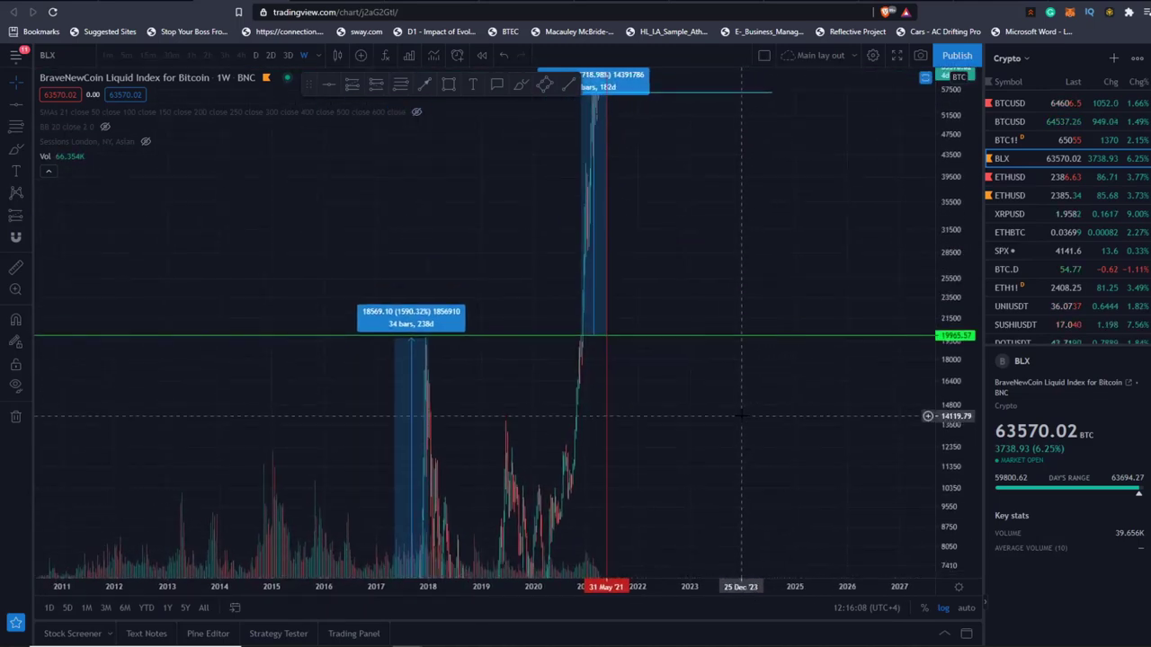
scroll(469, 411, "left", 4)
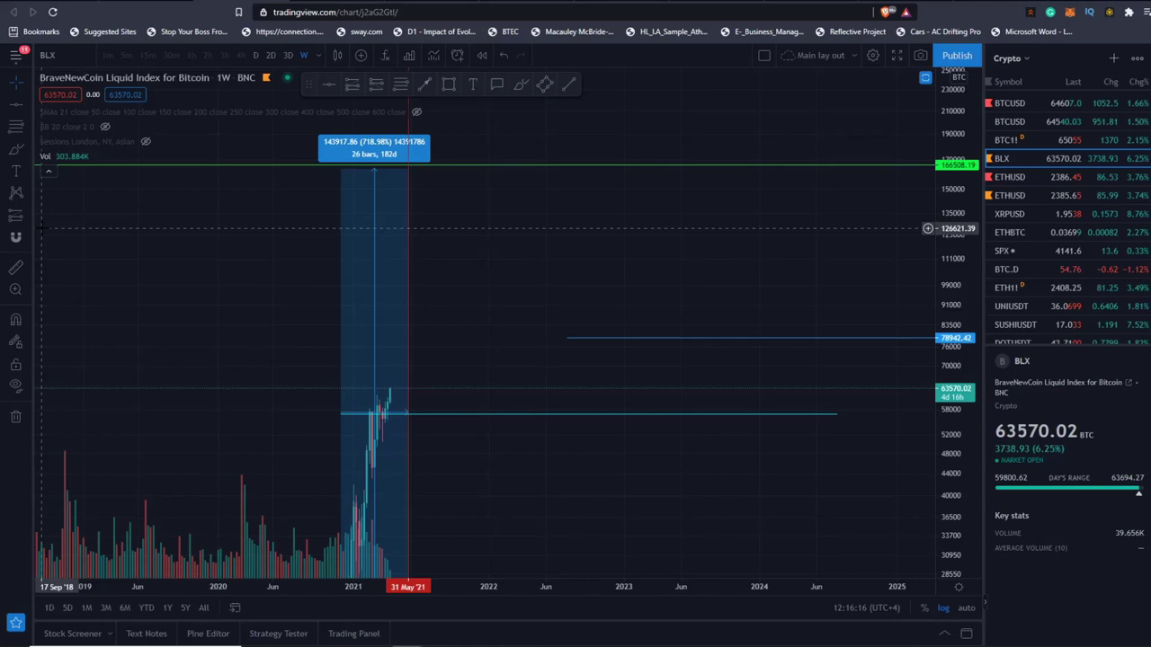
Hide the Volume indicator and frame the current run's measured range between the 19965.57 and 166508.19 levels.
mouse_move(102, 127)
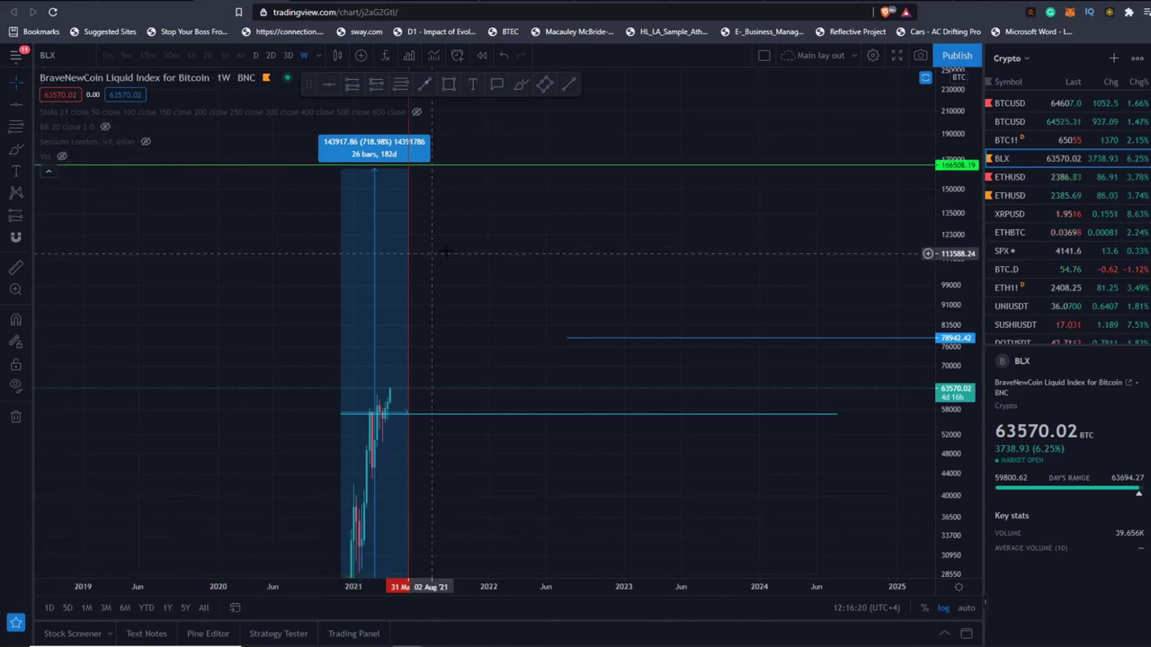
scroll(396, 242, "up", 3)
left_click_drag(397, 241, 711, 252)
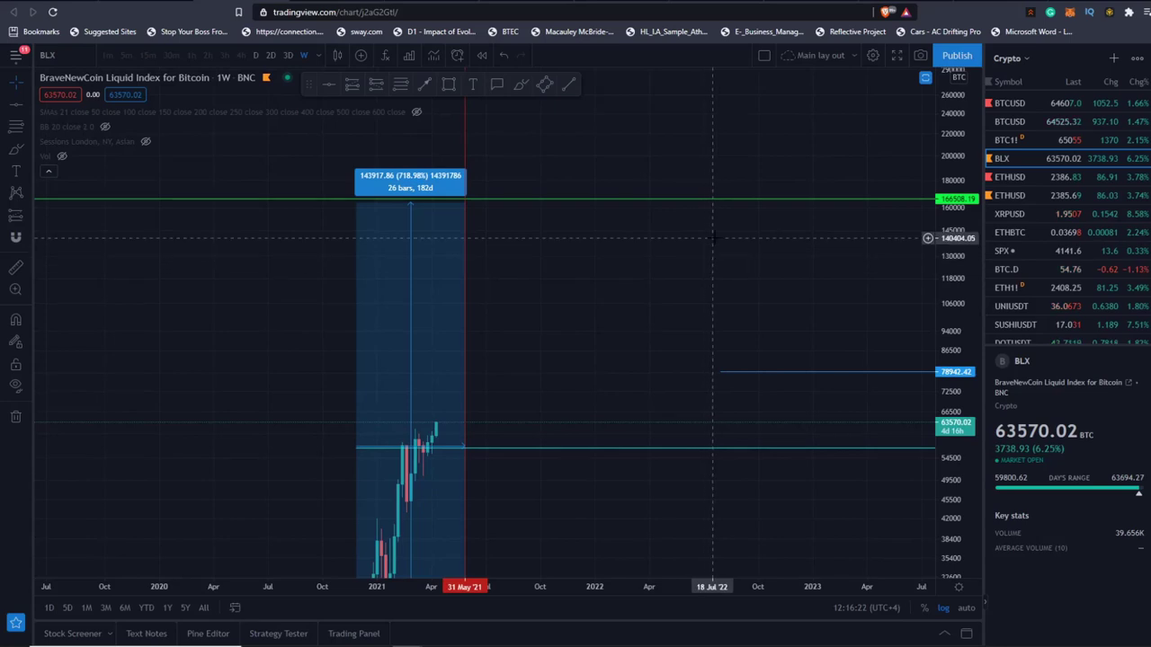
left_click_drag(720, 322, 706, 243)
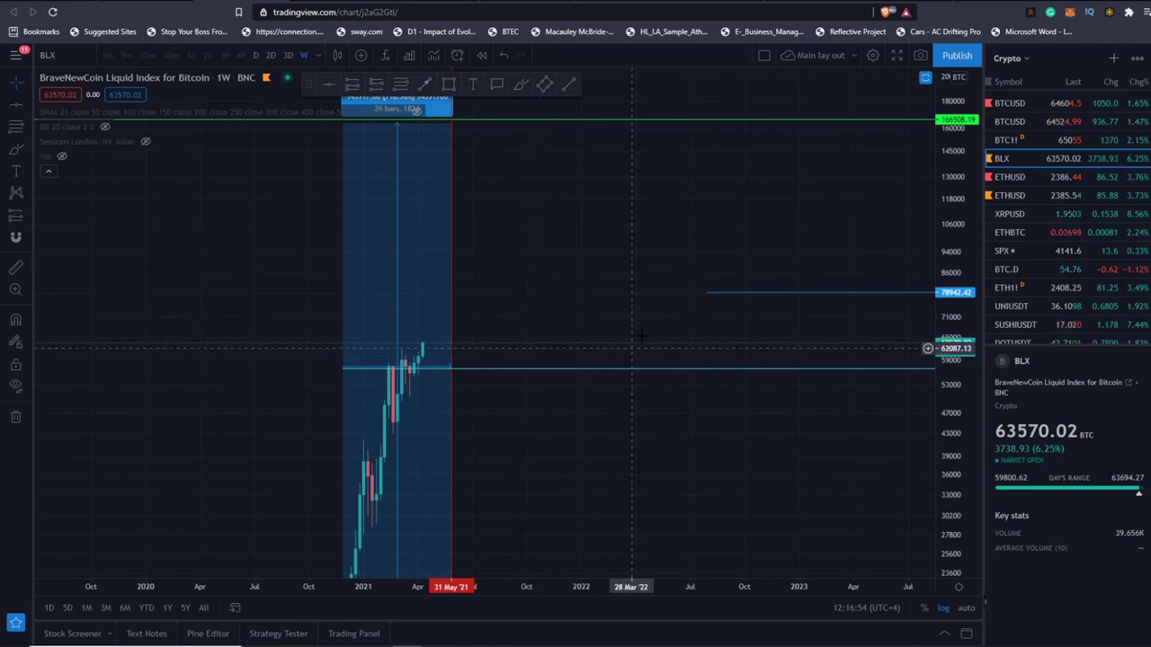
scroll(735, 306, "down", 2)
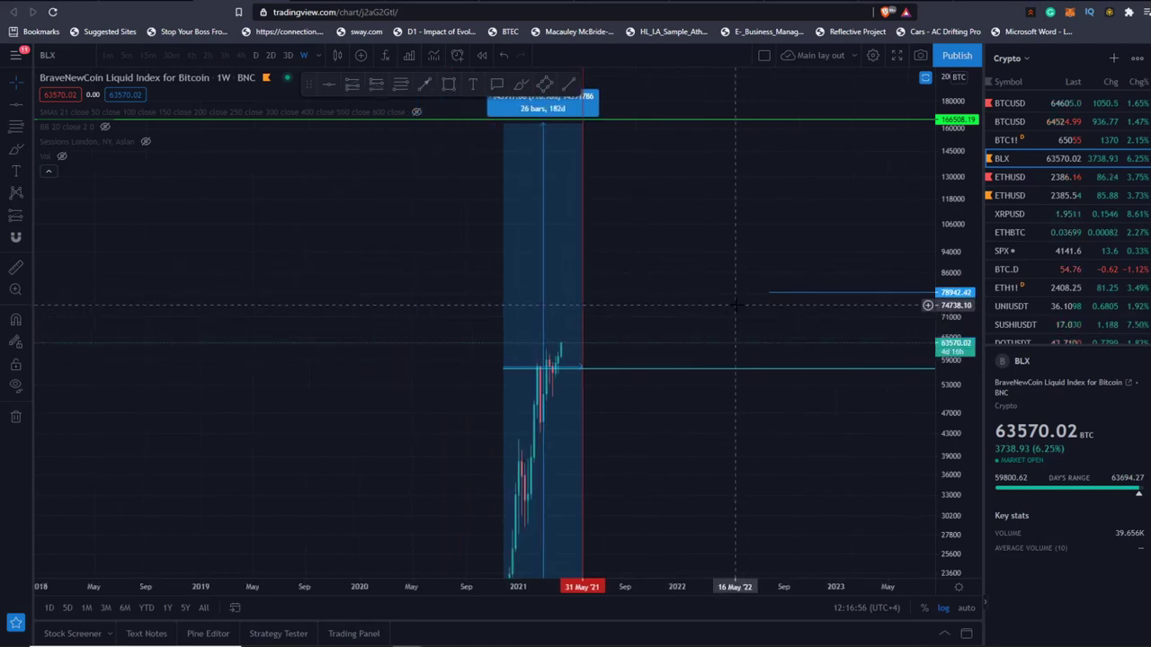
scroll(711, 319, "up", 2)
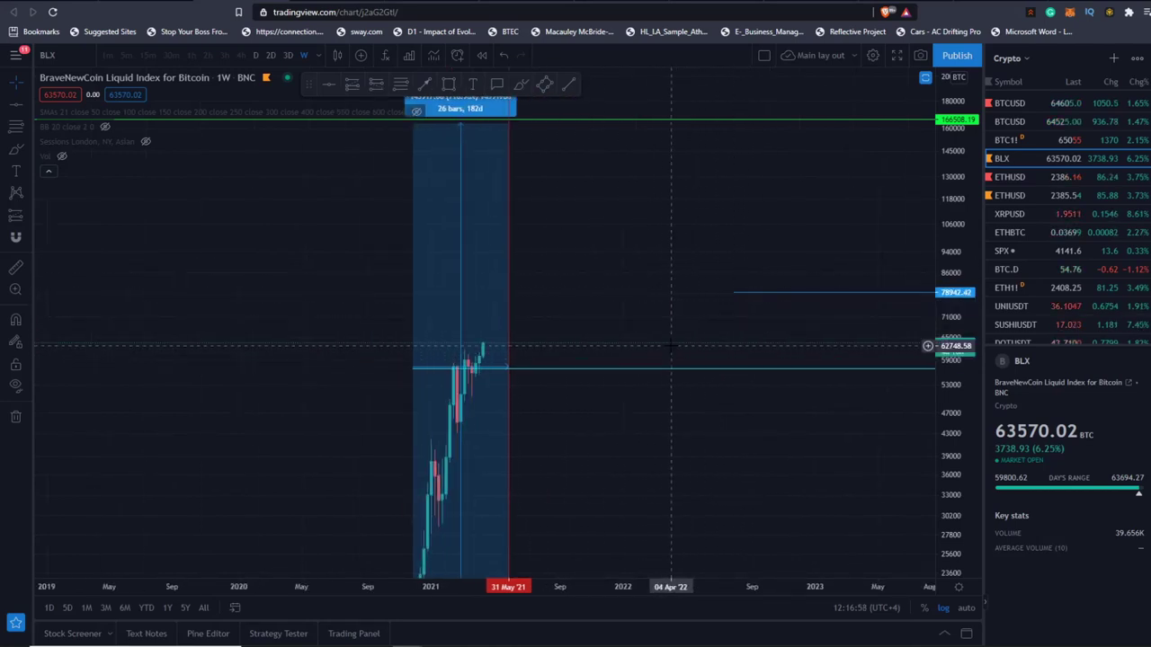
left_click_drag(950, 203, 859, 333)
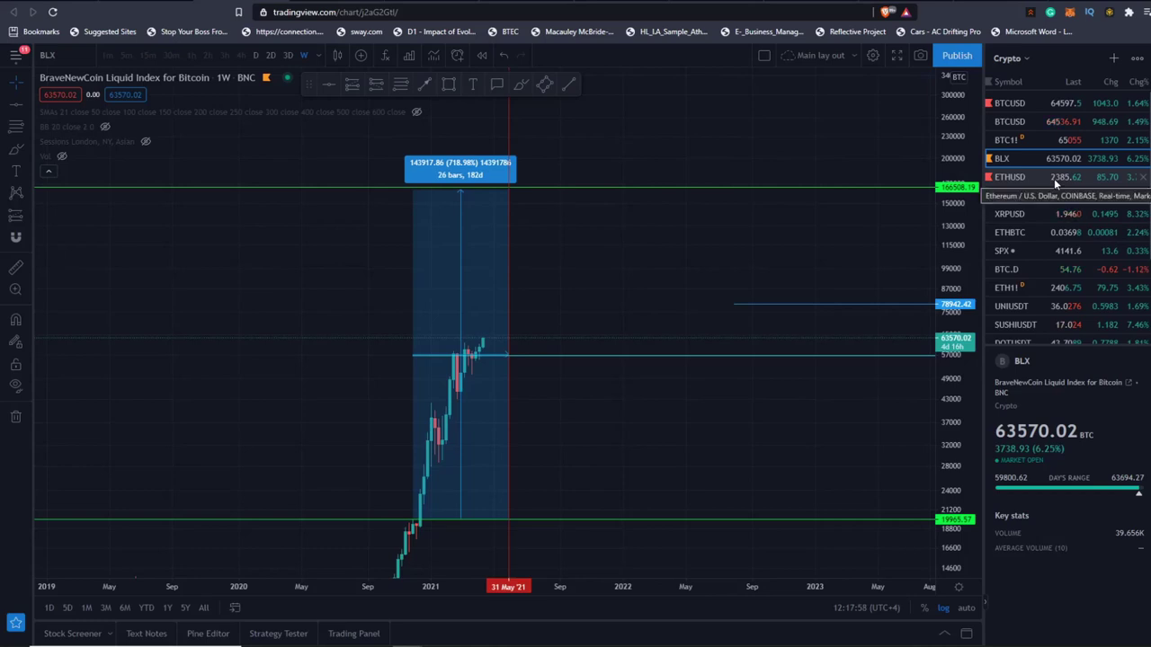
scroll(1053, 180, "down", 3)
scroll(1053, 182, "up", 3)
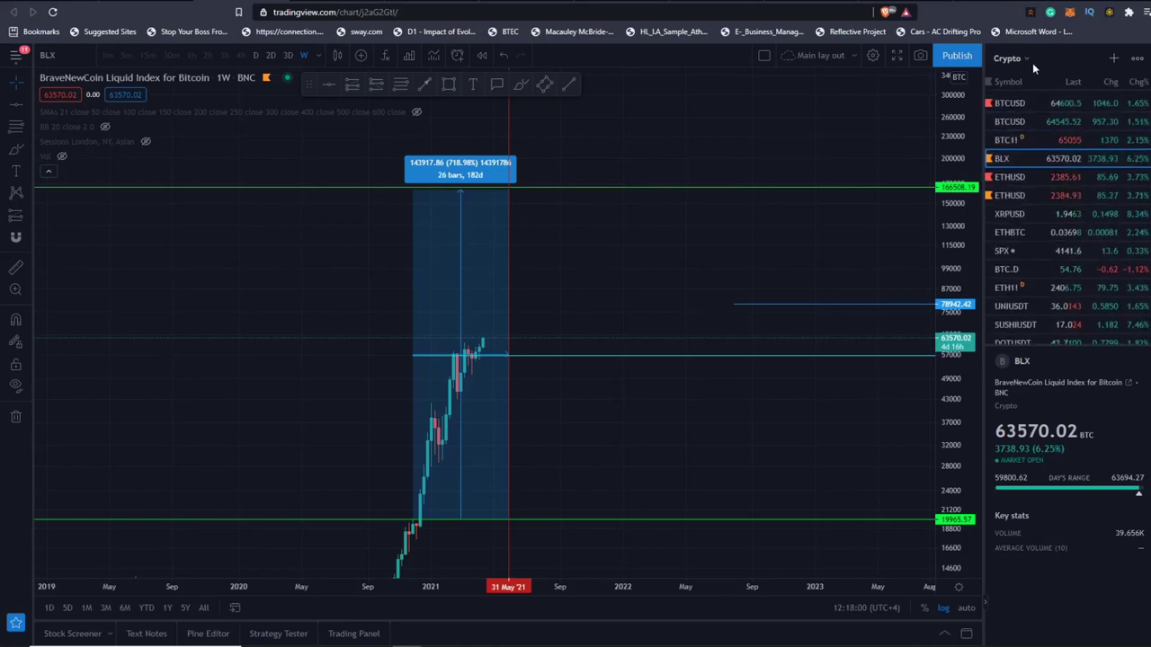
left_click(1009, 59)
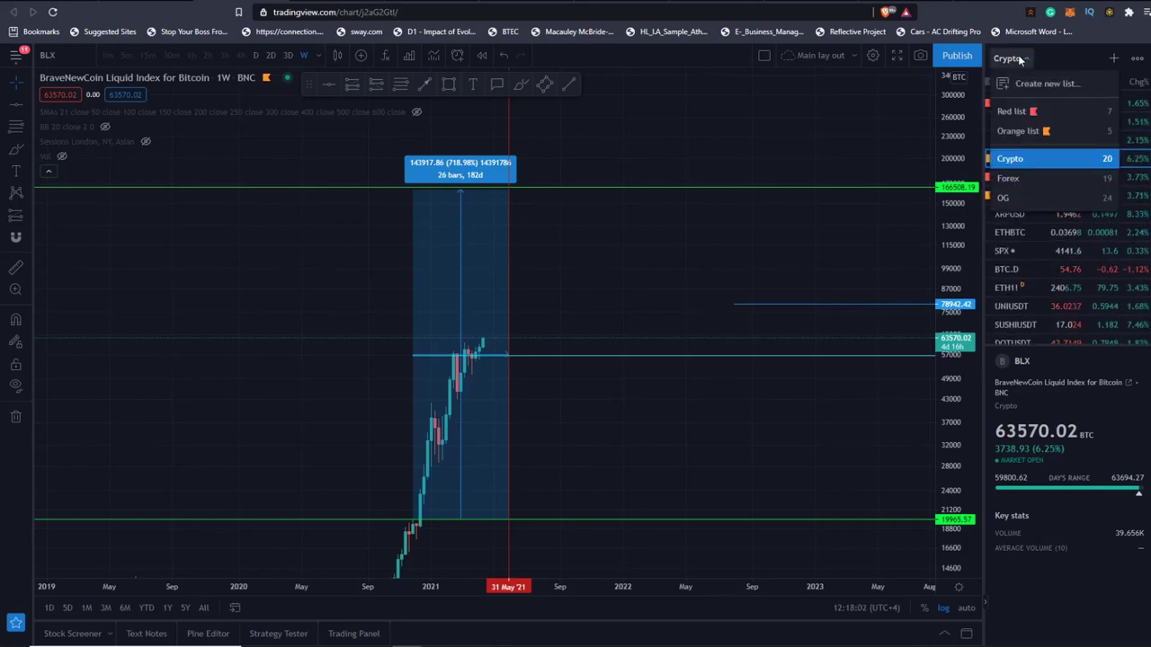
left_click(1021, 58)
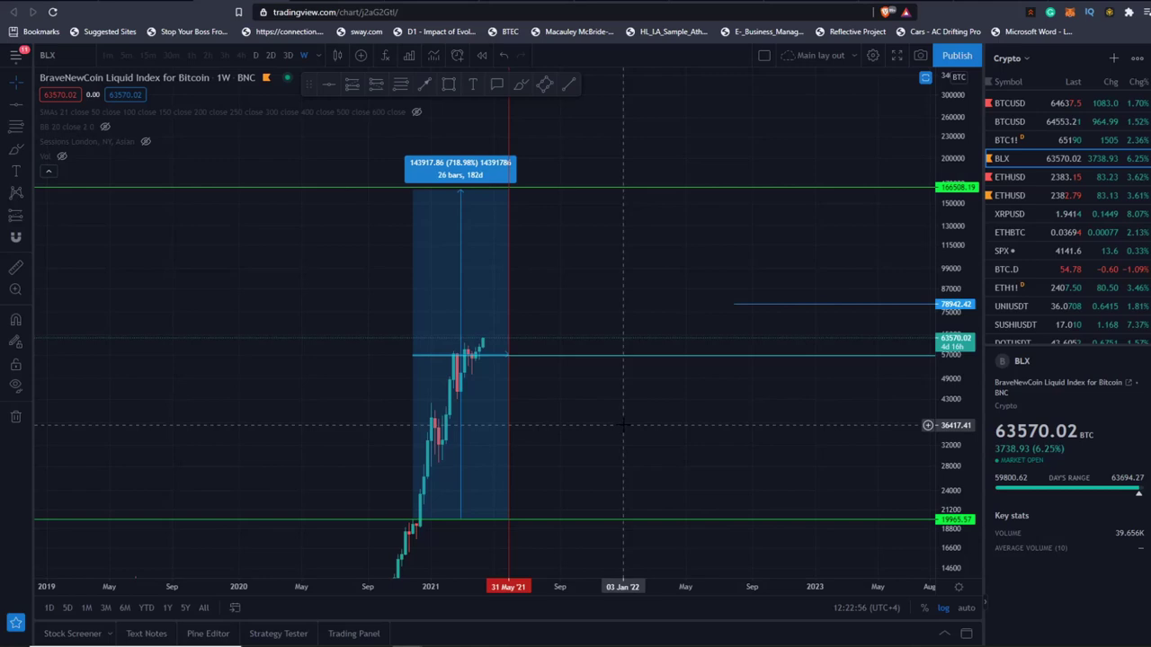
Examine the BLX price action from the 2019 highs and March 2020 crash through to the current run's measured range.
left_click_drag(624, 423, 722, 75)
left_click_drag(580, 334, 529, 384)
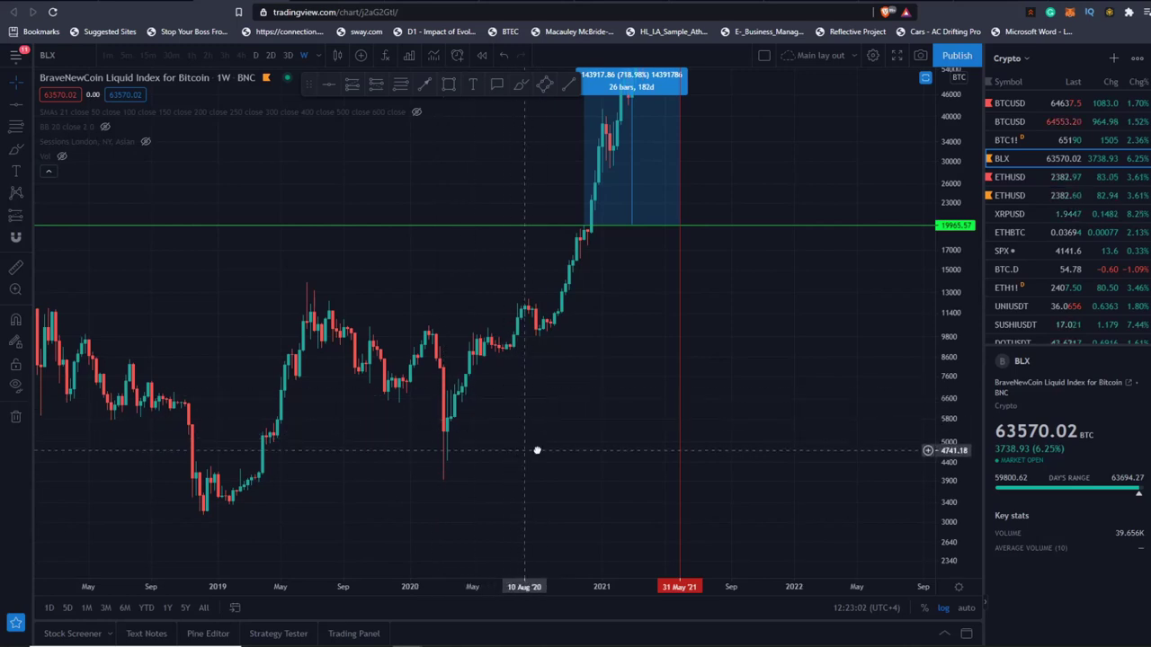
left_click_drag(536, 450, 629, 503)
scroll(620, 495, "up", 3)
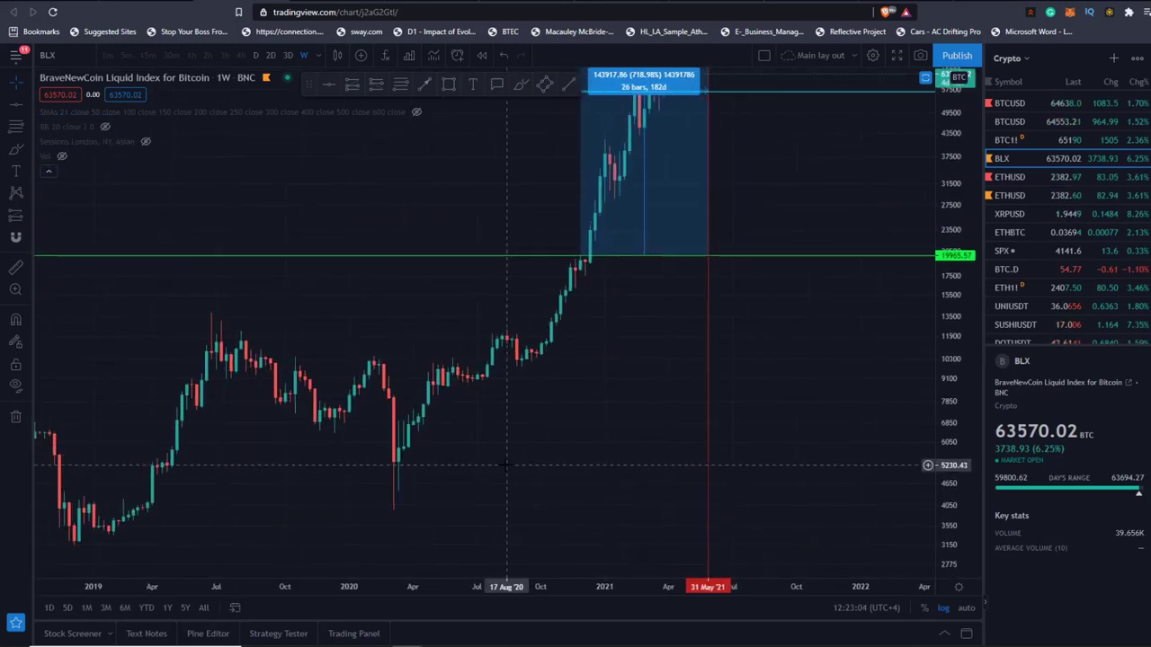
left_click_drag(519, 466, 566, 469)
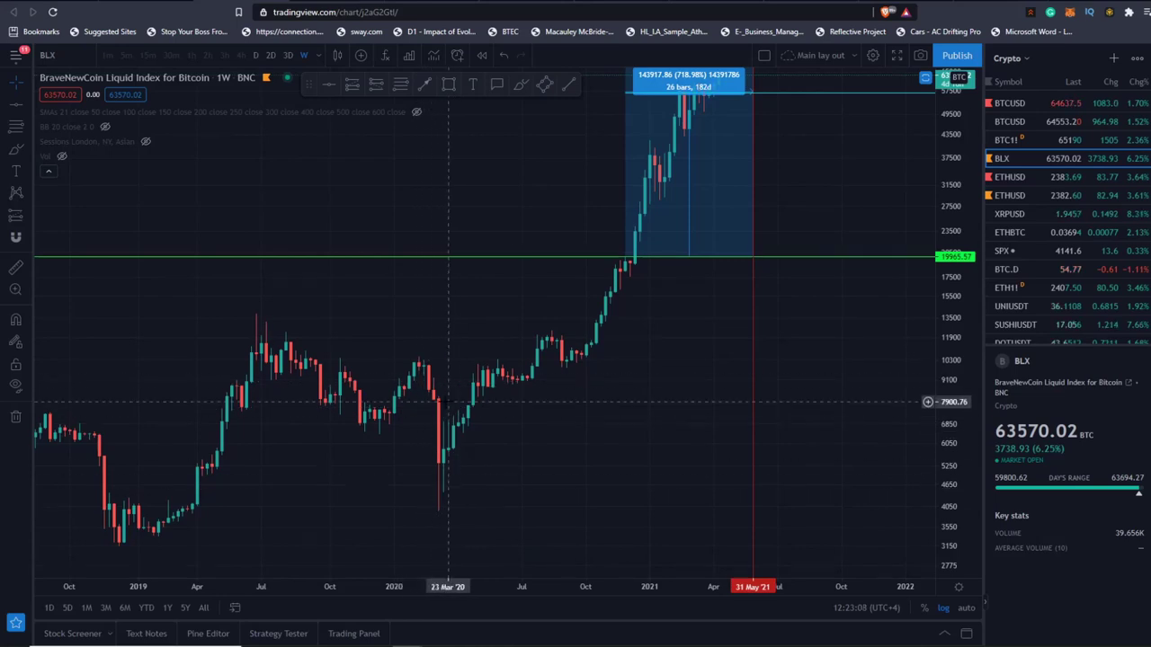
left_click_drag(554, 428, 543, 447)
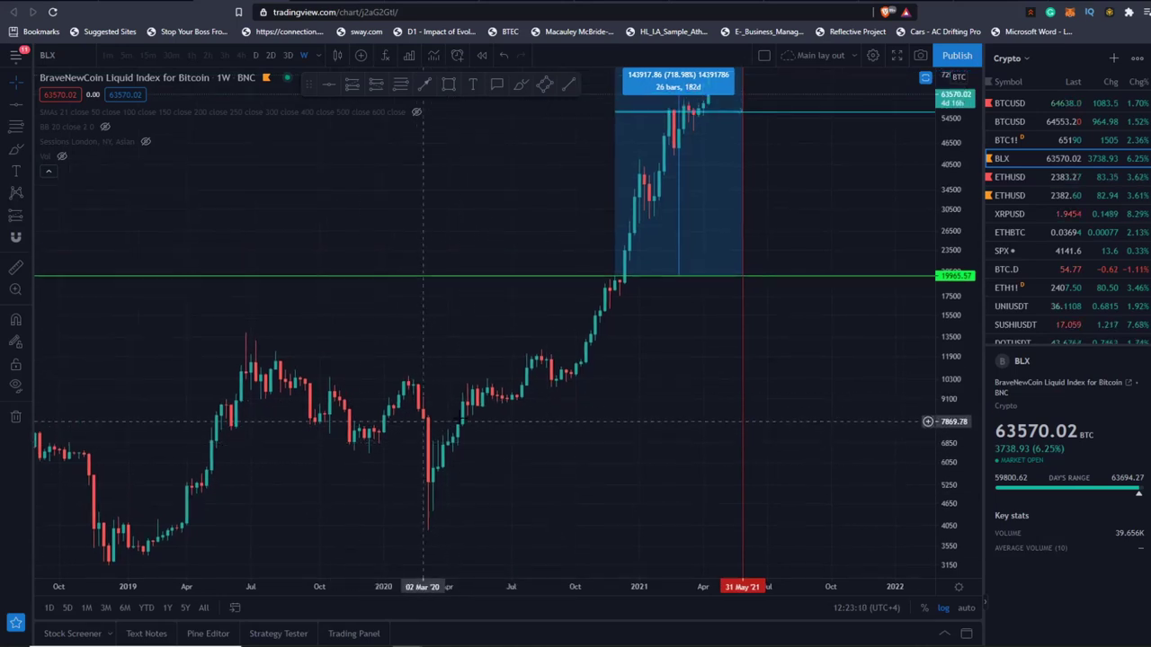
left_click_drag(628, 351, 555, 467)
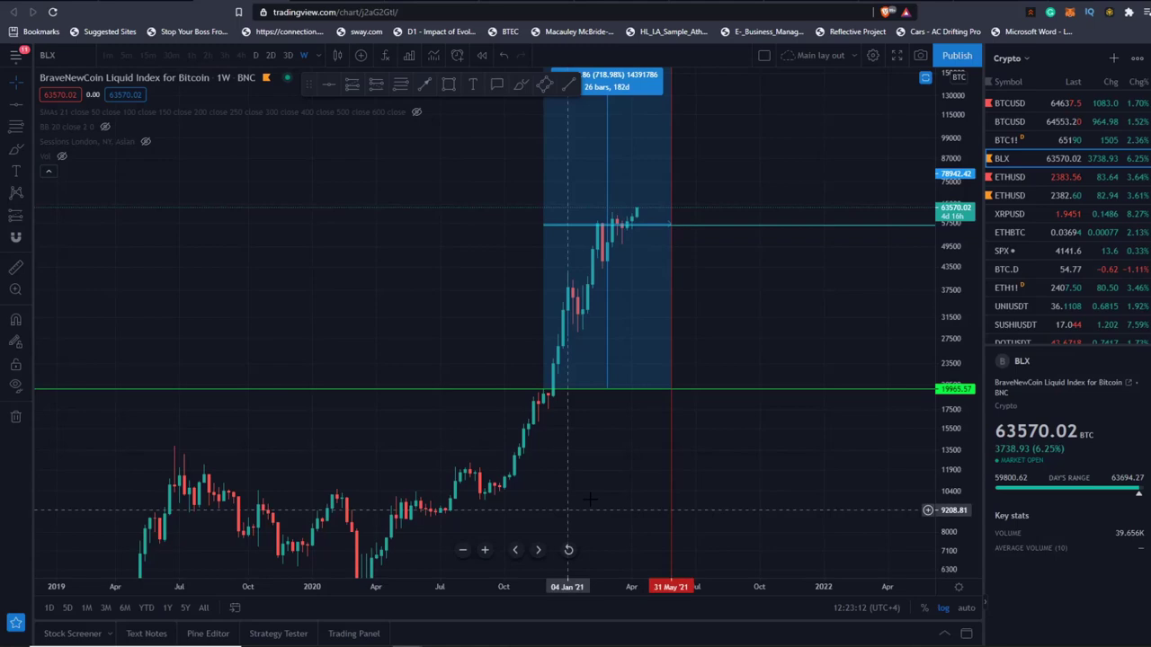
left_click_drag(734, 269, 664, 340)
left_click_drag(732, 360, 740, 399)
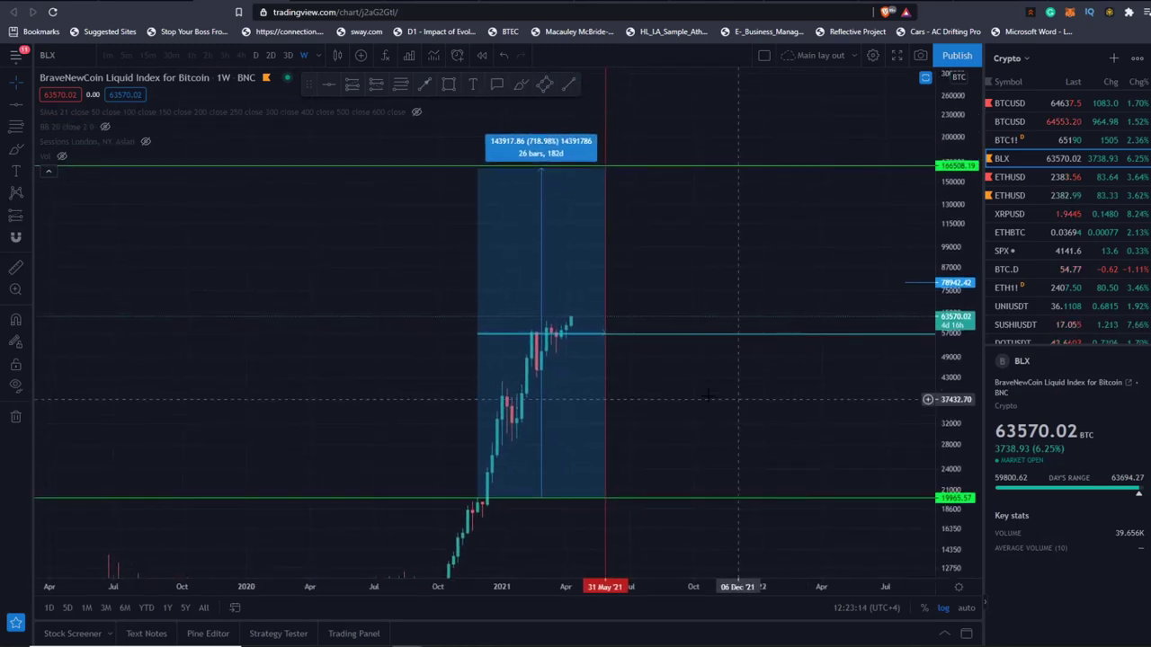
Examine the weekly candles and pullbacks of the 2017 bull run between the 1165.93 and 19965.57 levels.
scroll(707, 387, "down", 6)
left_click_drag(367, 398, 663, 223)
scroll(648, 304, "up", 6)
left_click_drag(518, 491, 693, 296)
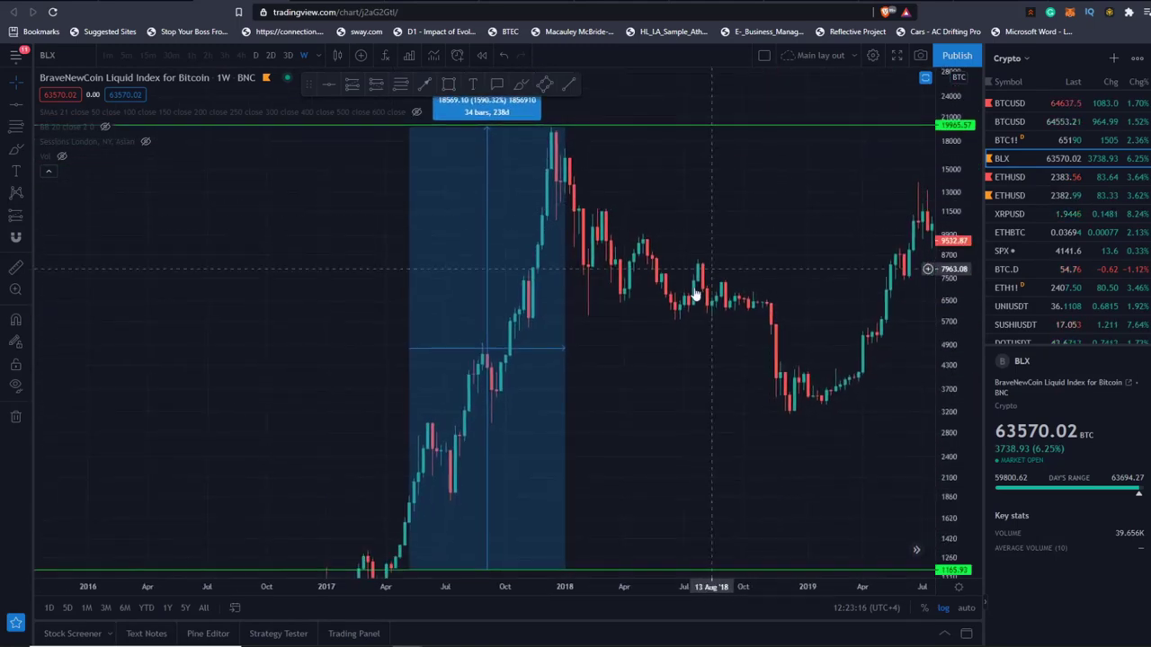
scroll(584, 383, "up", 3)
left_click_drag(529, 421, 645, 343)
left_click_drag(372, 542, 499, 529)
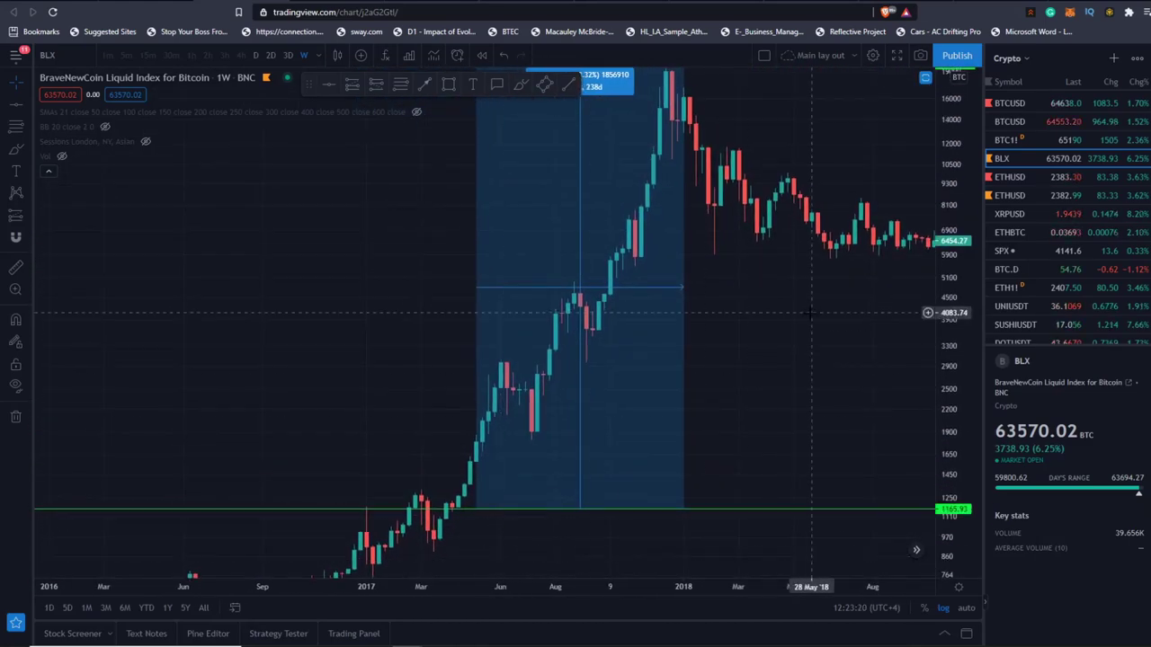
left_click_drag(811, 313, 698, 506)
scroll(584, 463, "up", 2)
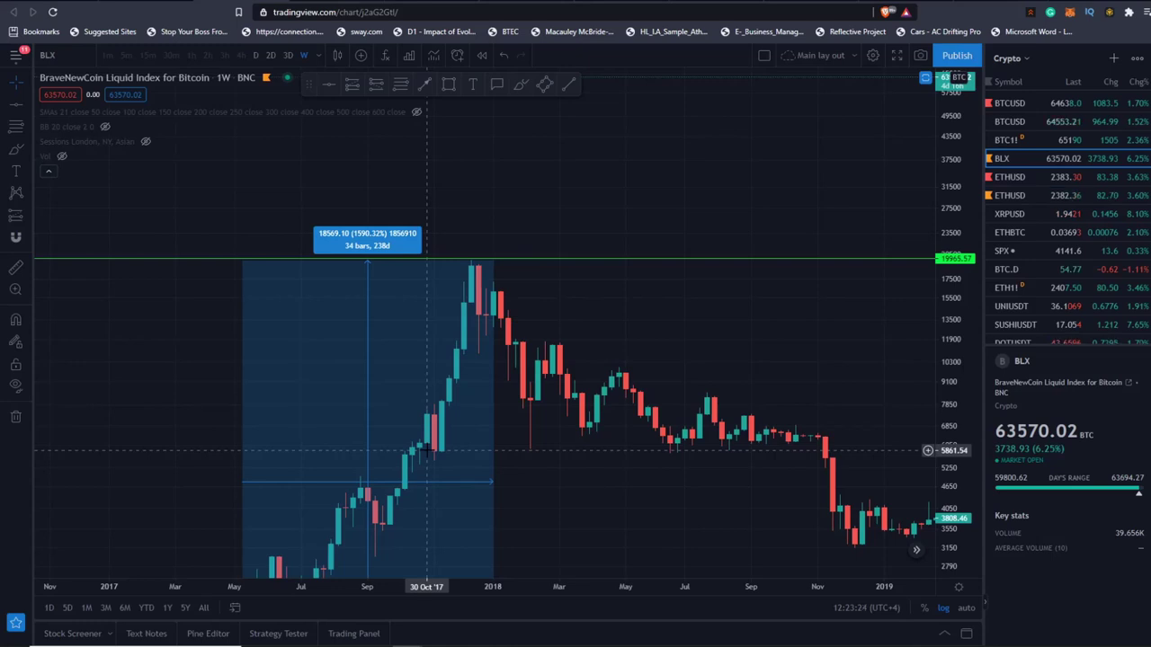
scroll(504, 296, "up", 3)
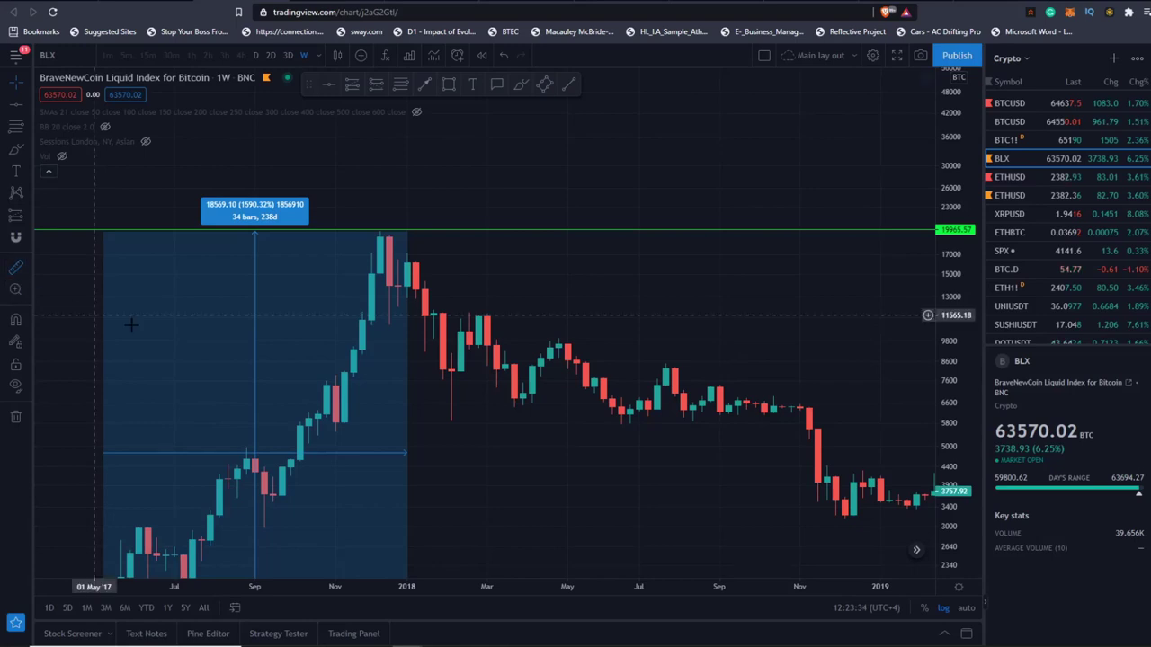
Measure the price and time range between the early April 2018 low and the December 2017 peak.
left_click(522, 400)
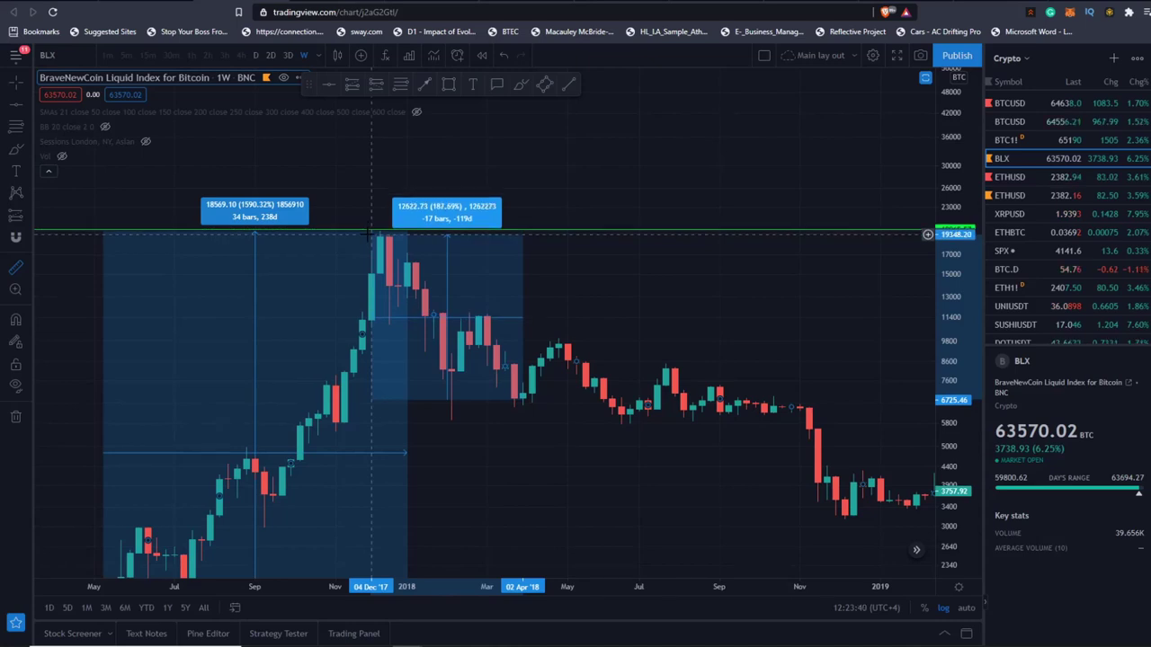
left_click(370, 235)
left_click_drag(579, 302, 653, 285)
scroll(653, 285, "down", 6)
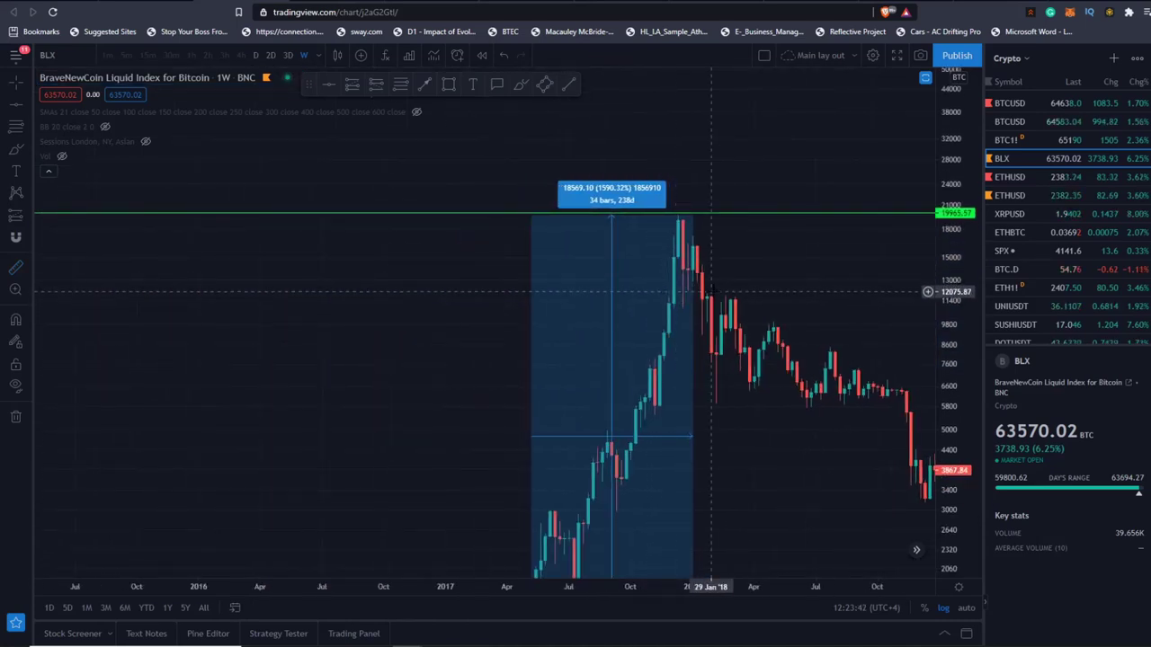
scroll(710, 292, "up", 2)
scroll(708, 283, "up", 3)
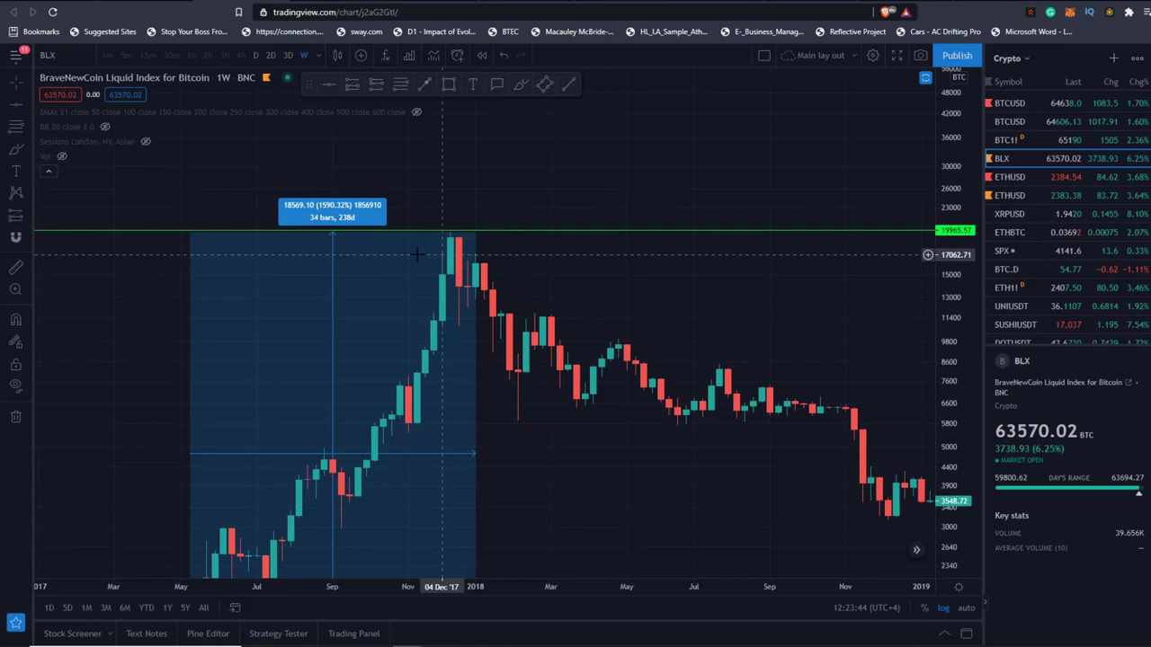
Measure the price and time range from the mid-February 2018 candle to the early February 2019 lows.
scroll(488, 324, "up", 2)
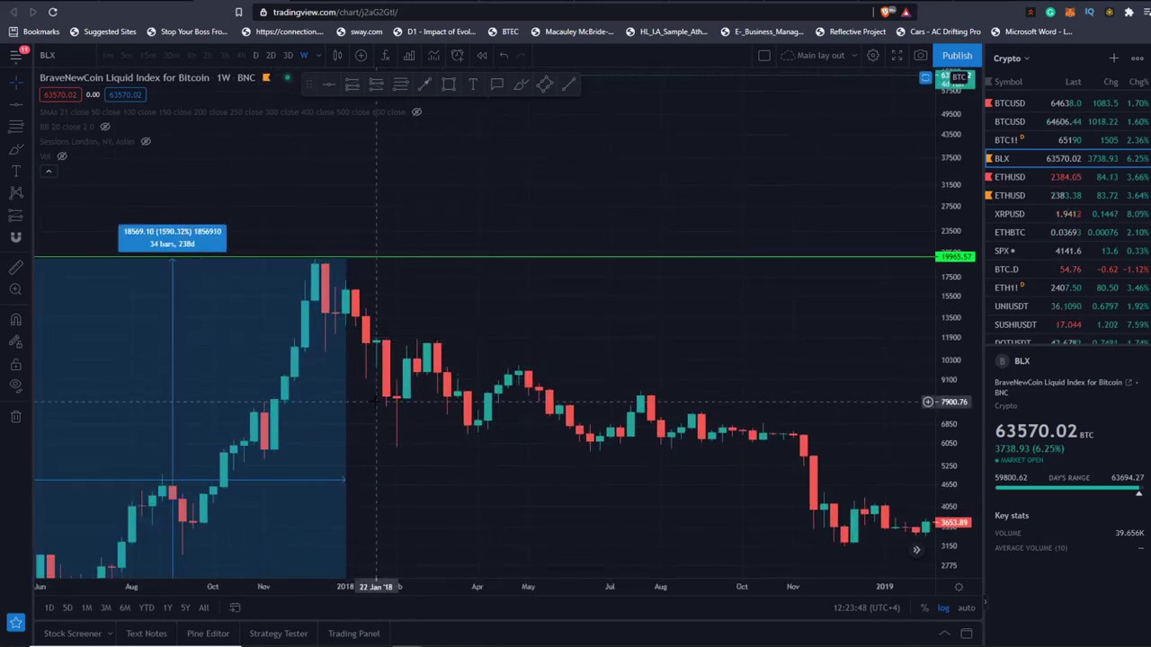
scroll(331, 328, "down", 3)
scroll(500, 403, "up", 1)
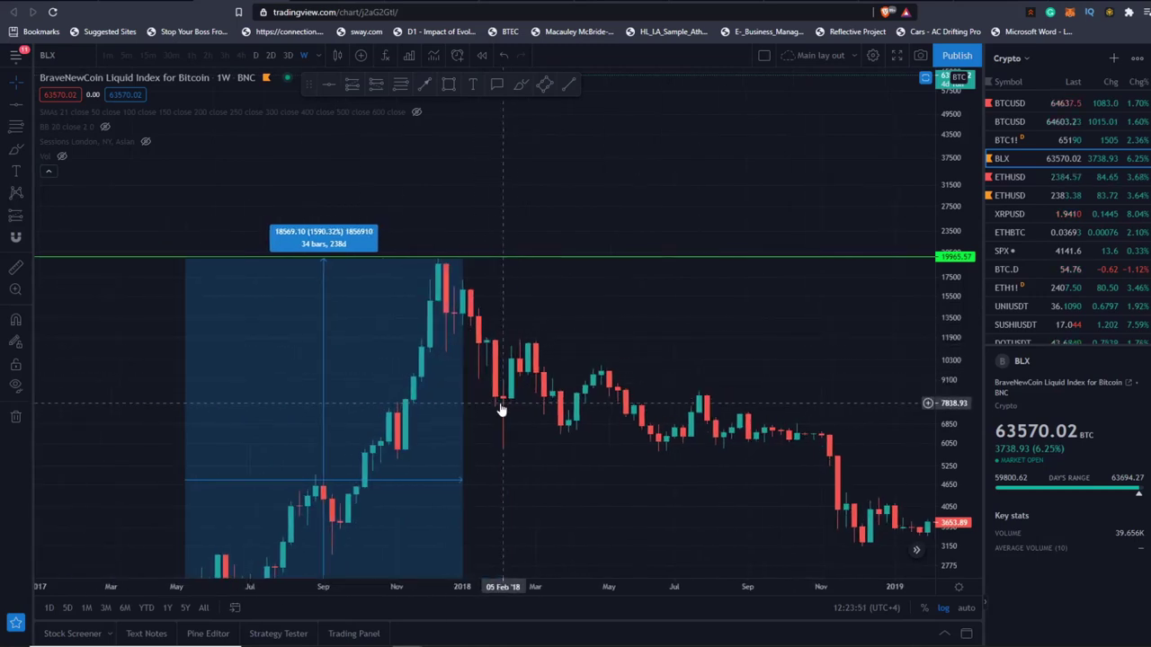
left_click_drag(689, 347, 598, 312)
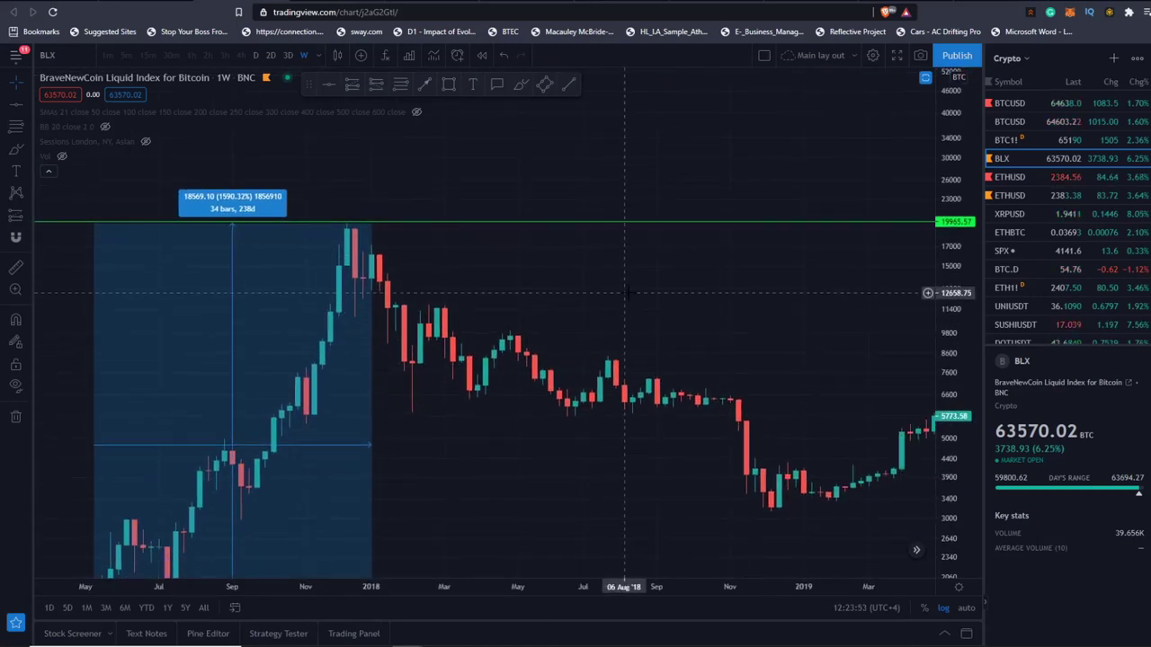
scroll(627, 293, "down", 2)
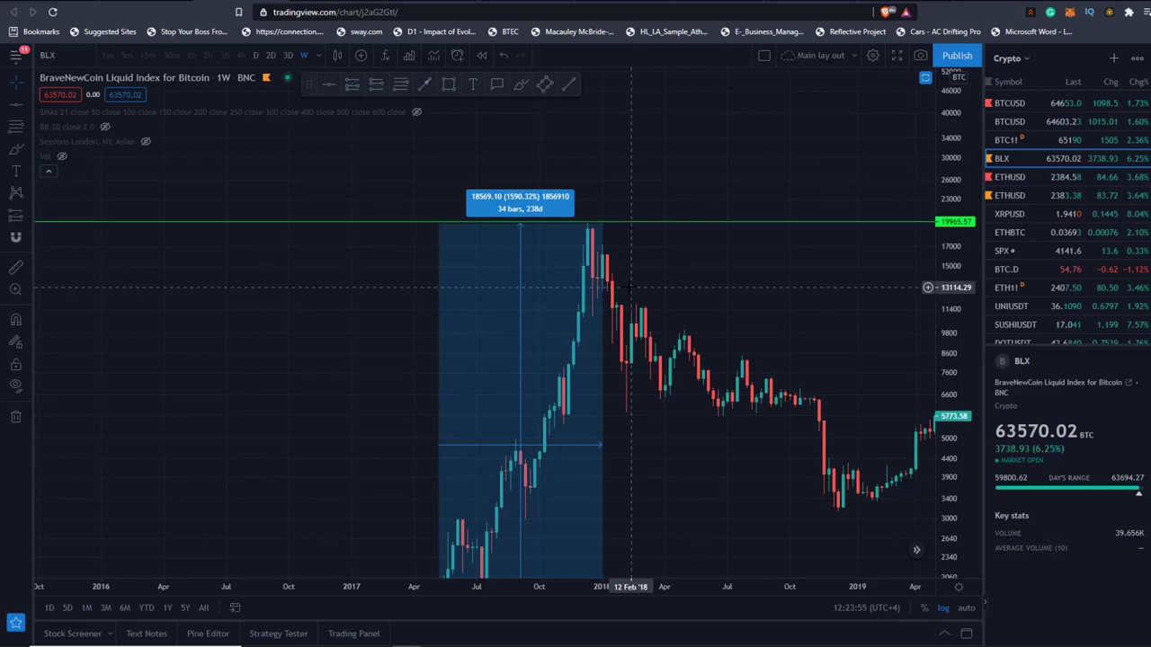
left_click_drag(752, 284, 678, 280)
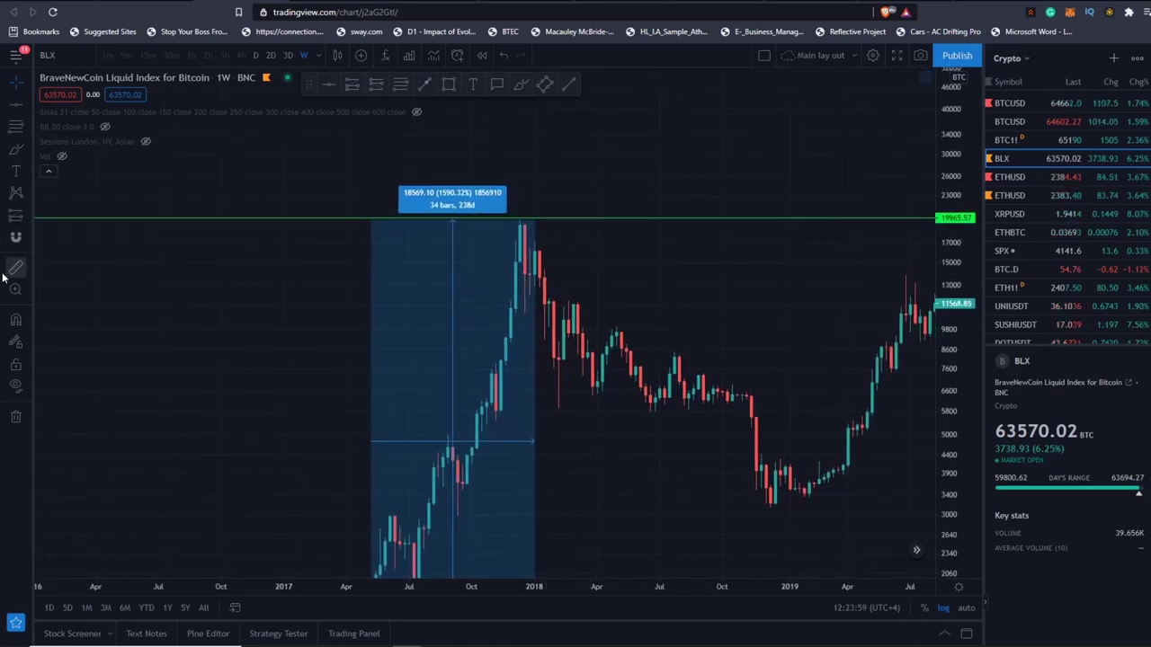
left_click(565, 362)
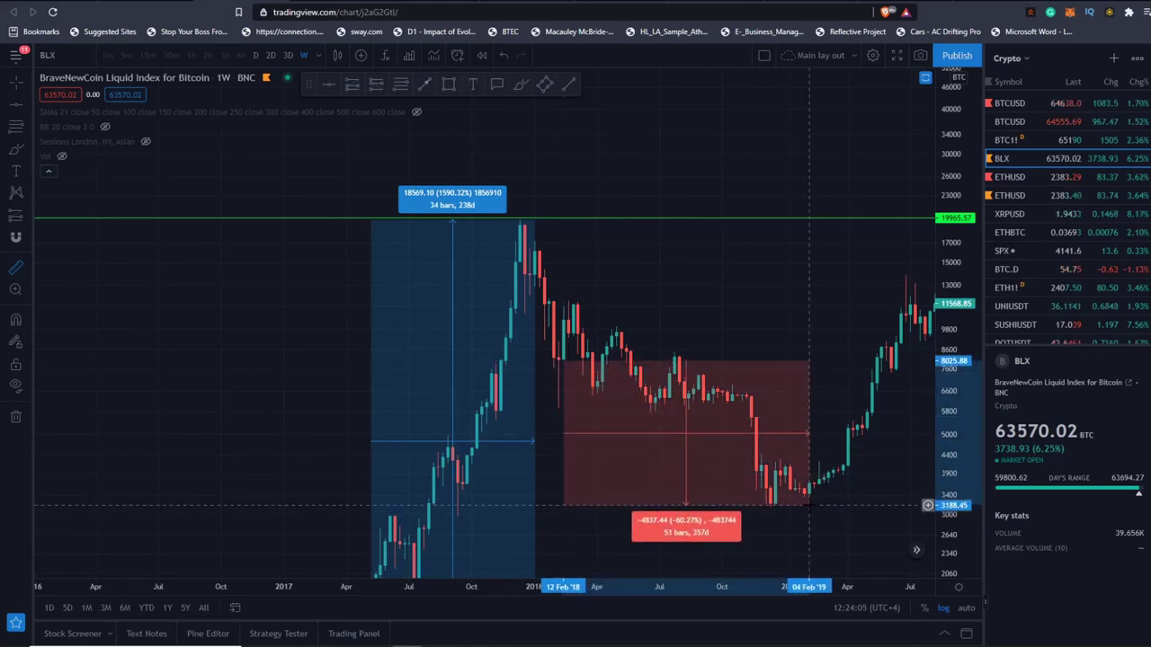
left_click(530, 229)
left_click_drag(742, 279, 723, 287)
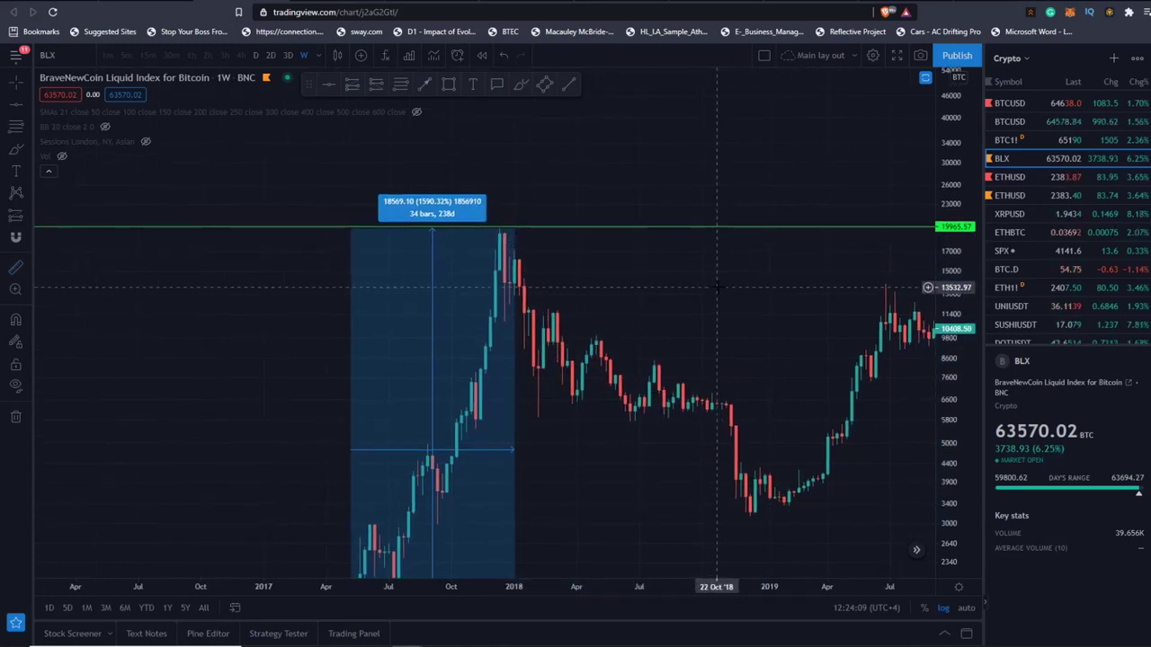
Compare the current run's measured range up to the 166508.19 level with the measured 2017 run and its peak at 19965.57.
left_click_drag(777, 337, 580, 347)
left_click_drag(666, 327, 501, 331)
left_click_drag(673, 291, 389, 453)
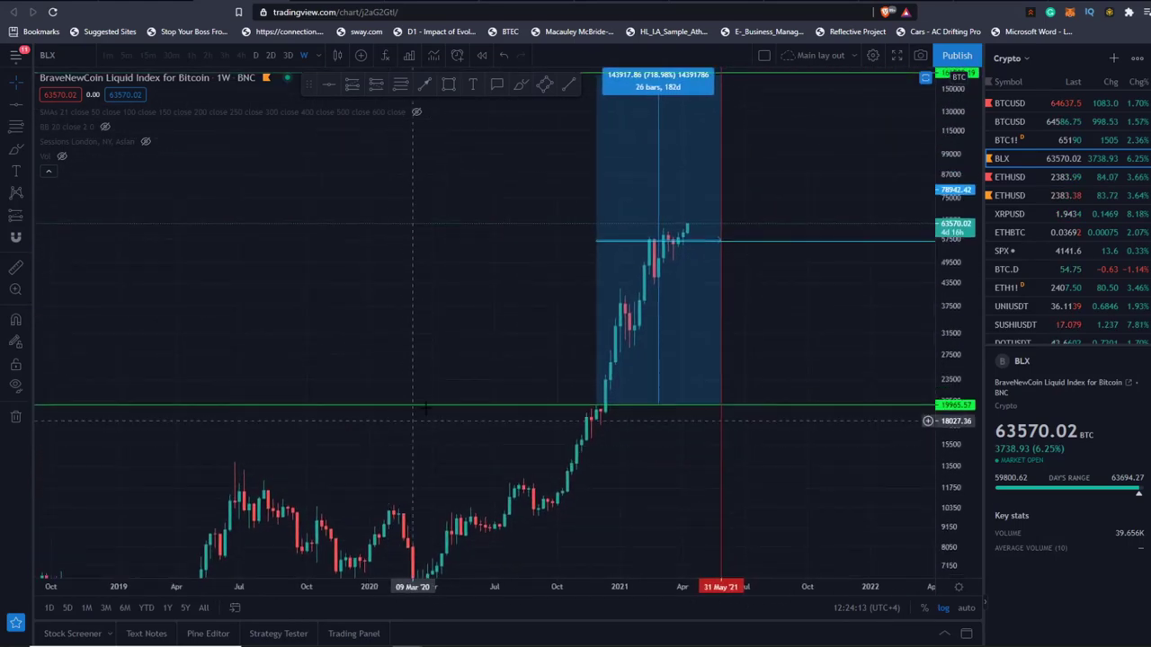
scroll(486, 278, "up", 2)
left_click_drag(457, 254, 443, 388)
left_click_drag(947, 466, 947, 375)
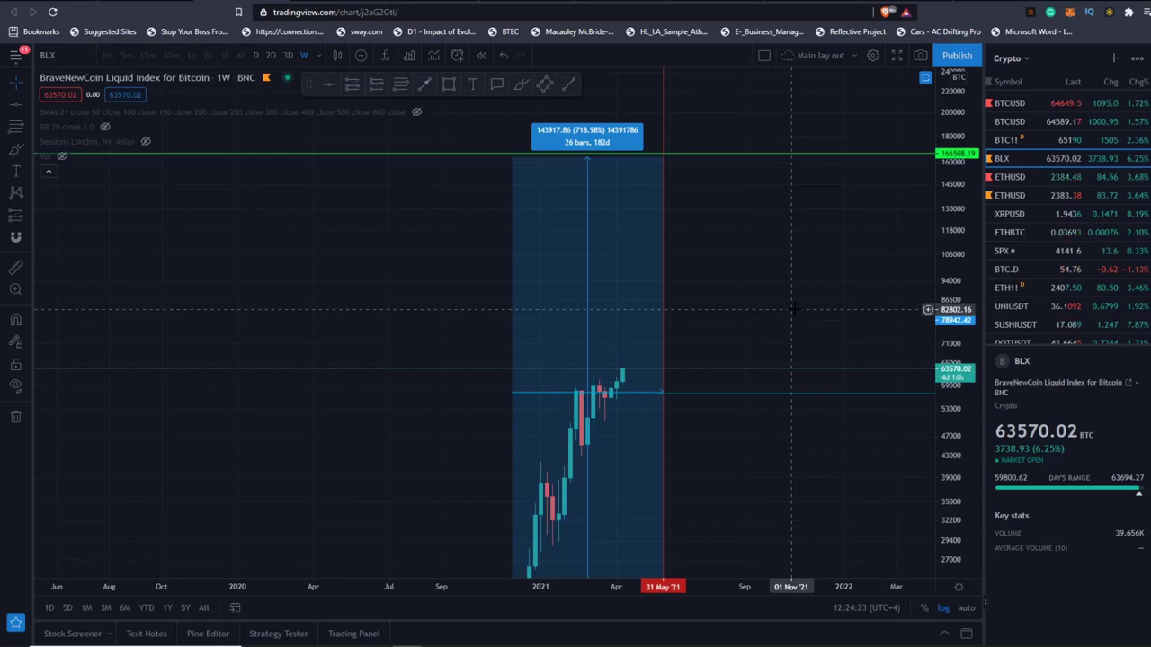
scroll(575, 377, "down", 5)
left_click_drag(340, 466, 741, 133)
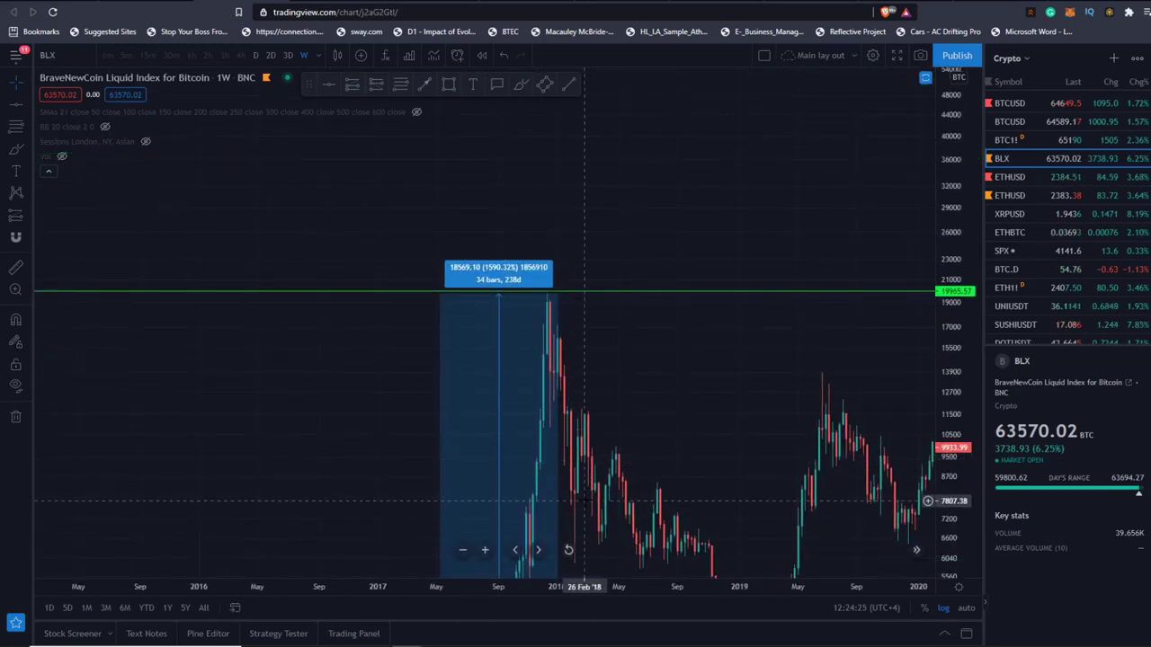
left_click_drag(751, 347, 411, 523)
scroll(490, 454, "up", 4)
left_click_drag(439, 401, 331, 509)
left_click_drag(787, 424, 785, 456)
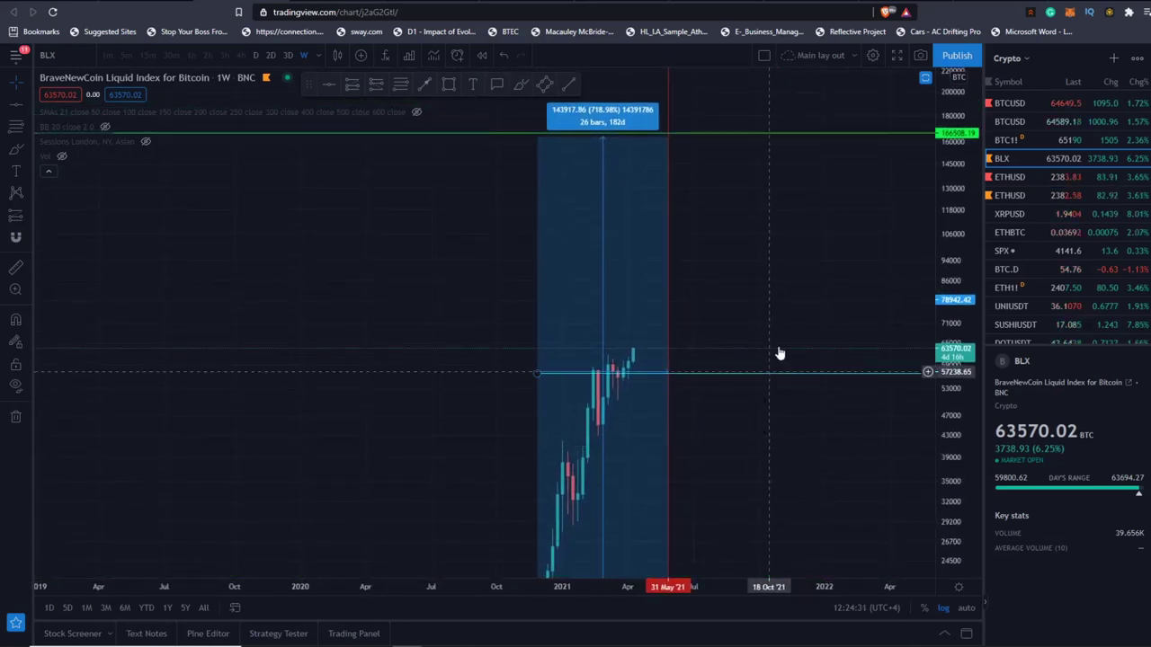
Open the Kraken ETHUSD weekly chart and compare its measured 2017 and 2020 ranges against the 1409.70 and 2403.14 levels.
left_click(1049, 196)
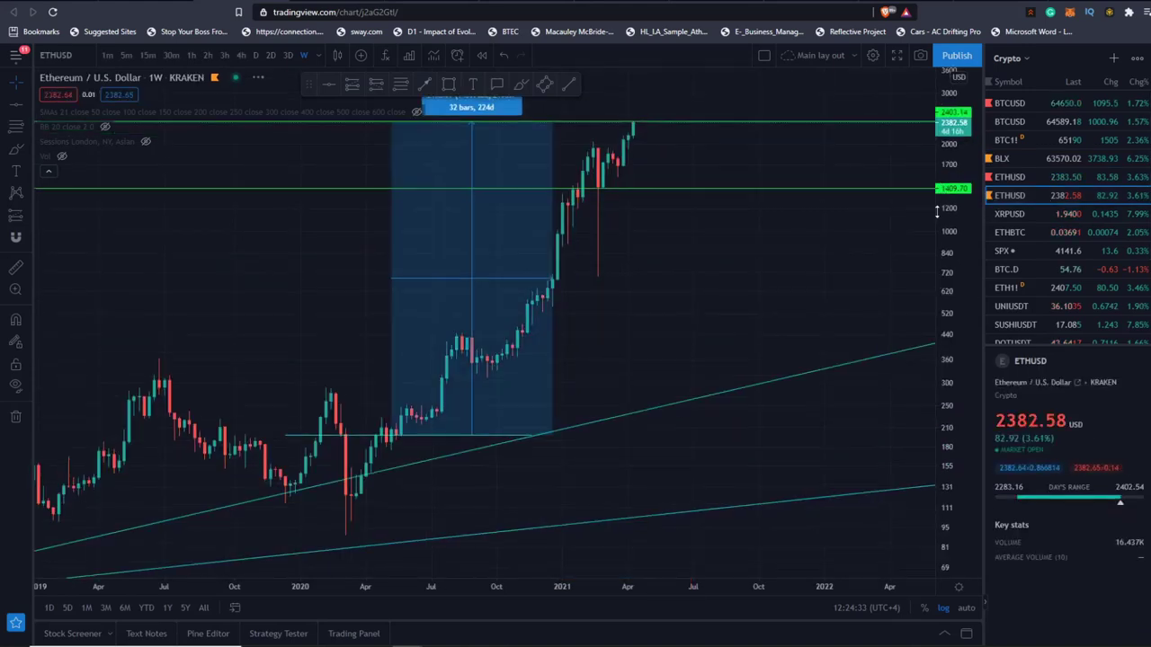
scroll(769, 398, "down", 5)
left_click_drag(769, 398, 750, 431)
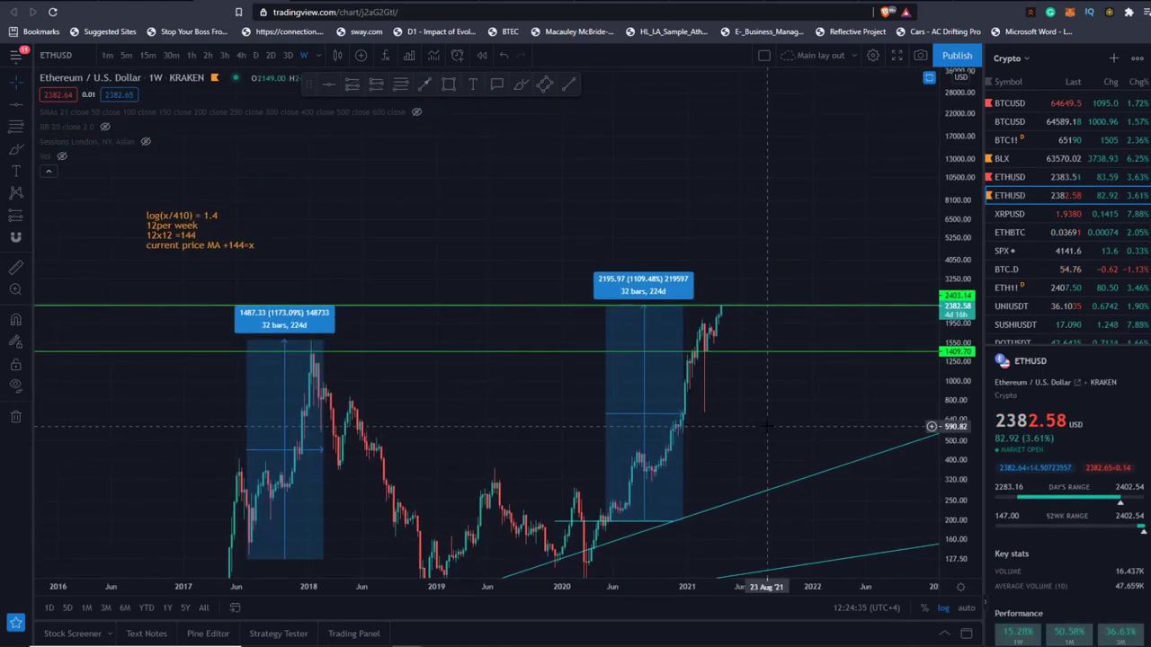
left_click_drag(955, 396, 955, 313)
scroll(641, 288, "up", 2)
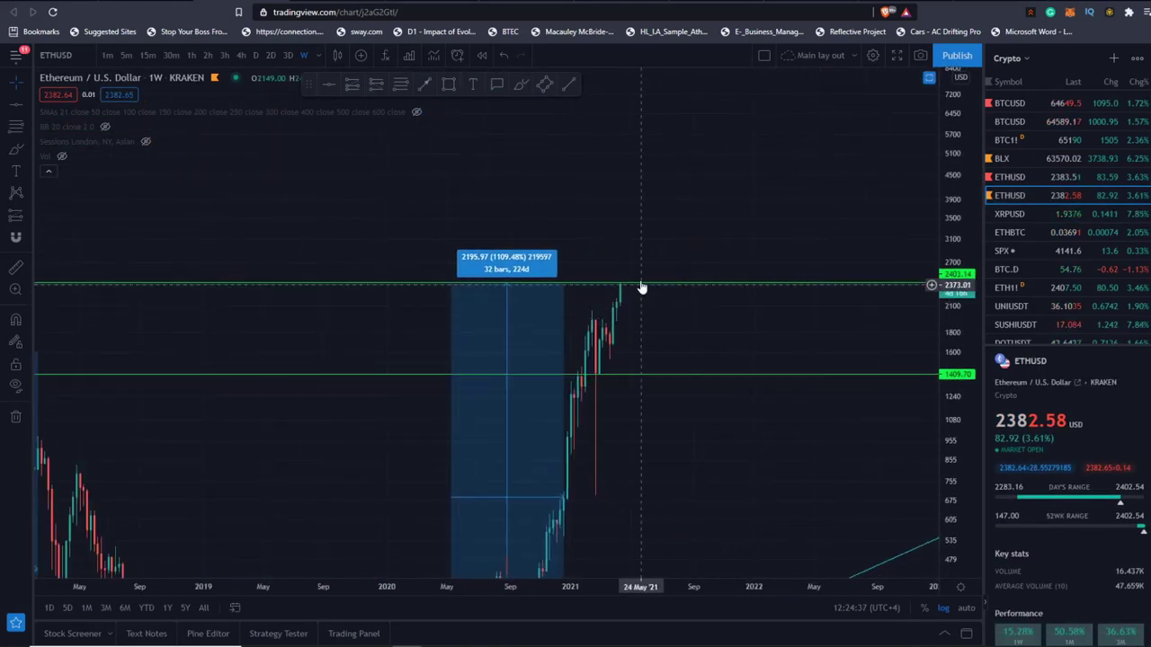
scroll(644, 291, "down", 2)
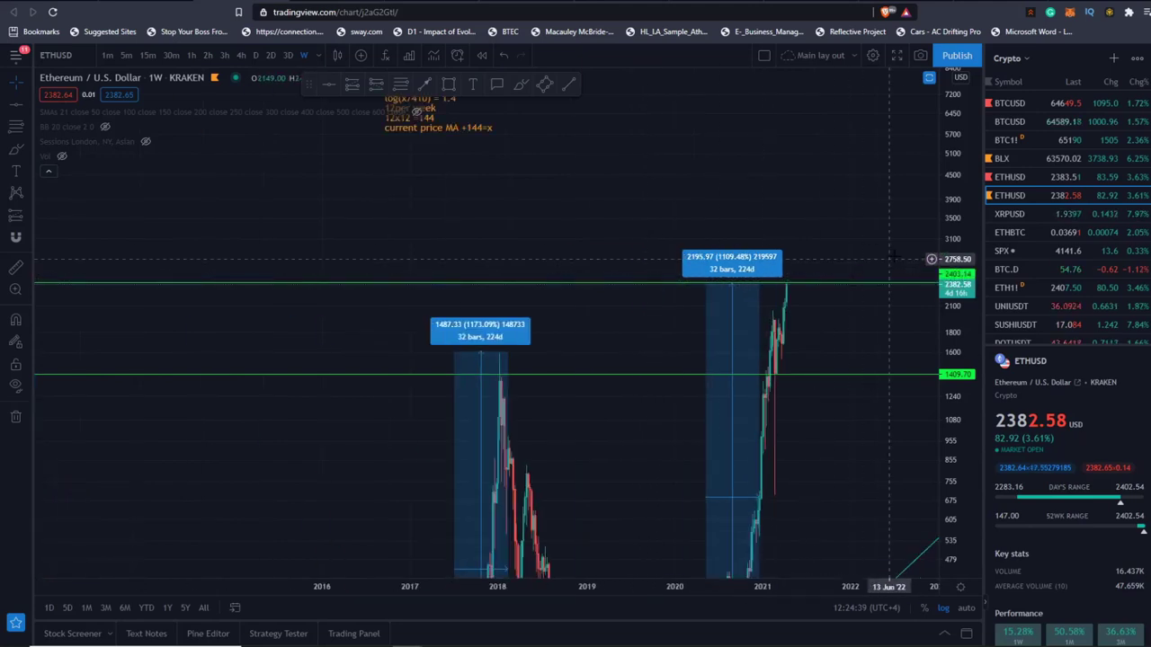
left_click_drag(951, 205, 809, 146)
scroll(812, 299, "up", 4)
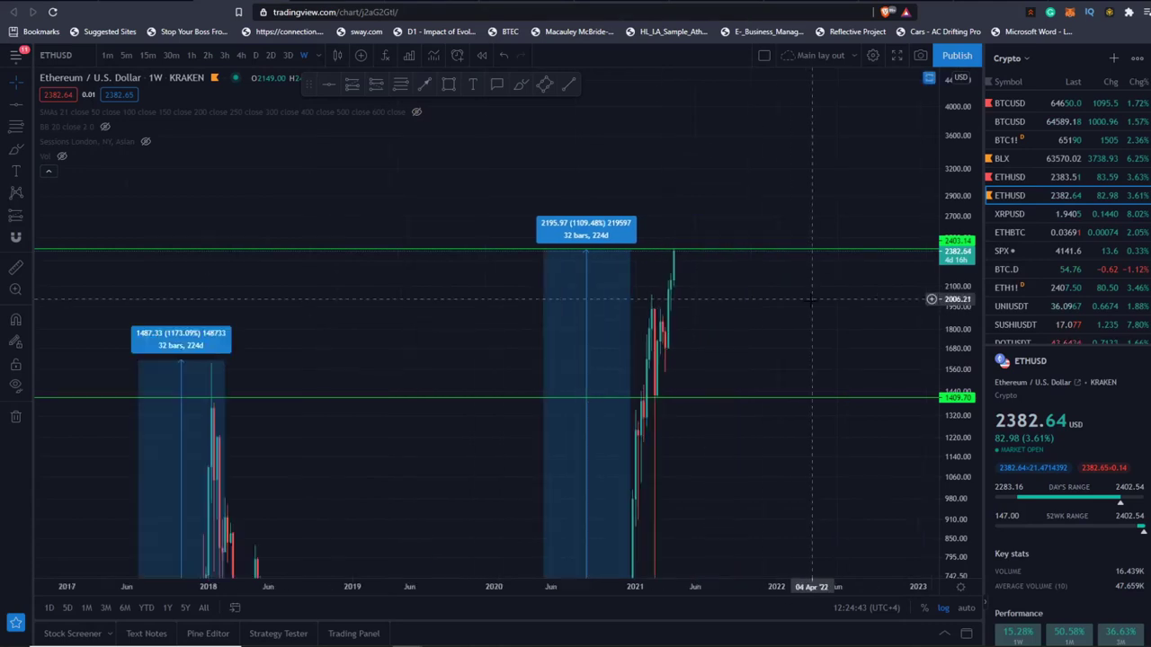
left_click_drag(951, 220, 951, 356)
left_click_drag(845, 333, 741, 295)
scroll(746, 293, "down", 5)
left_click_drag(951, 225, 935, 346)
left_click_drag(795, 374, 735, 322)
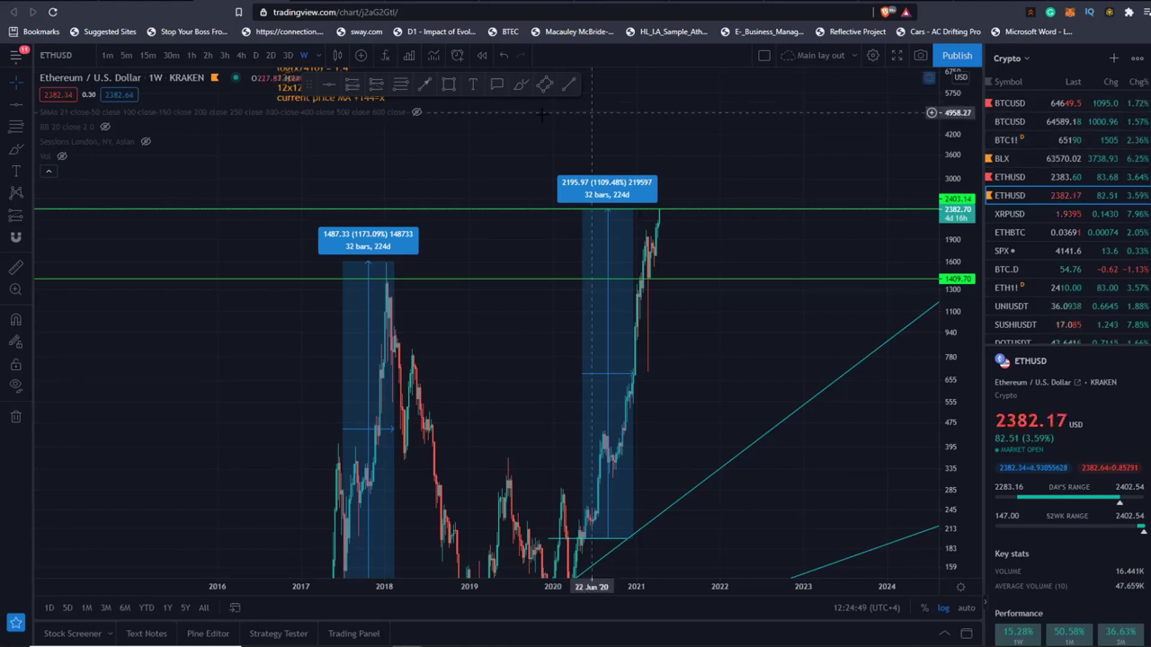
Show Coinbase ETHUSD on the 1-hour timeframe with a linear price scale, framing price between the 2310.63 and 2548.85 levels.
left_click(192, 55)
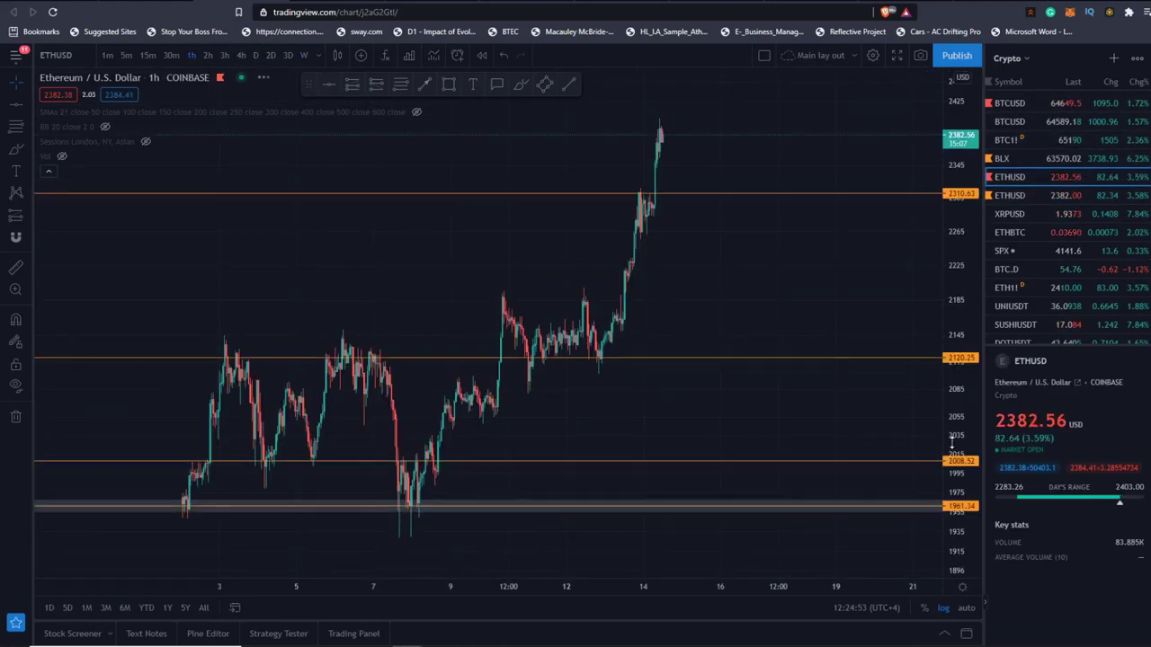
double_click(970, 273)
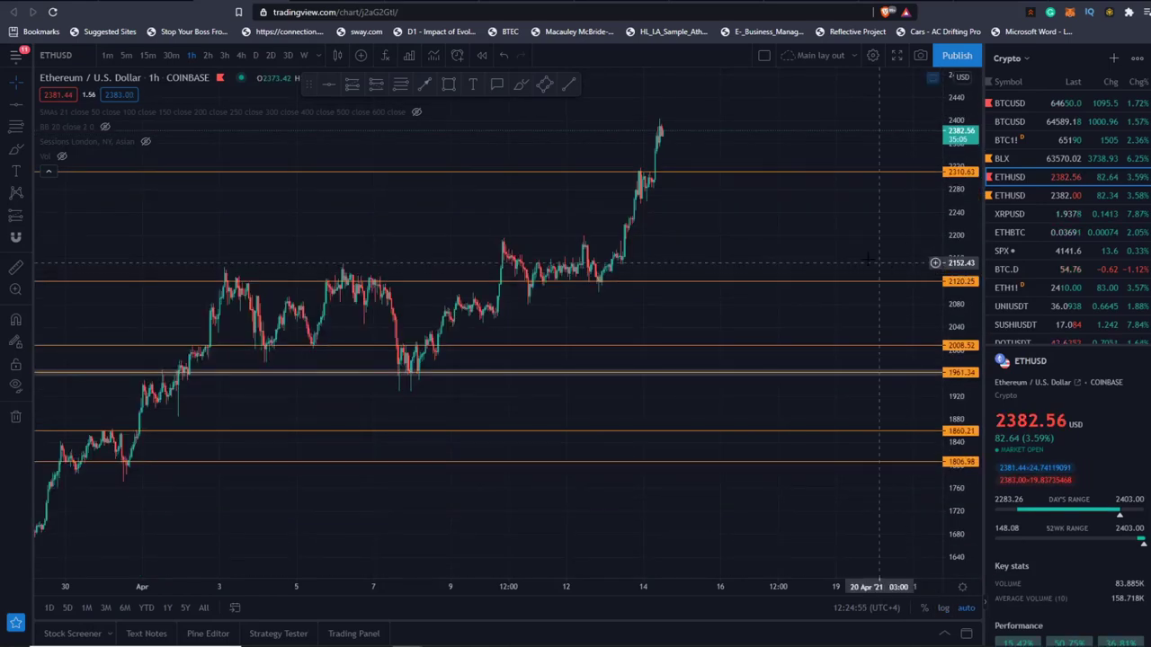
left_click_drag(815, 431, 822, 447)
left_click_drag(962, 333, 961, 143)
left_click_drag(751, 148, 784, 490)
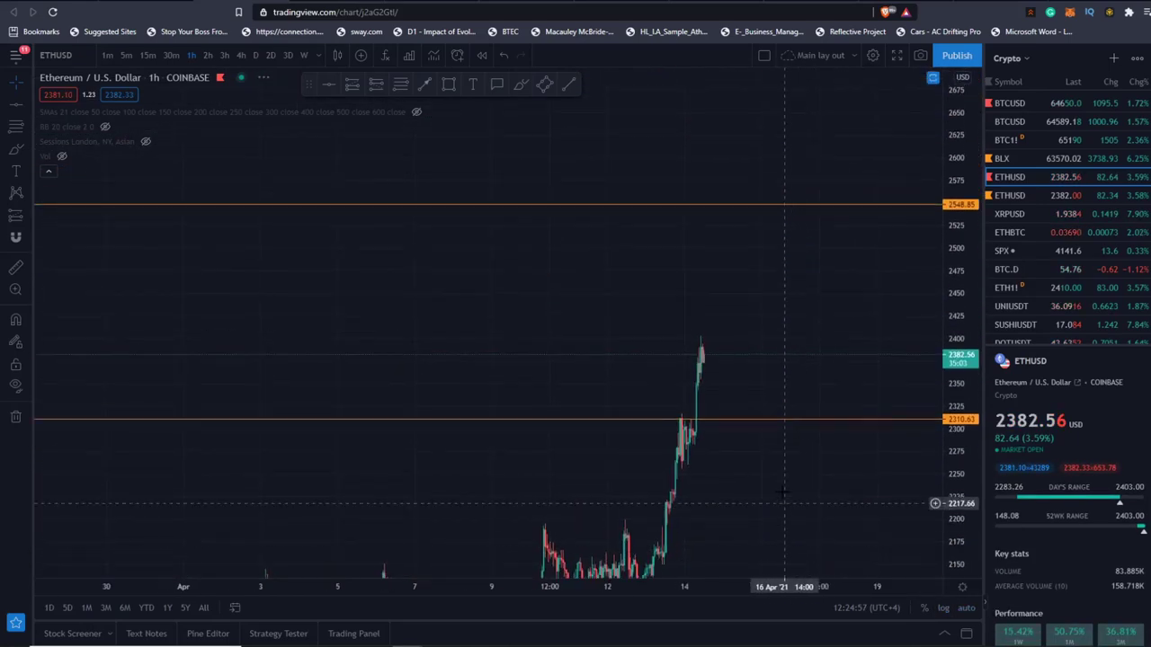
scroll(784, 490, "up", 5)
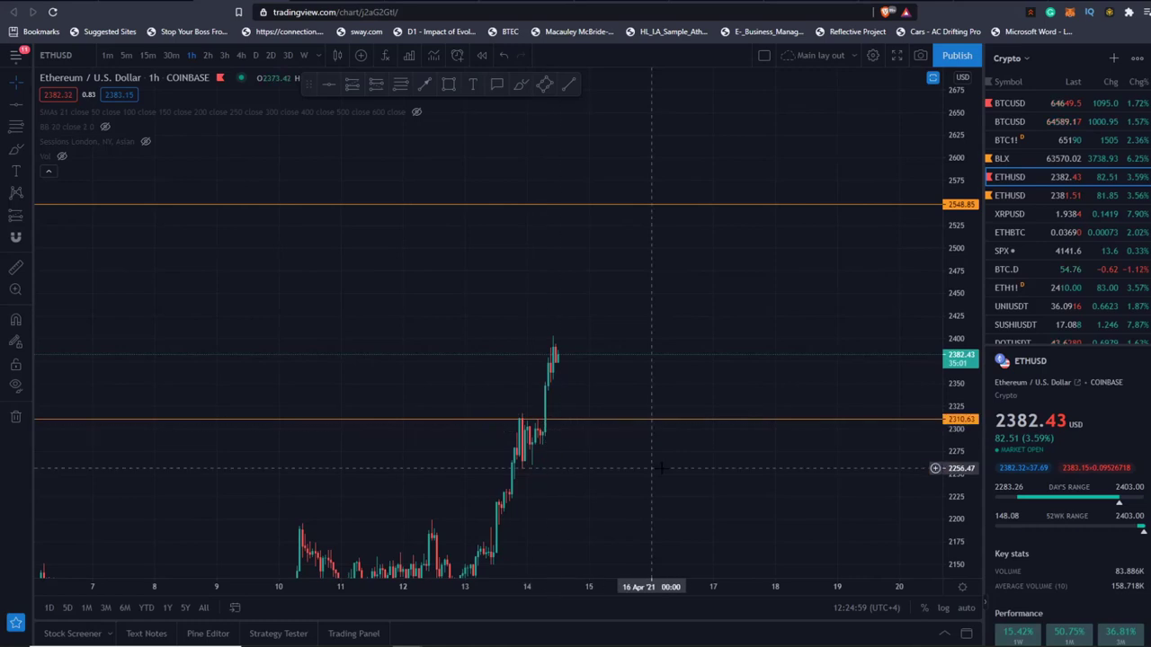
Examine the hourly ETHUSD candles around the 2310.63 level and the room up to the 2548.85 level.
left_click_drag(663, 468, 819, 431)
left_click_drag(963, 462, 960, 241)
scroll(829, 295, "up", 4)
left_click_drag(767, 377, 766, 273)
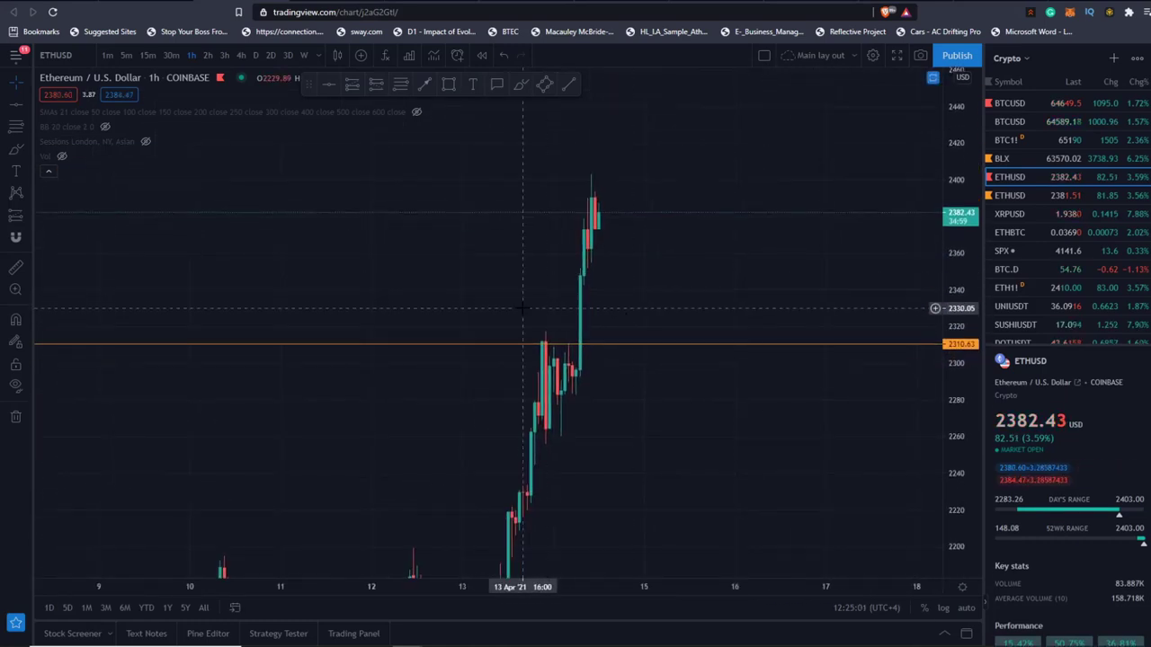
left_click_drag(599, 411, 601, 344)
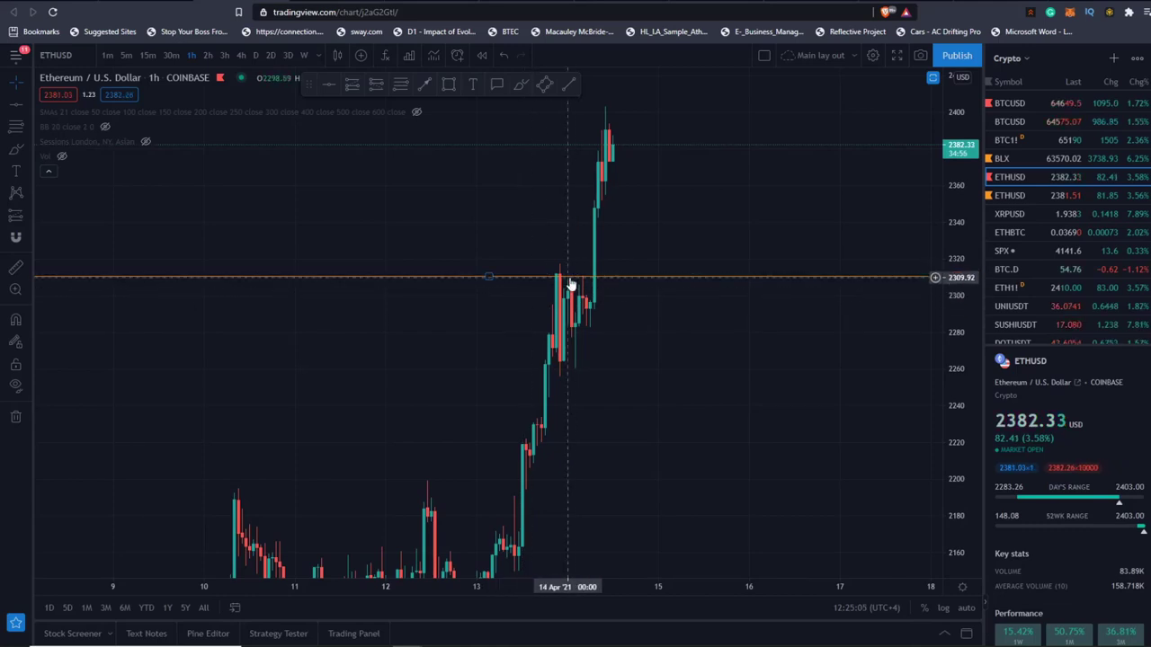
left_click_drag(804, 177, 852, 382)
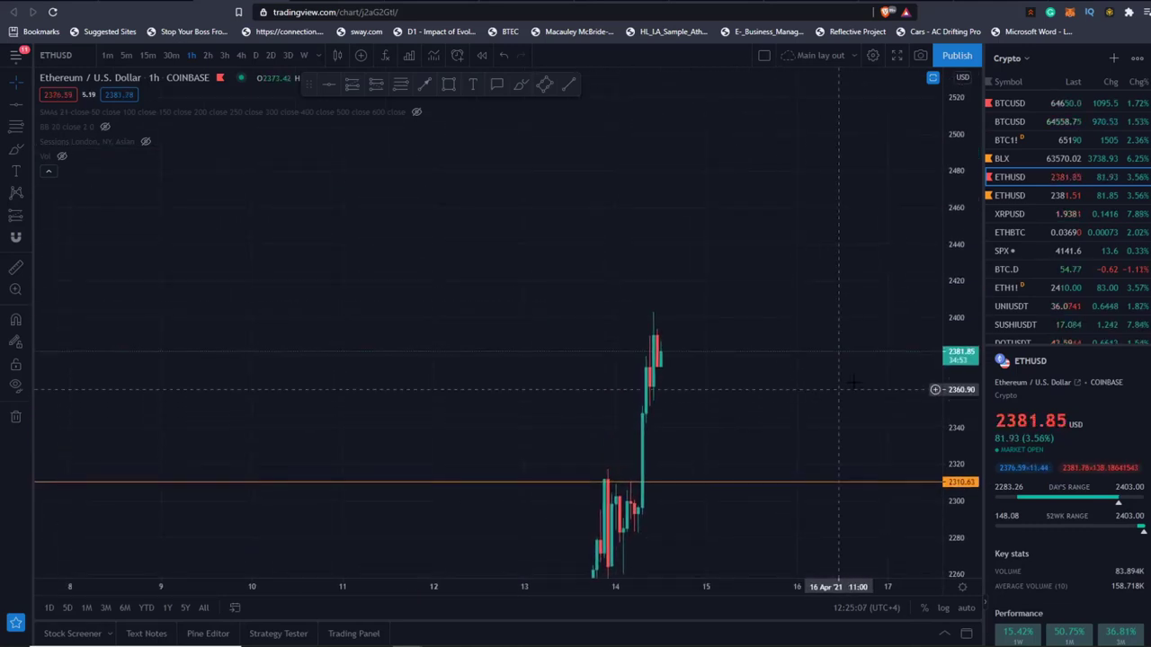
scroll(853, 383, "down", 3)
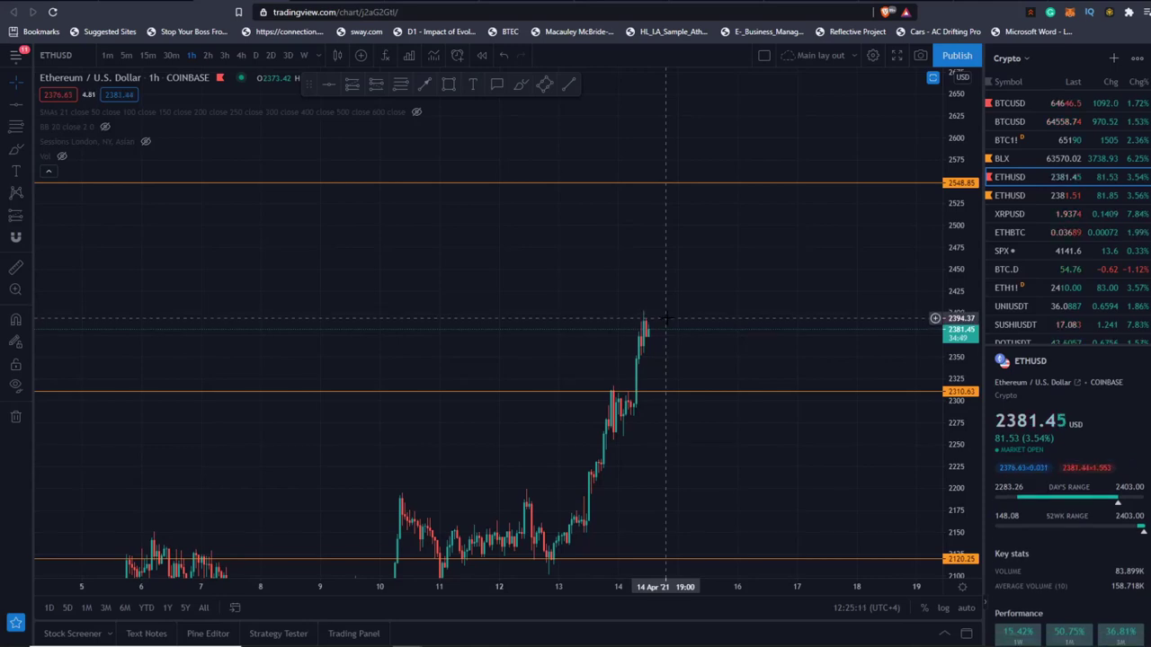
left_click_drag(958, 130, 958, 291)
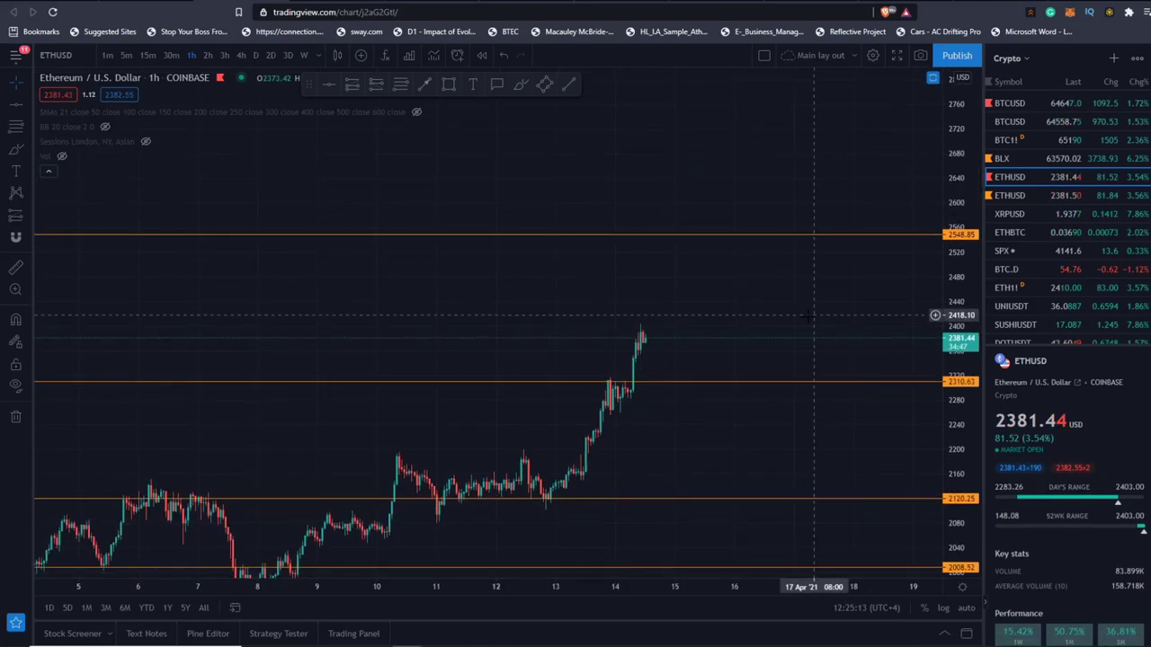
Open the Kraken ETHUSD hourly chart and examine price action at the 2403.14 level.
left_click(1034, 194)
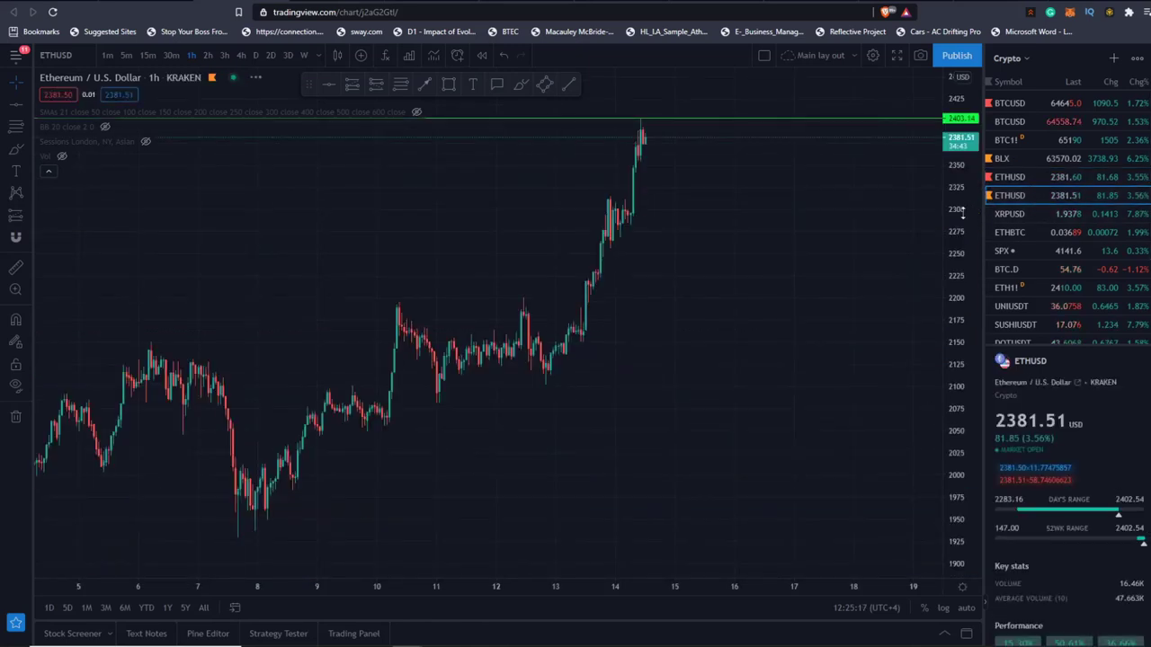
left_click_drag(962, 213, 961, 342)
scroll(733, 334, "down", 5)
left_click_drag(845, 248, 826, 393)
scroll(852, 356, "up", 4)
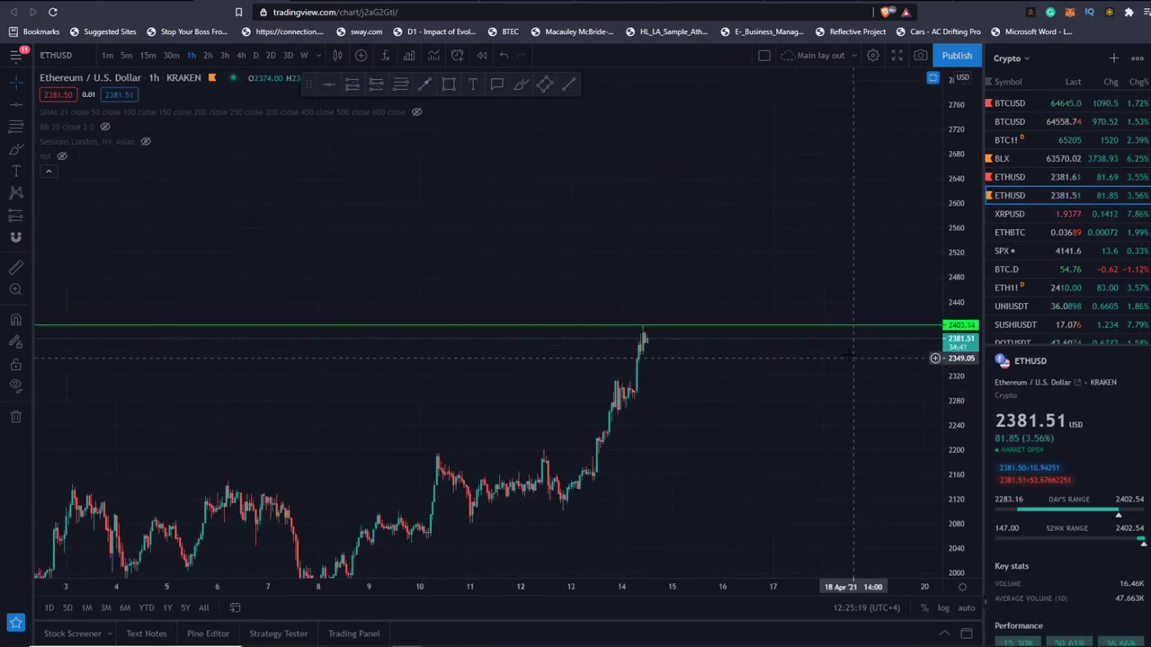
left_click_drag(856, 241, 839, 270)
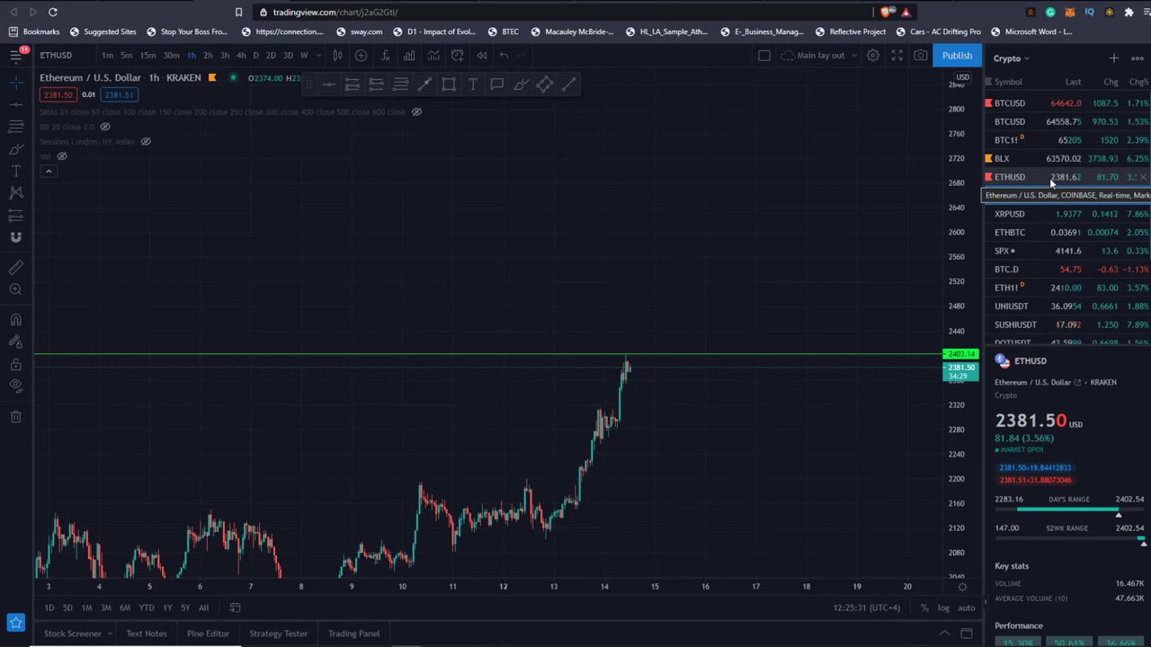
Open the Bybit BTCUSD hourly chart and examine price between the 59883.0 and 65437.5 levels.
left_click(1013, 102)
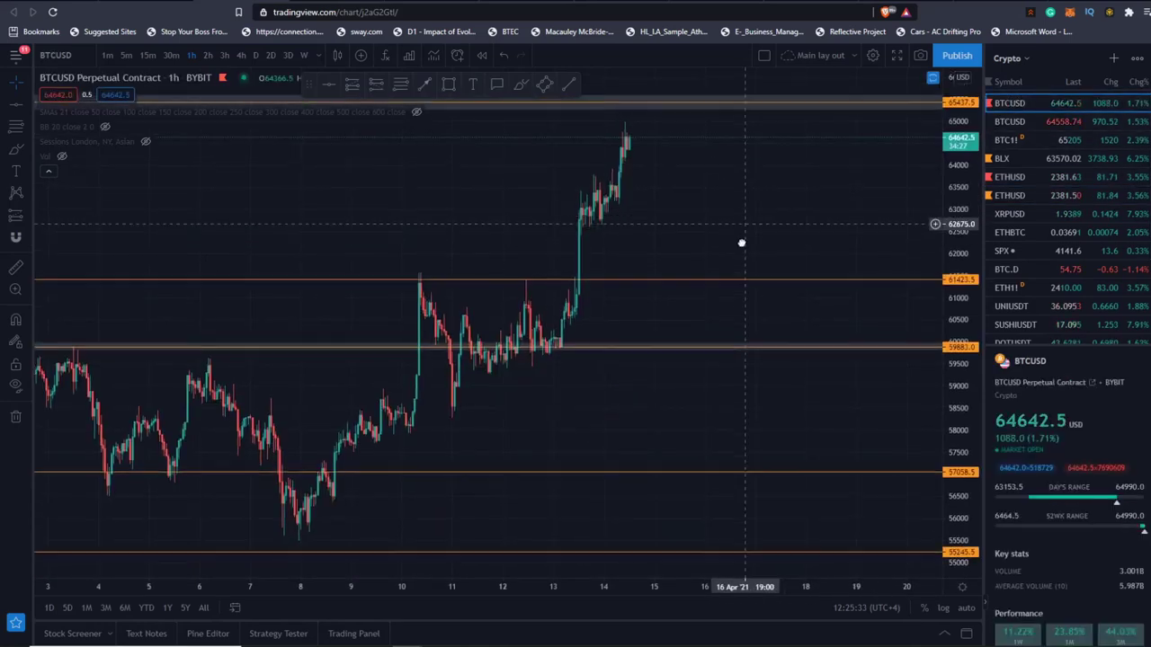
scroll(749, 397, "down", 3)
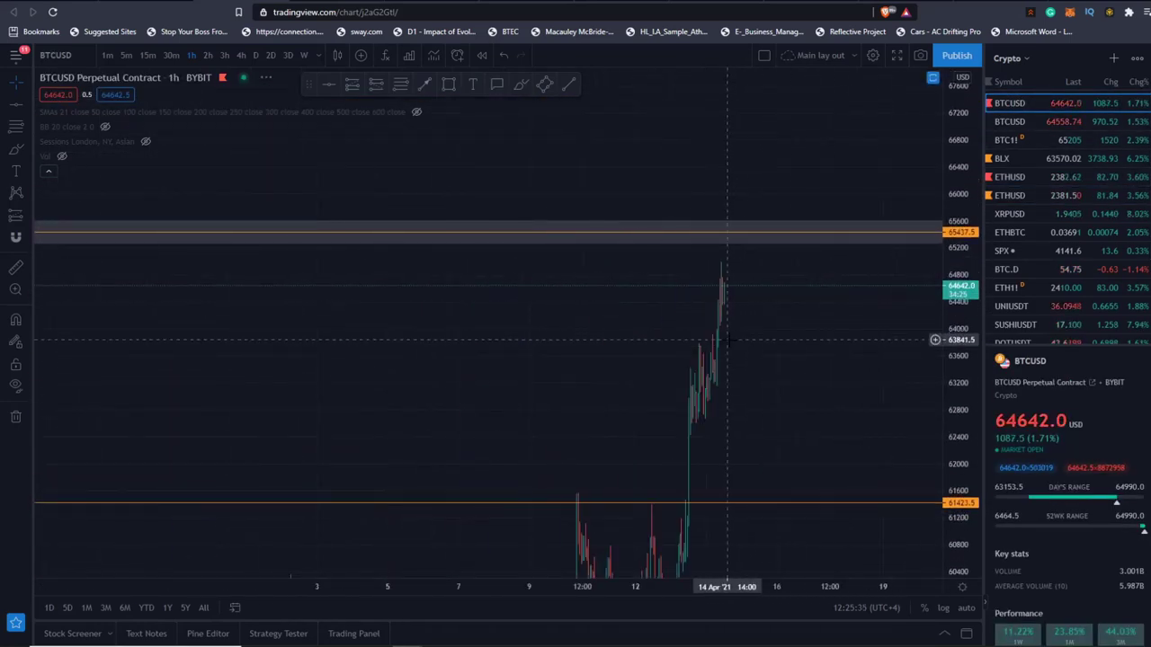
scroll(749, 354, "up", 3)
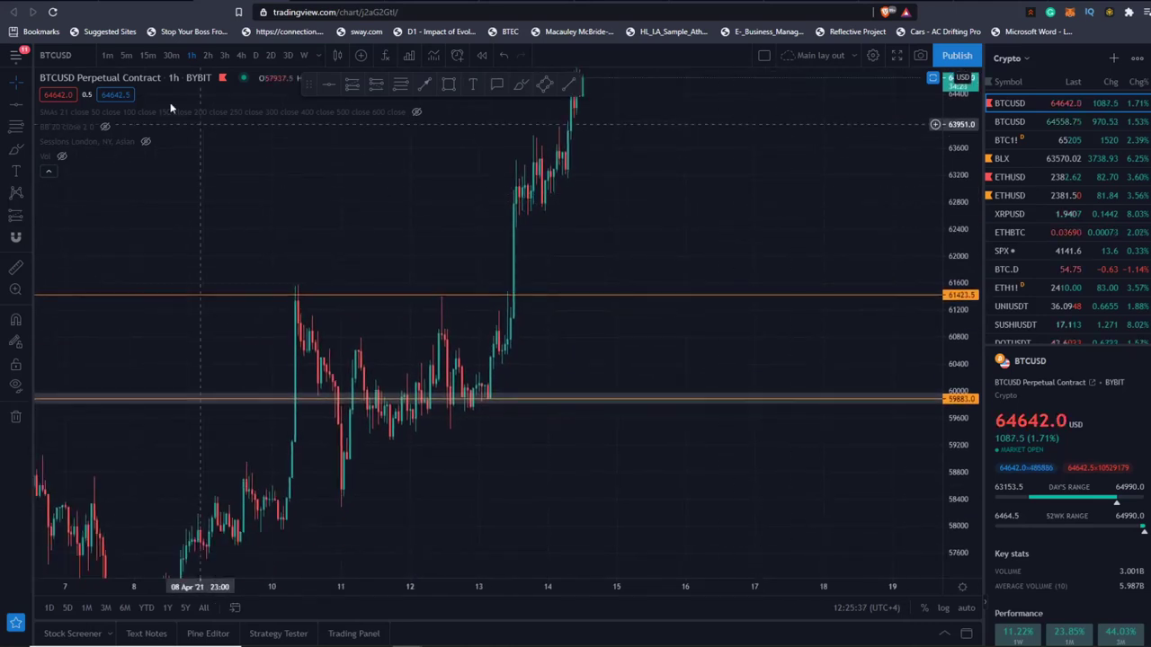
Switch BTCUSD to the weekly timeframe, hide all drawings, and frame the candles from 2019 through the current run.
left_click(301, 55)
left_click(16, 387)
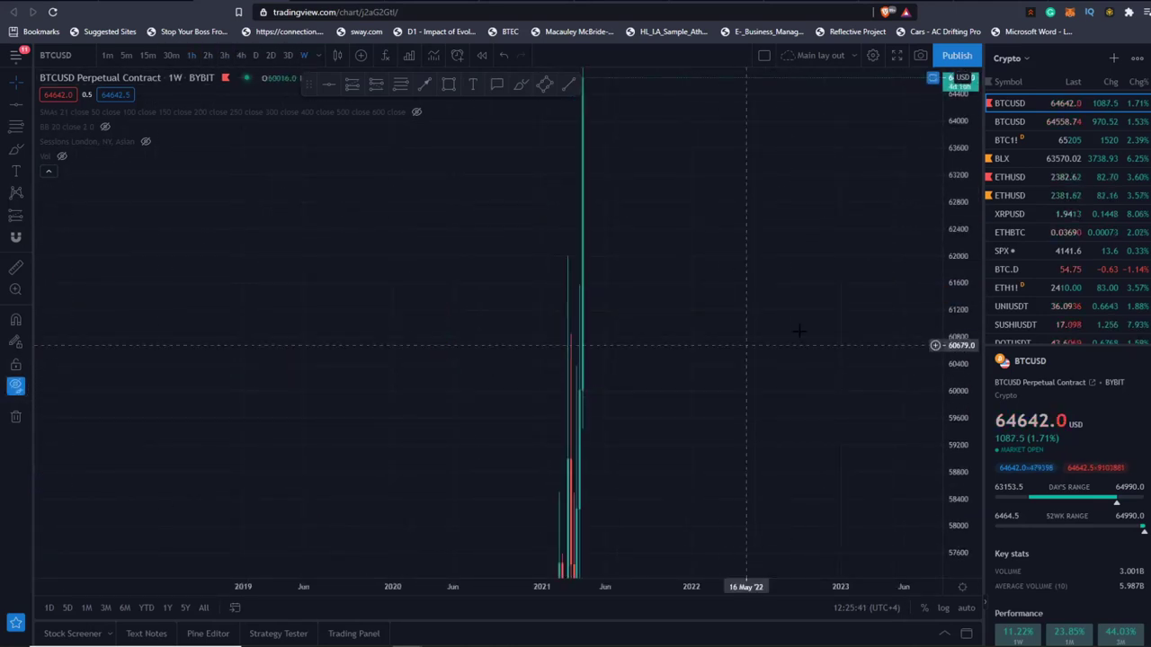
left_click_drag(753, 283, 753, 280)
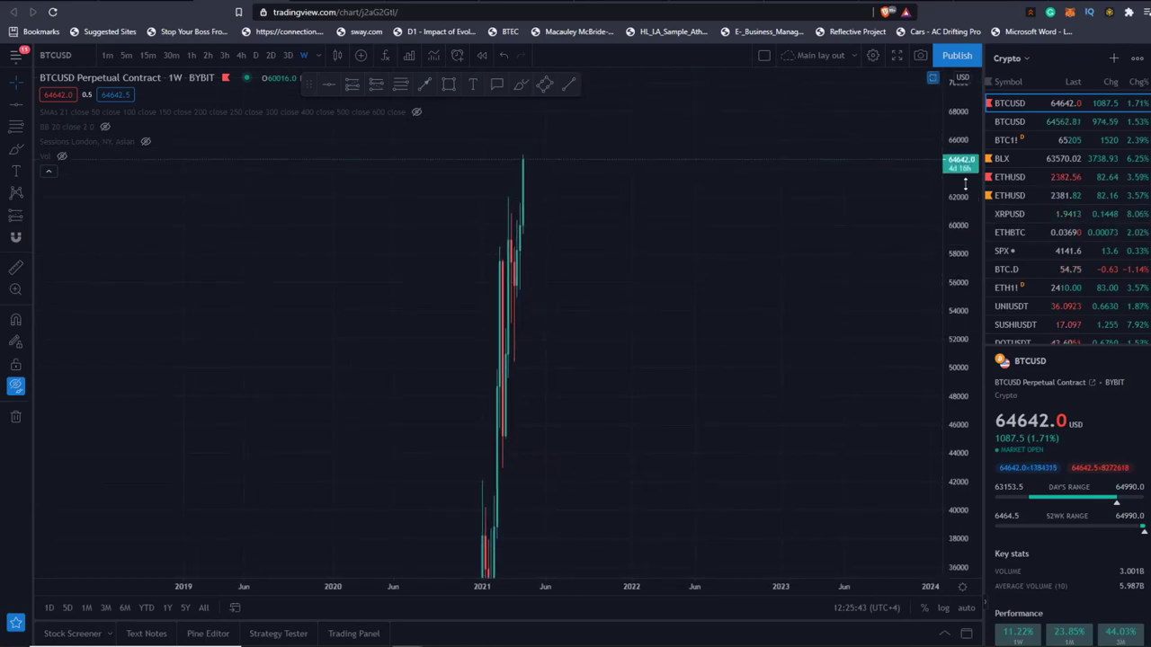
left_click_drag(964, 184, 958, 457)
scroll(767, 433, "up", 5)
left_click_drag(572, 434, 859, 306)
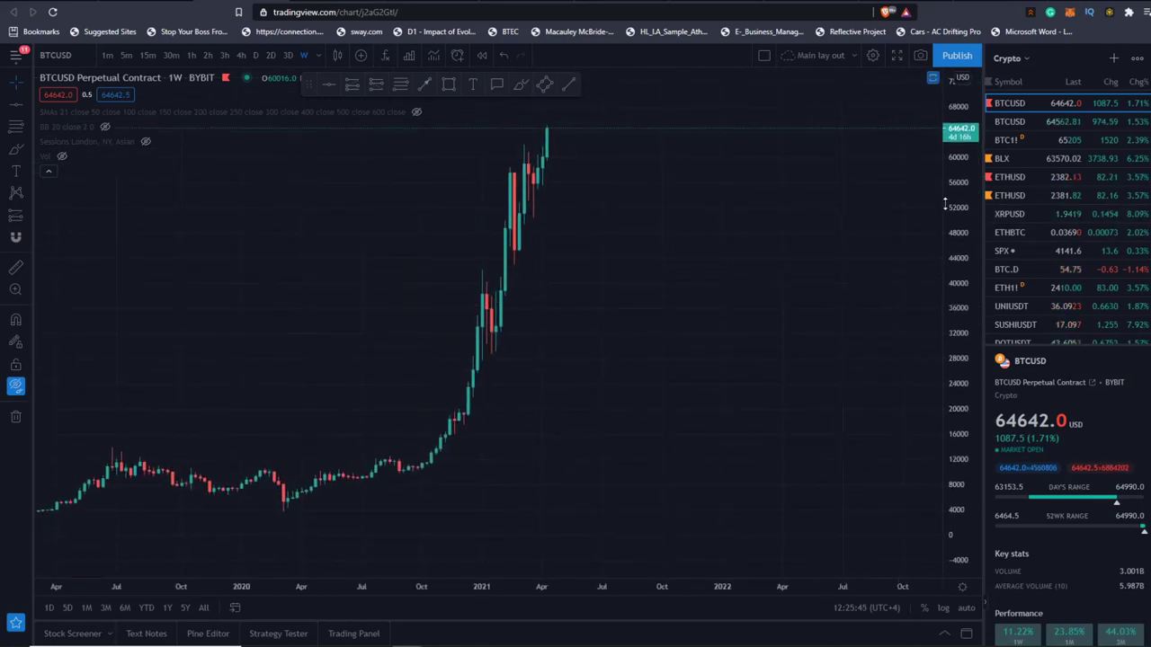
Compress the weekly BTCUSD chart to show its history from 2019 and unhide the saved drawings.
left_click_drag(954, 201, 952, 393)
left_click_drag(728, 362, 755, 421)
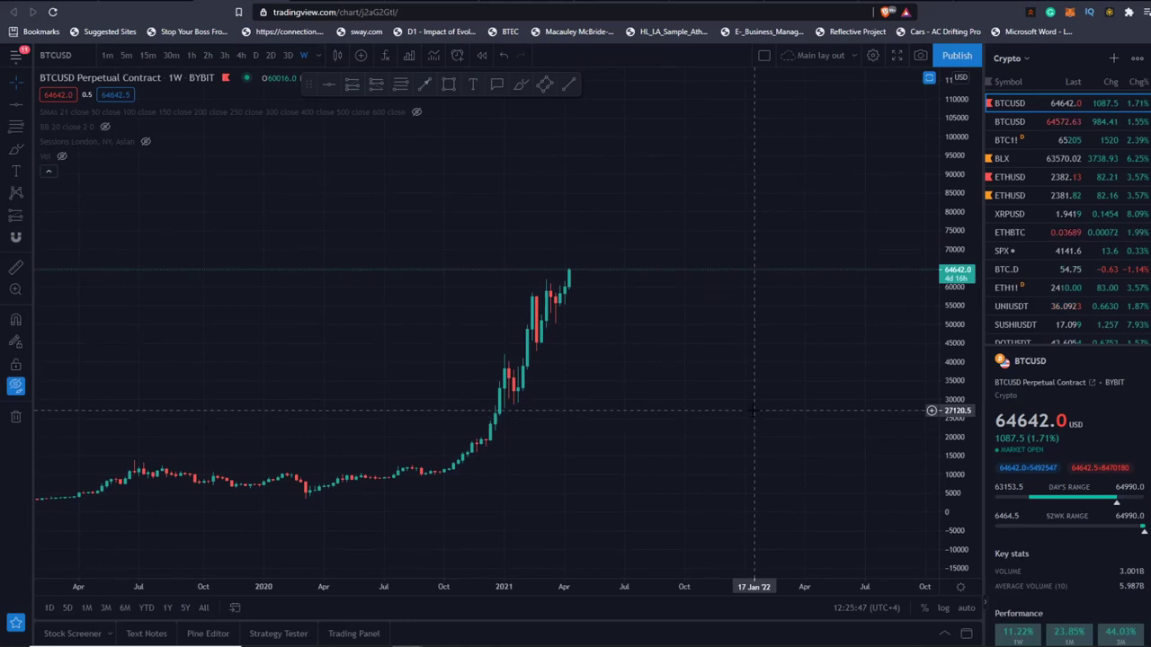
scroll(831, 387, "down", 2)
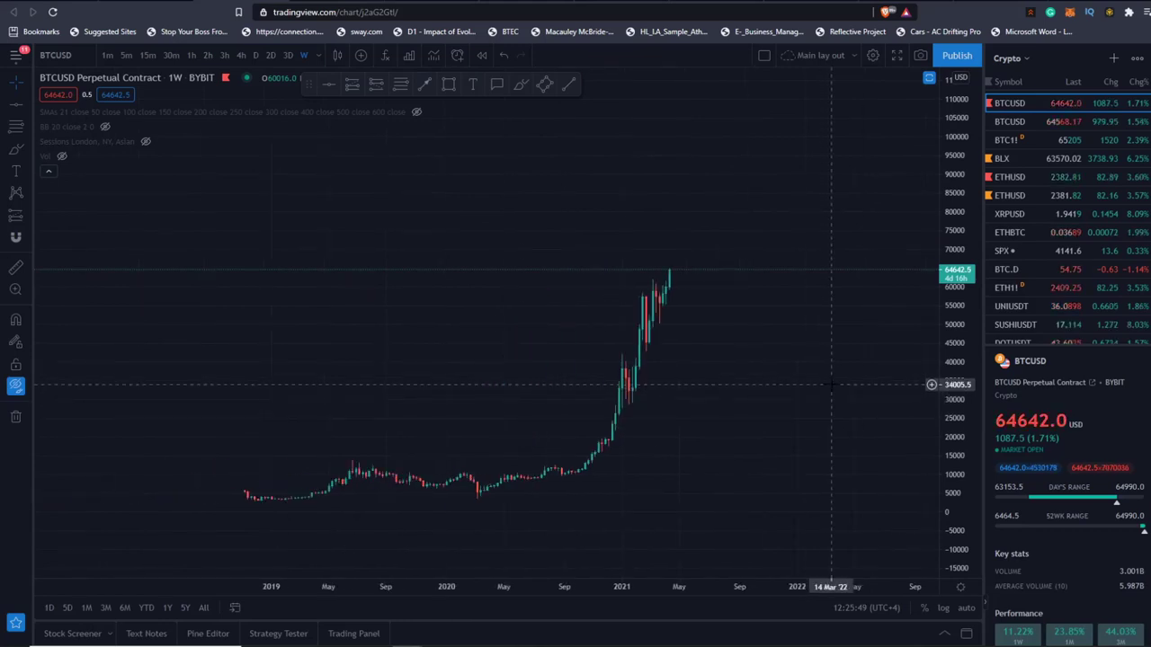
left_click(27, 391)
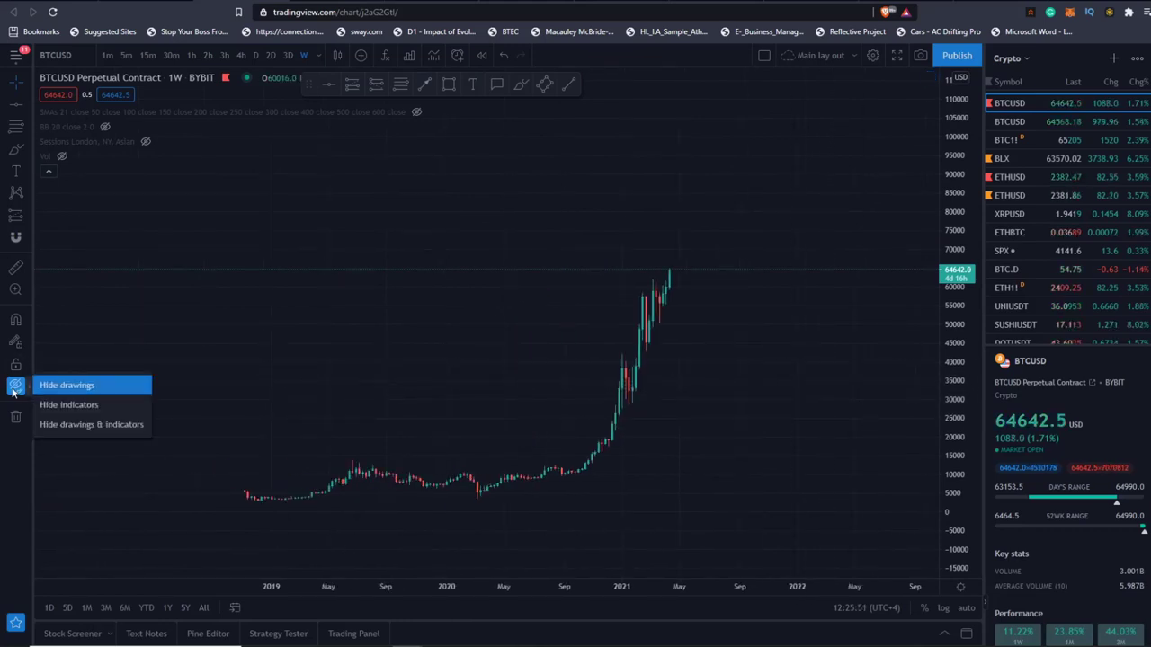
left_click(14, 390)
Examine the latest weekly BTCUSD candles between the 55245.5 and 65437.5 levels.
left_click_drag(772, 377, 797, 504)
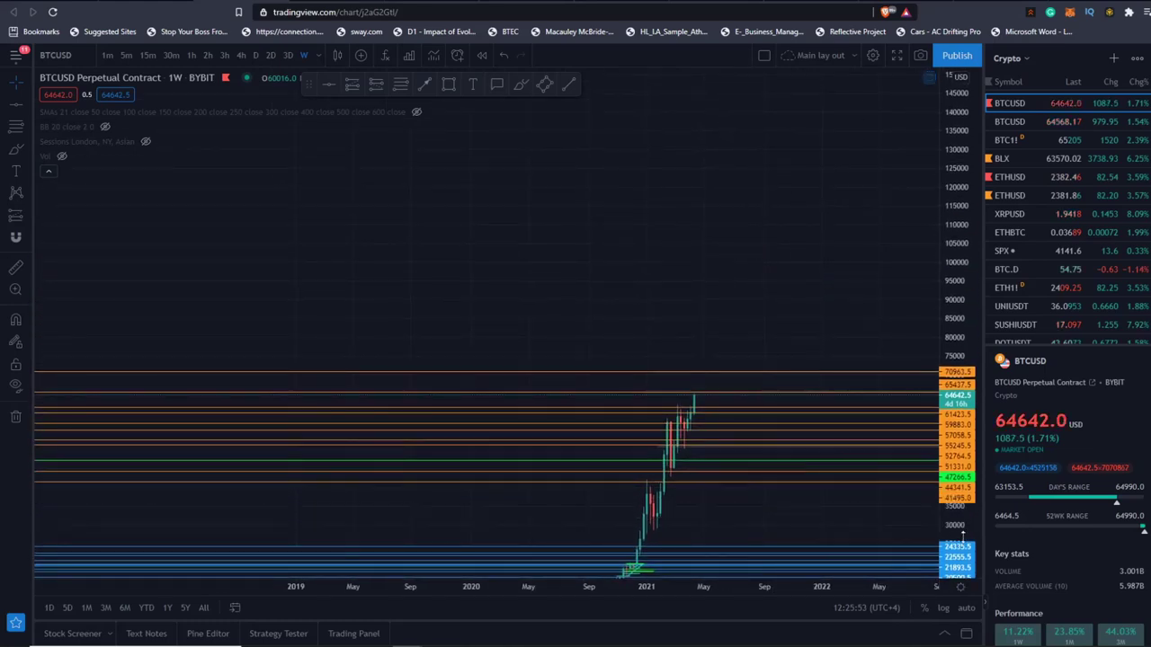
left_click_drag(963, 537, 963, 167)
scroll(768, 241, "up", 5)
left_click_drag(717, 378, 784, 135)
scroll(827, 233, "up", 5)
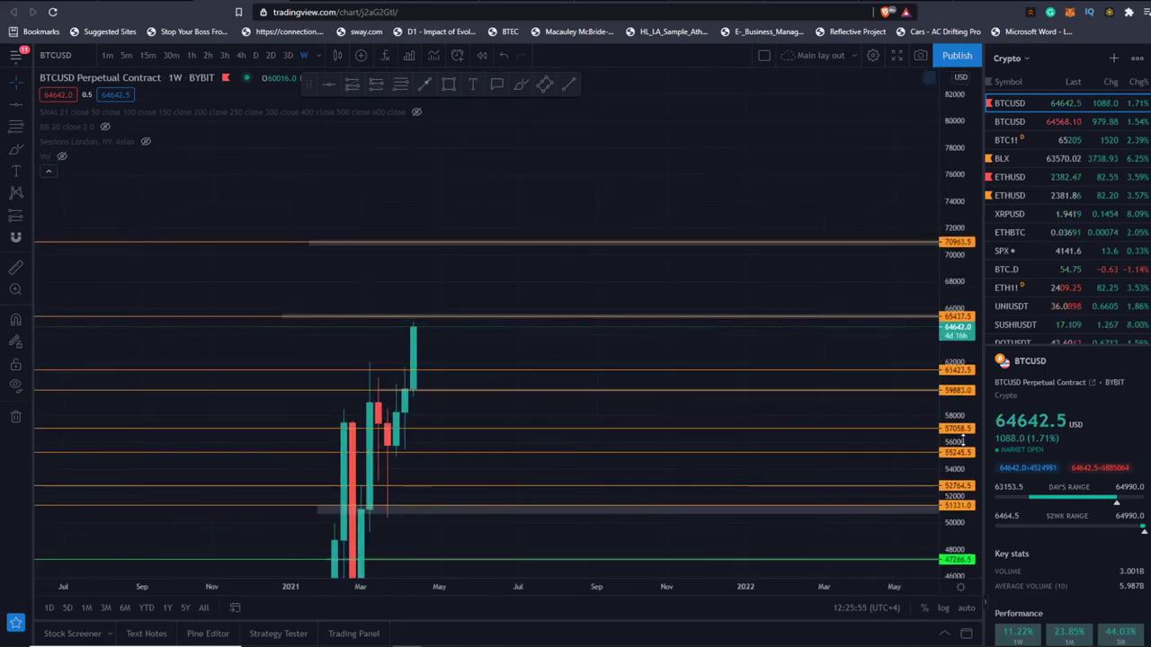
left_click_drag(963, 441, 963, 265)
scroll(701, 310, "up", 5)
left_click_drag(499, 358, 800, 372)
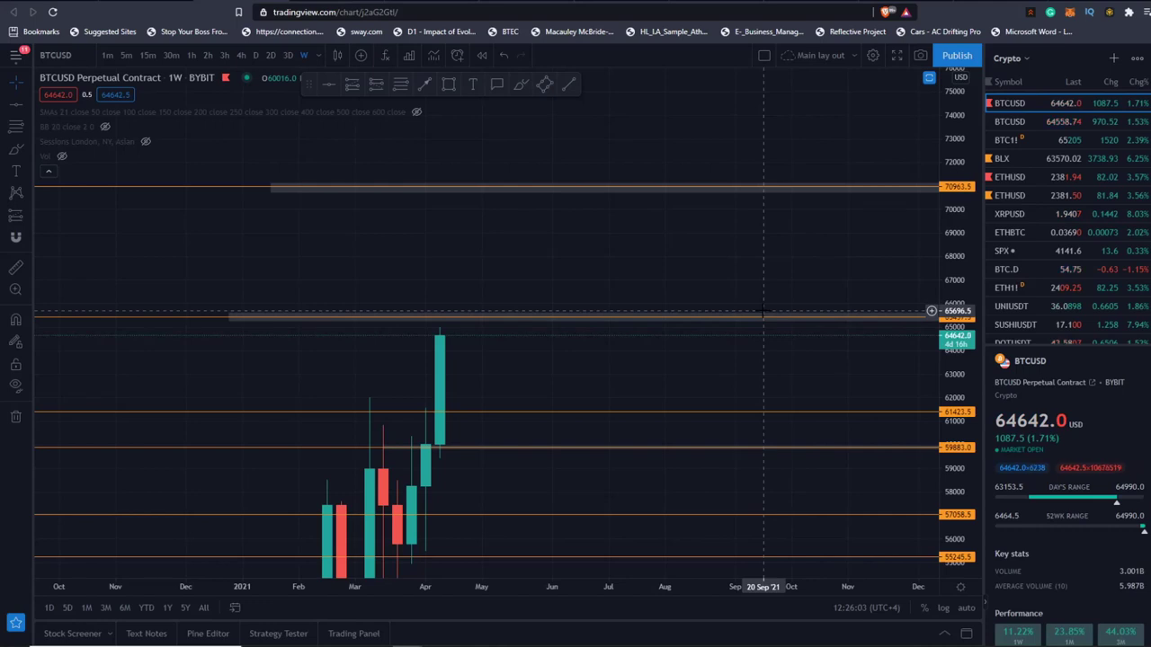
Examine the room on the weekly BTCUSD chart between the 65437.5 and 70963.5 zones.
left_click_drag(777, 276, 755, 309)
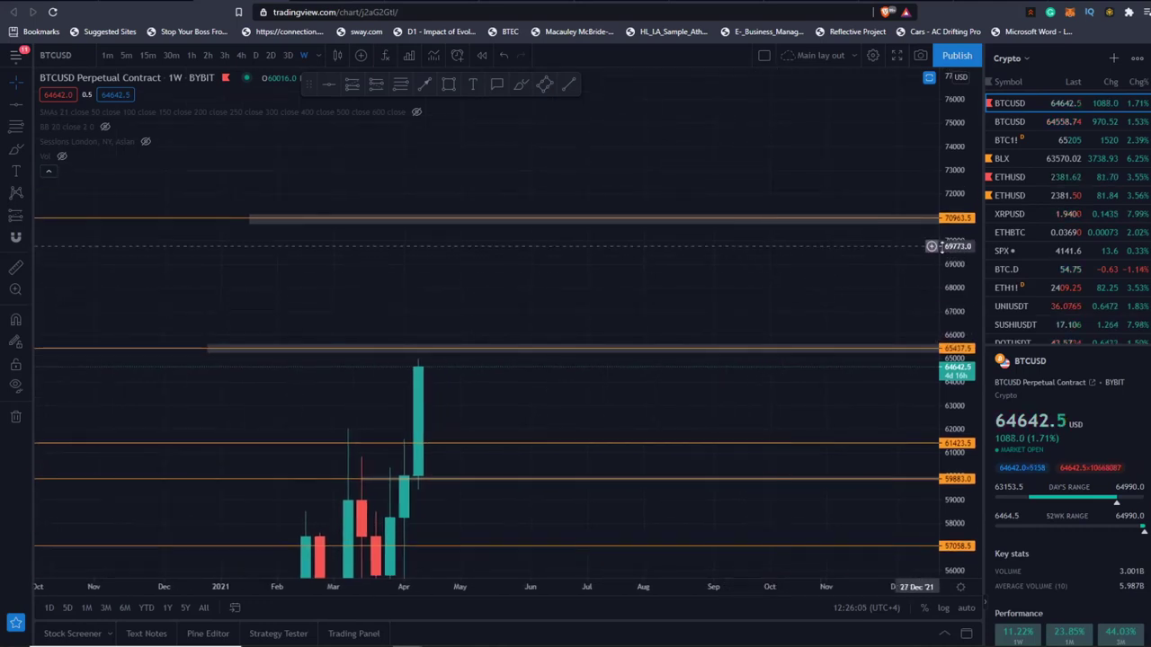
left_click_drag(955, 307, 951, 247)
scroll(818, 284, "right", 2)
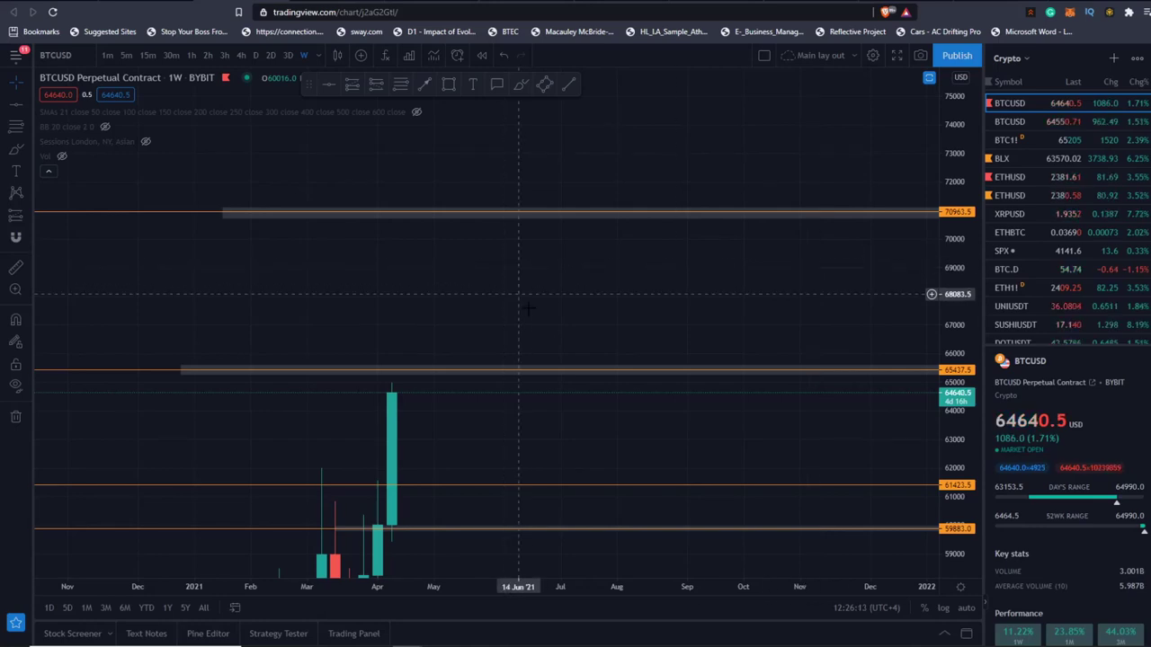
left_click_drag(571, 369, 571, 372)
key("ctrl+z")
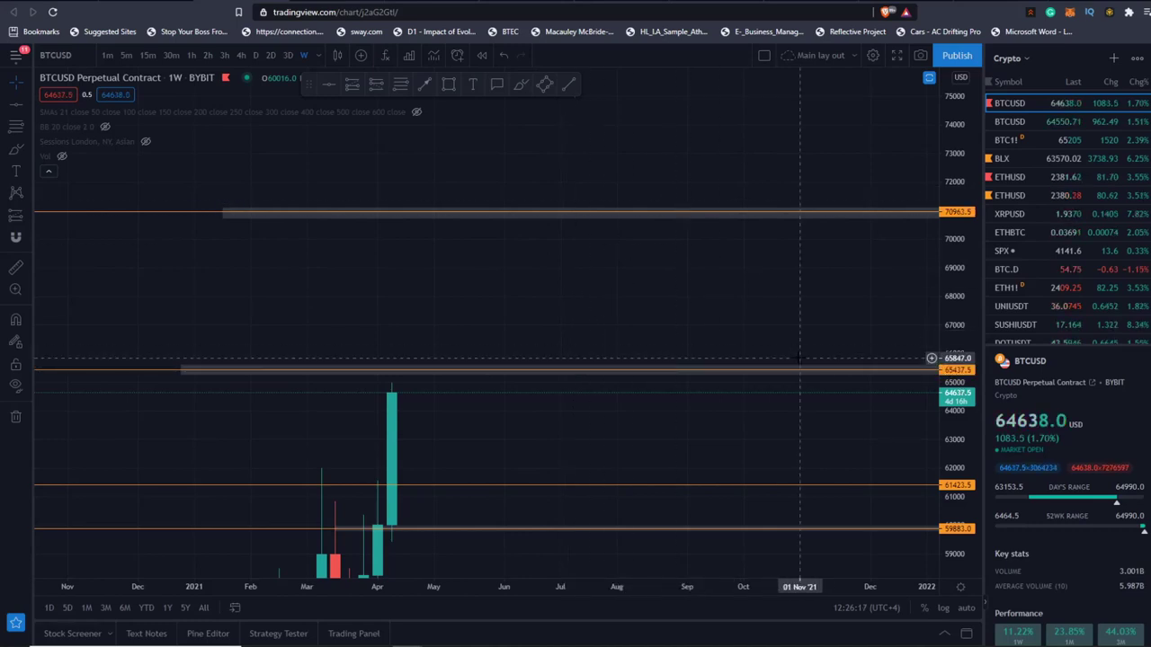
left_click_drag(868, 346, 785, 477)
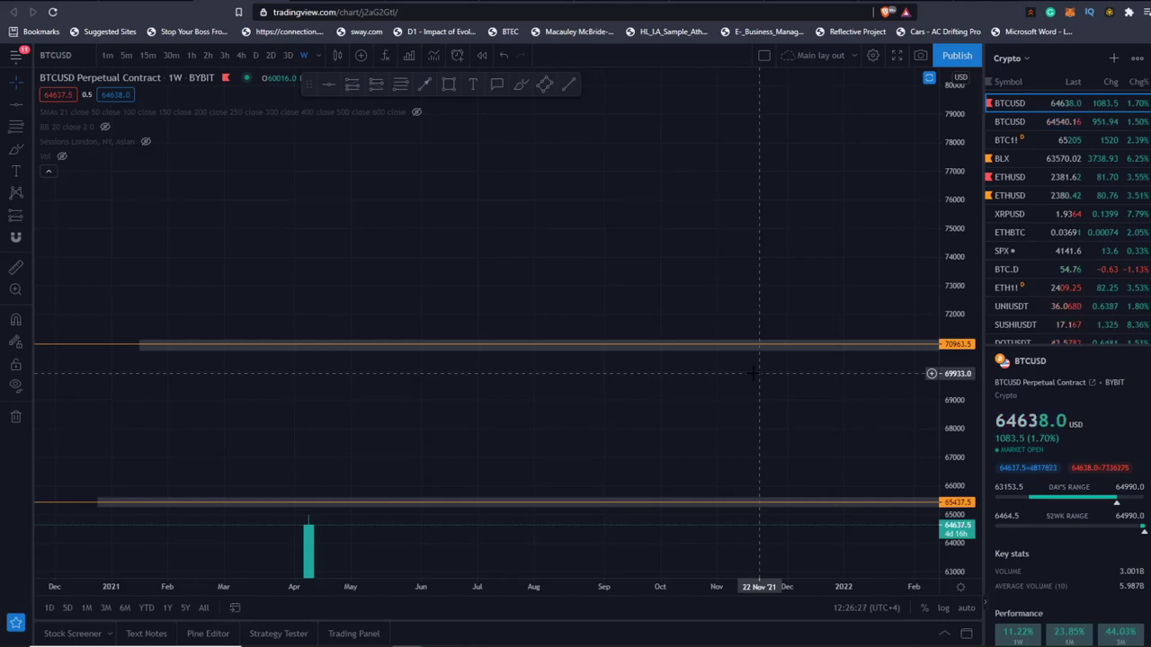
left_click_drag(954, 192, 946, 403)
scroll(562, 374, "down", 5)
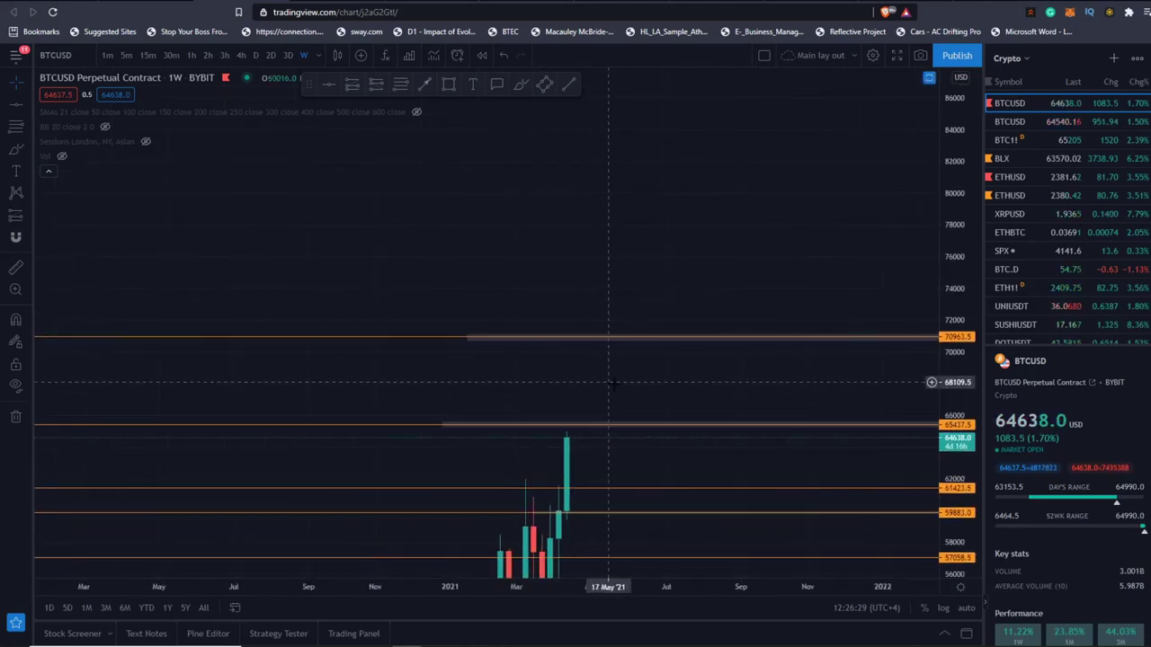
left_click_drag(631, 387, 650, 361)
left_click_drag(644, 447, 637, 429)
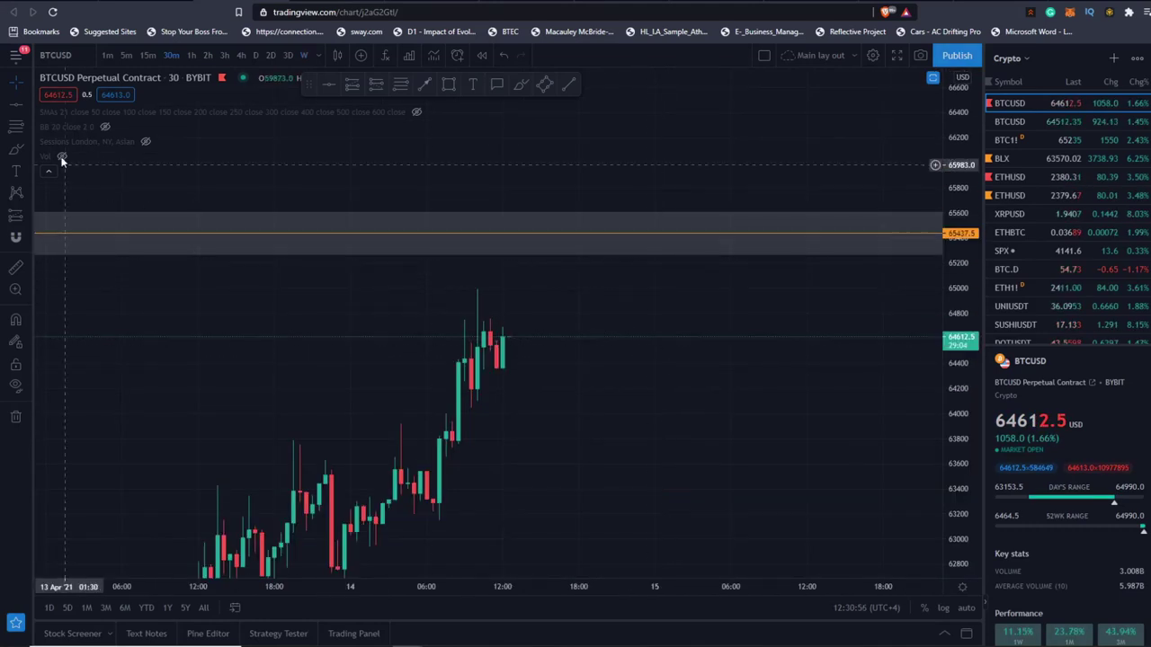
Examine the 30-minute BTCUSD price action between the 59883.0 level and the 65437.5 zone.
left_click_drag(221, 380, 379, 339)
scroll(846, 271, "down", 5)
scroll(837, 288, "down", 3)
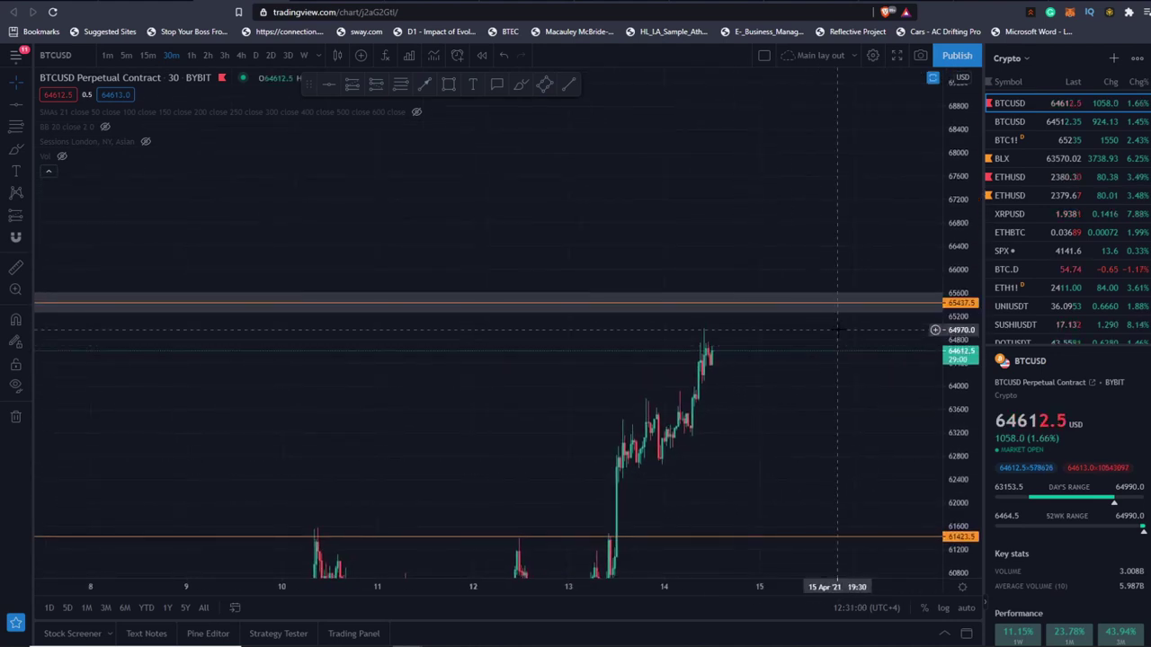
left_click_drag(837, 334, 821, 496)
left_click_drag(803, 395, 779, 151)
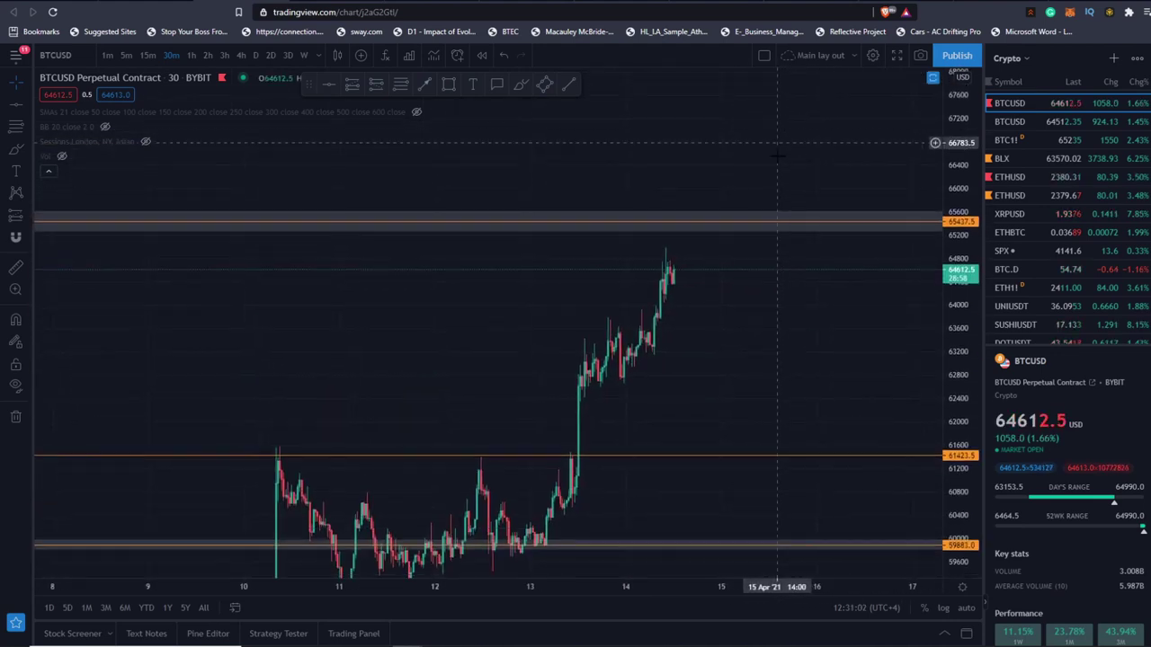
scroll(594, 310, "up", 5)
Show the Stochastic pane below the price and compare its readings on the 1-hour and 4-hour BTCUSD charts.
double_click(742, 371)
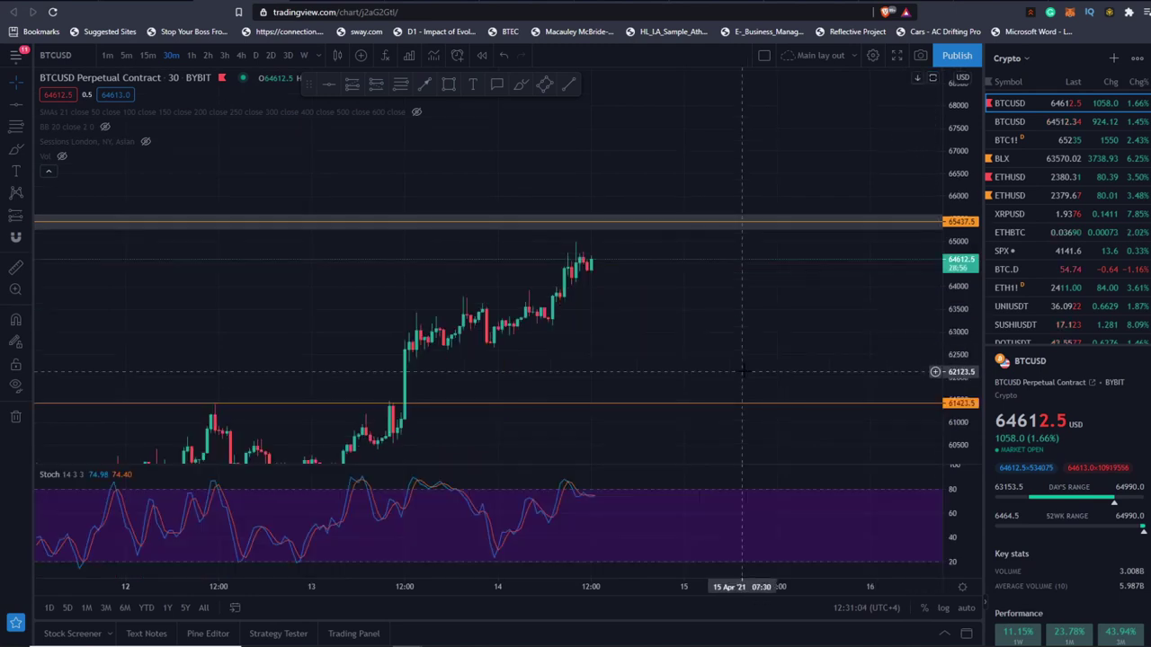
left_click(191, 55)
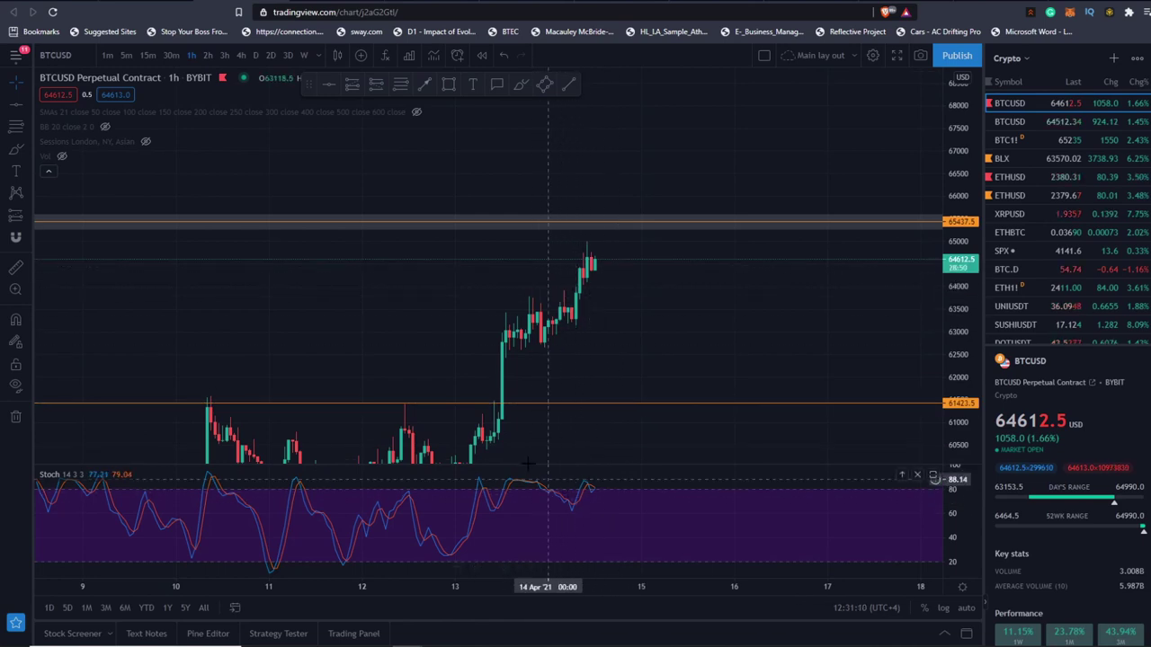
left_click(240, 55)
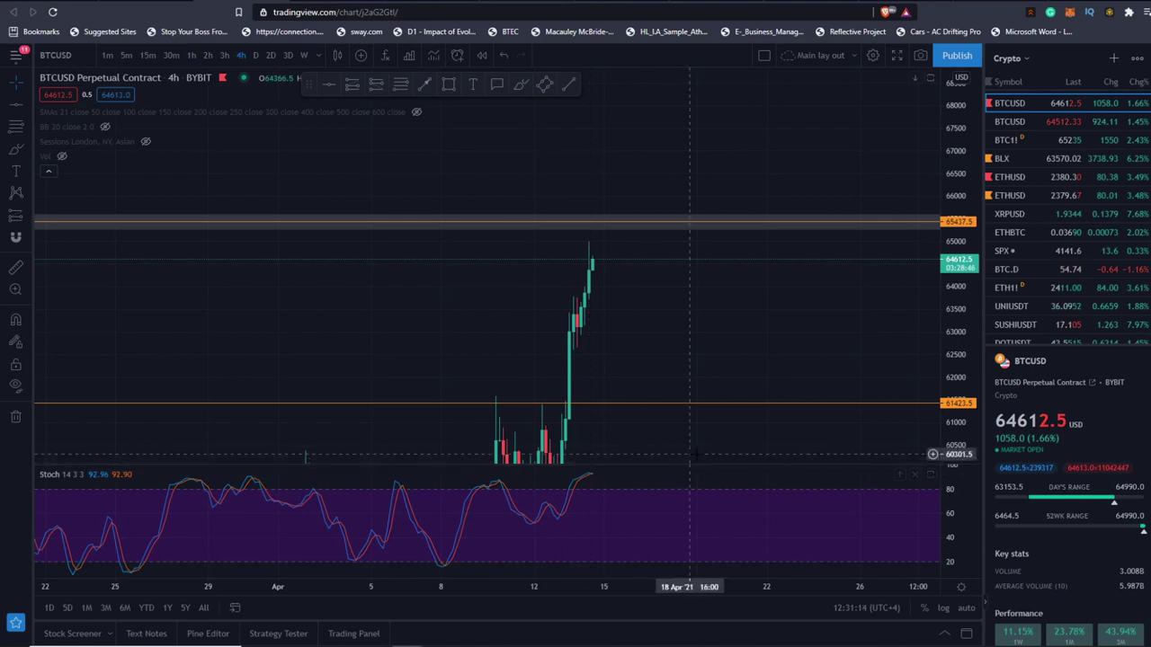
scroll(706, 481, "down", 3)
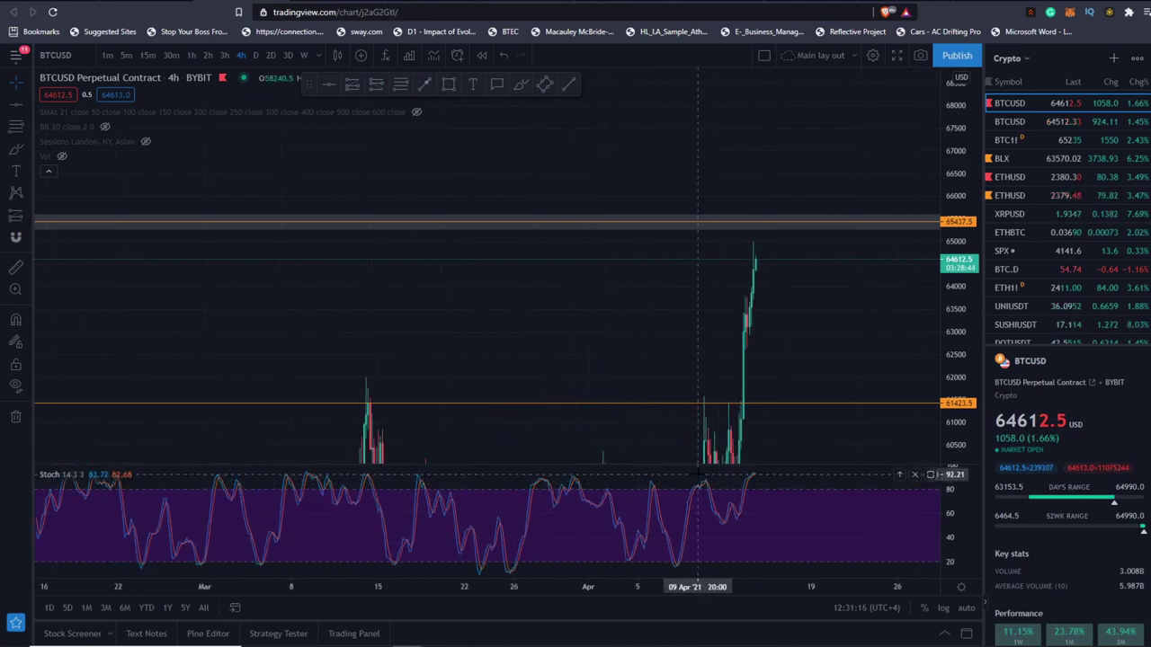
scroll(698, 474, "up", 3)
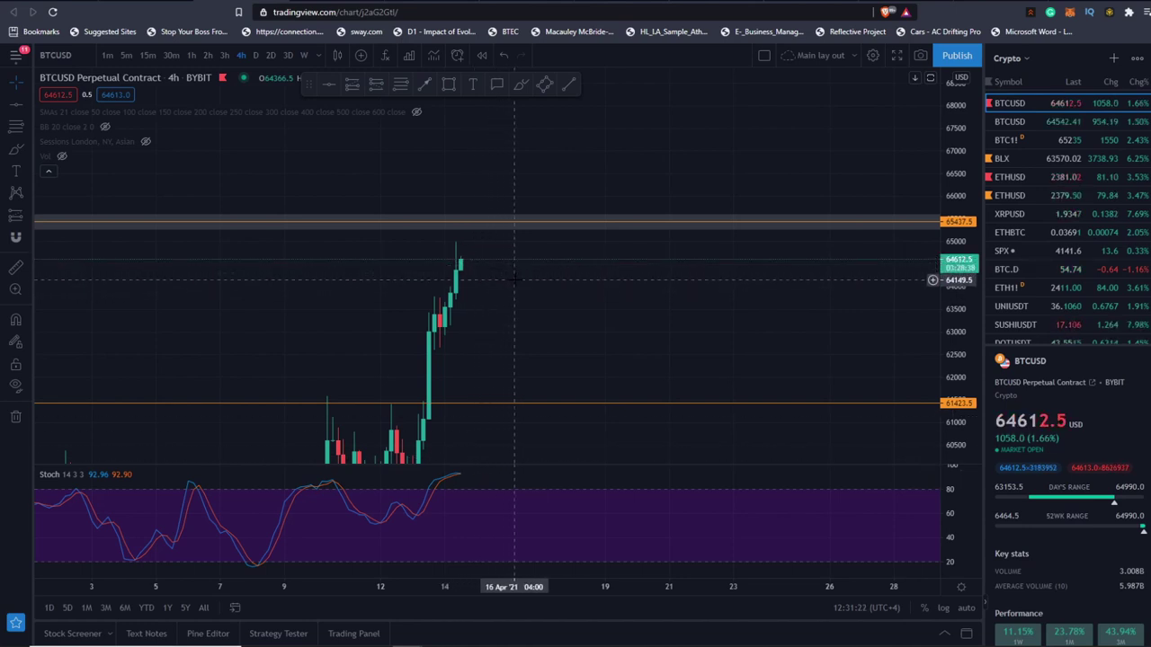
scroll(576, 306, "down", 1)
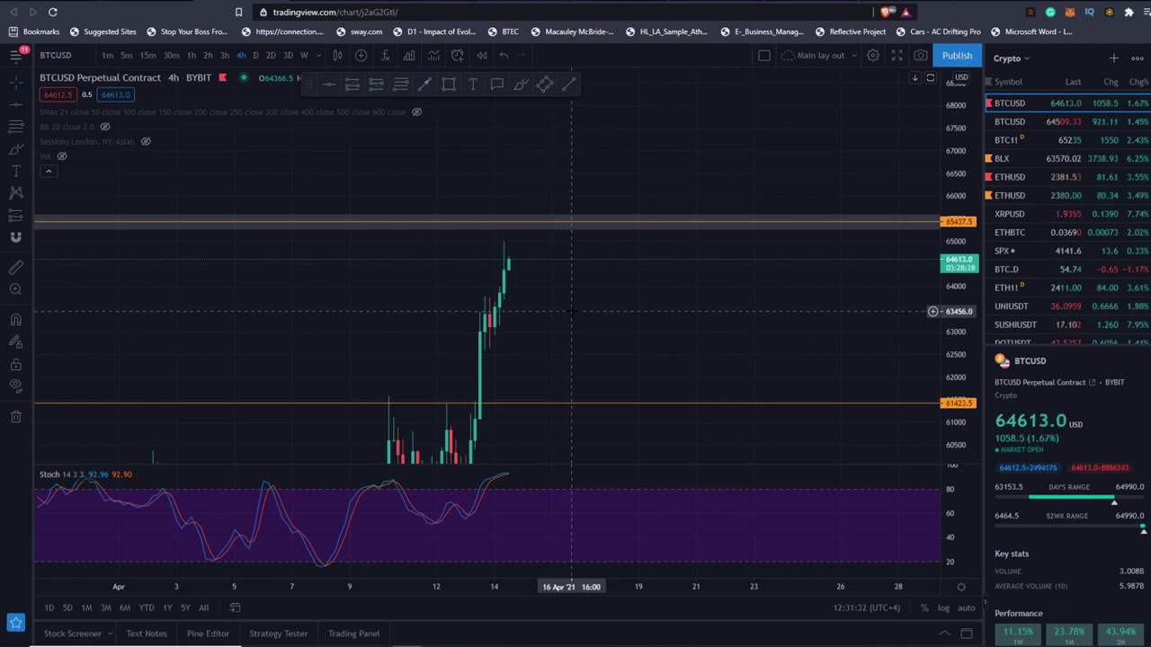
Switch BTCUSD to the daily timeframe and view the candles around 59883.0 together with the Stochastic.
double_click(572, 311)
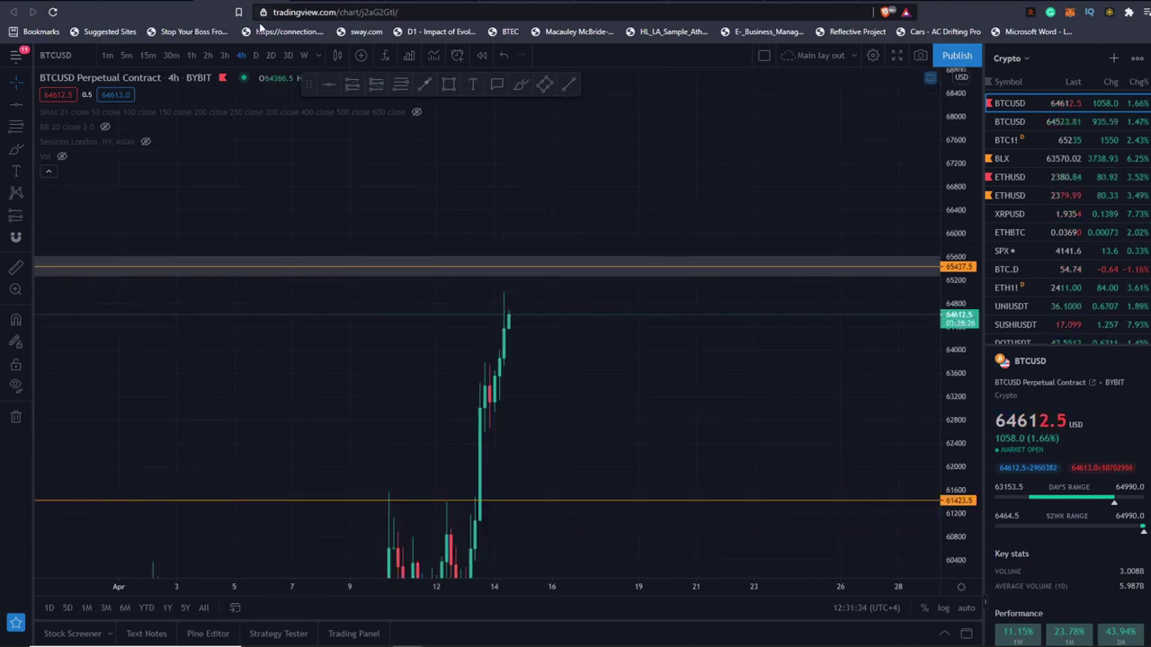
left_click(257, 55)
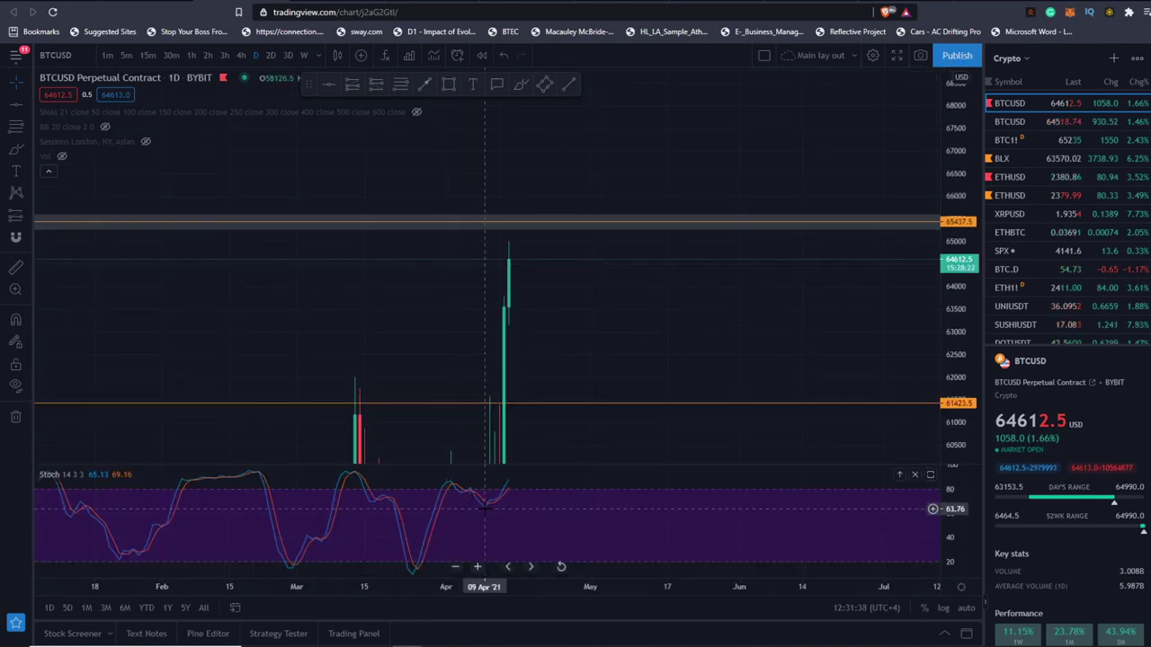
left_click_drag(628, 400, 654, 170)
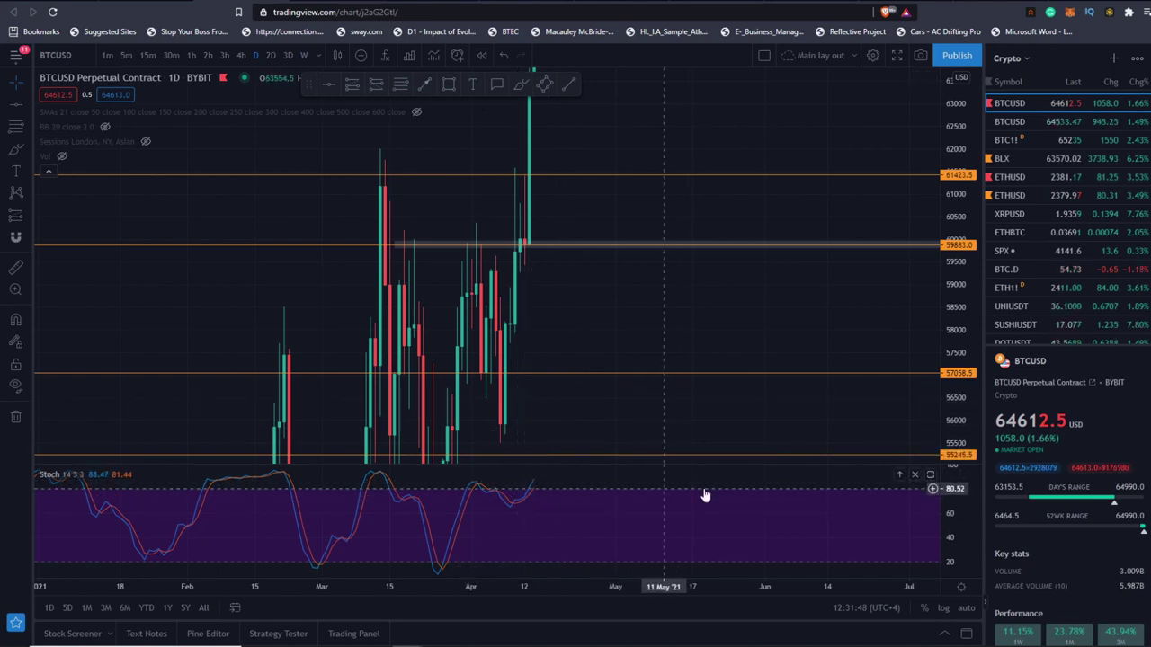
Sketch a projected path on the enlarged daily Stochastic, dipping to about 80 before rising into May with an arrowhead, then restore the panes.
left_click(931, 474)
scroll(479, 211, "up", 3)
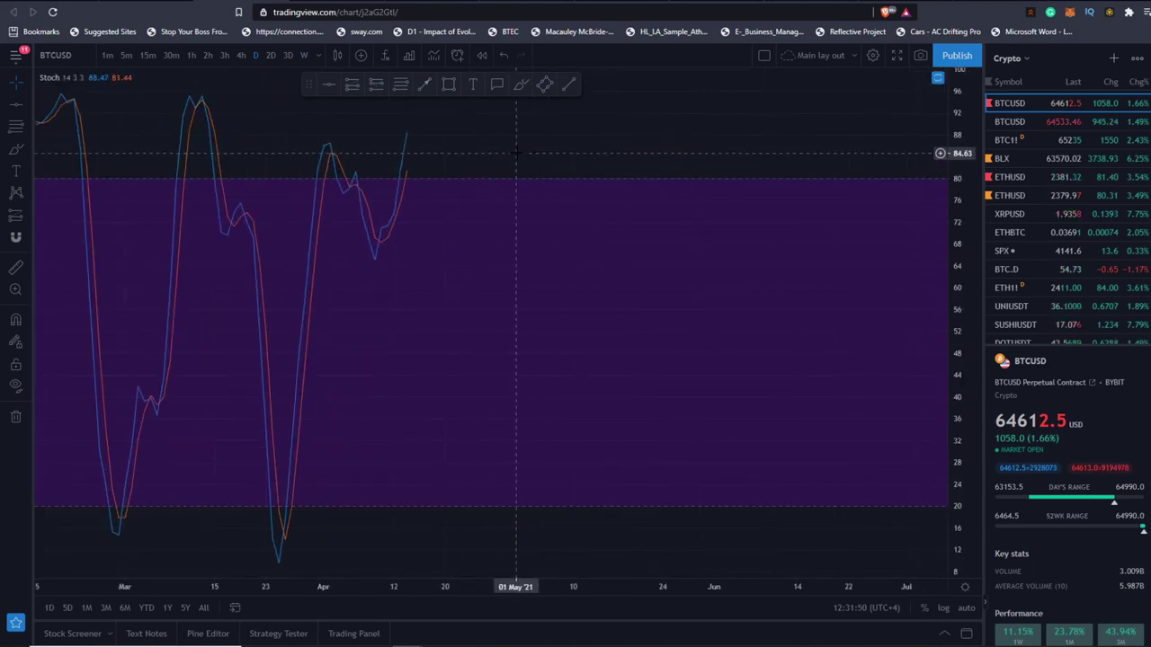
mouse_move(385, 196)
left_mouse_down()
mouse_move(398, 149)
mouse_move(432, 137)
left_mouse_up()
left_click_drag(456, 175, 579, 118)
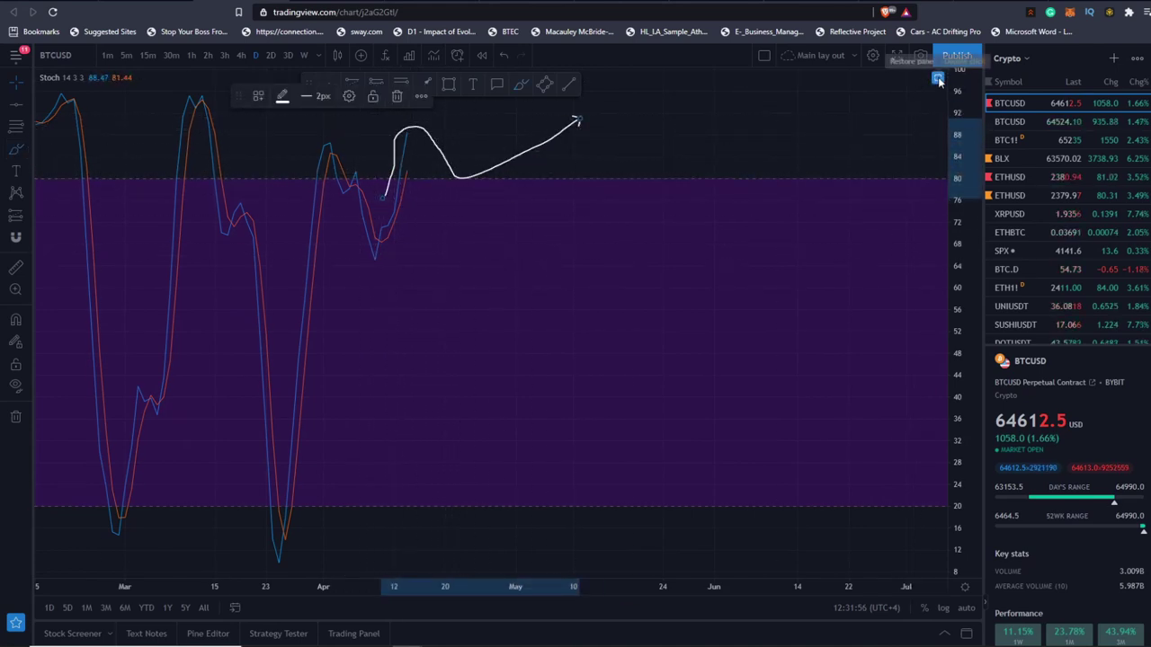
left_click(938, 79)
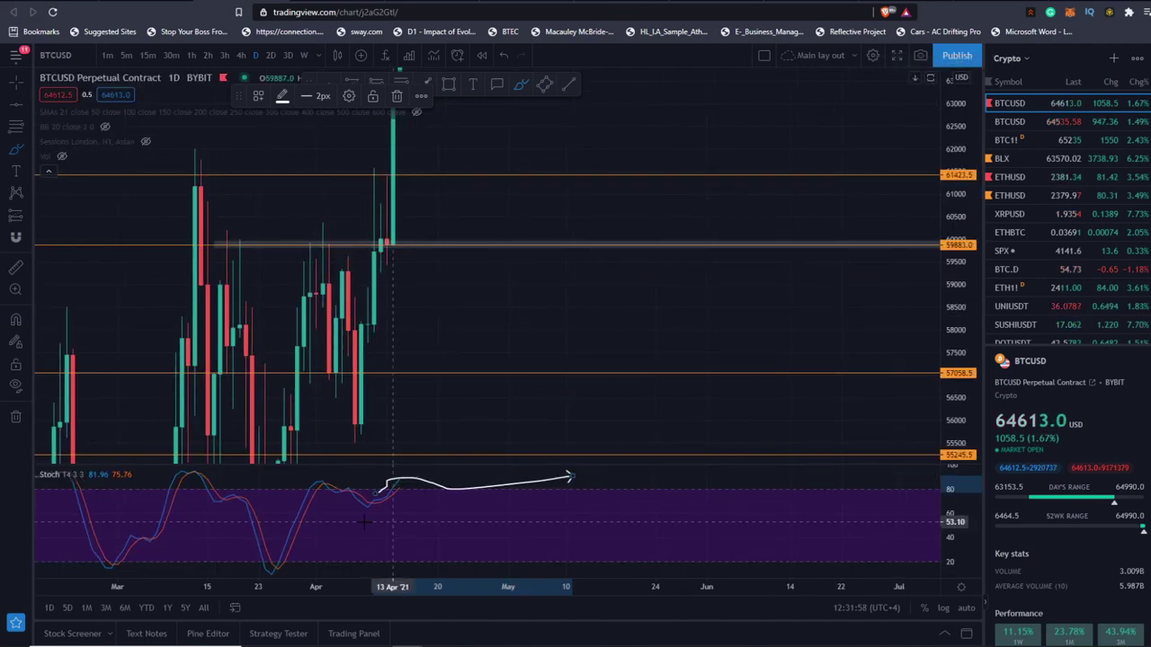
Undo the stray brush stroke on the daily BTCUSD chart and maximise the price pane around the 65437.5 zone.
scroll(684, 342, "down", 5)
scroll(767, 344, "down", 3)
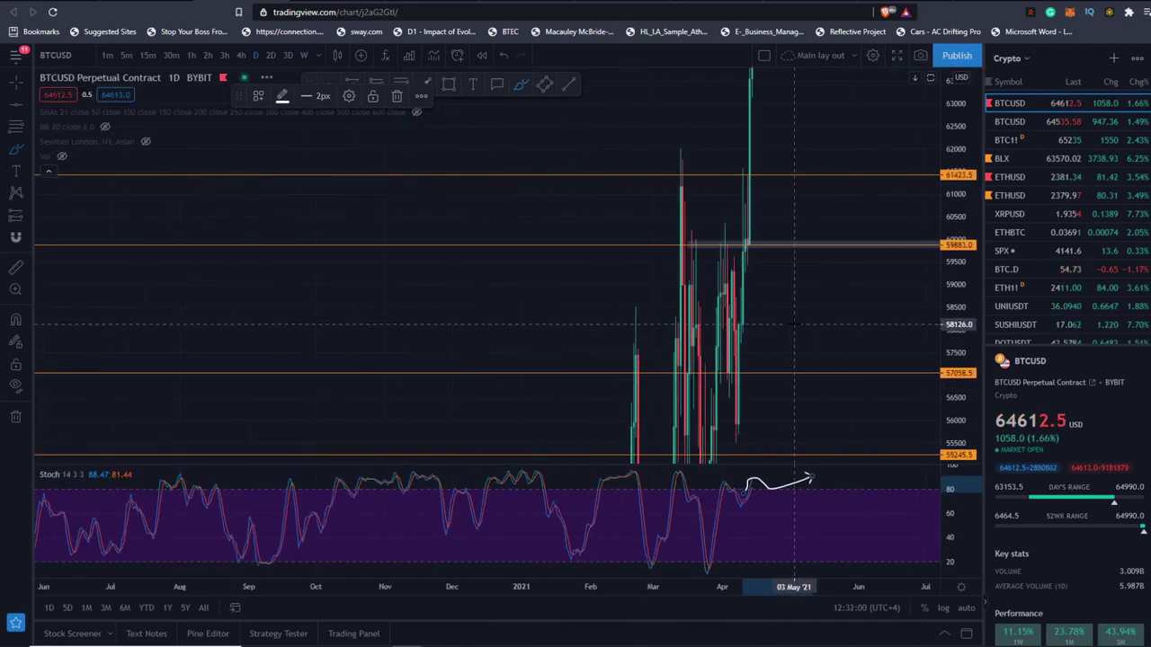
left_click_drag(827, 304, 709, 436)
key("ctrl+z")
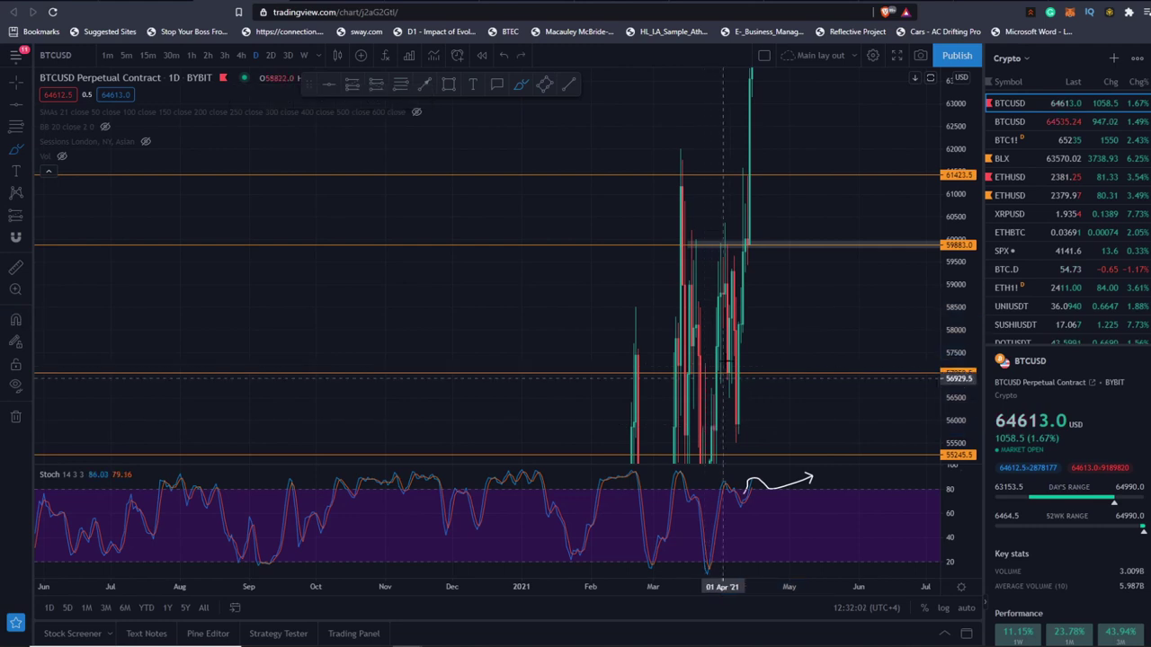
scroll(888, 259, "up", 5)
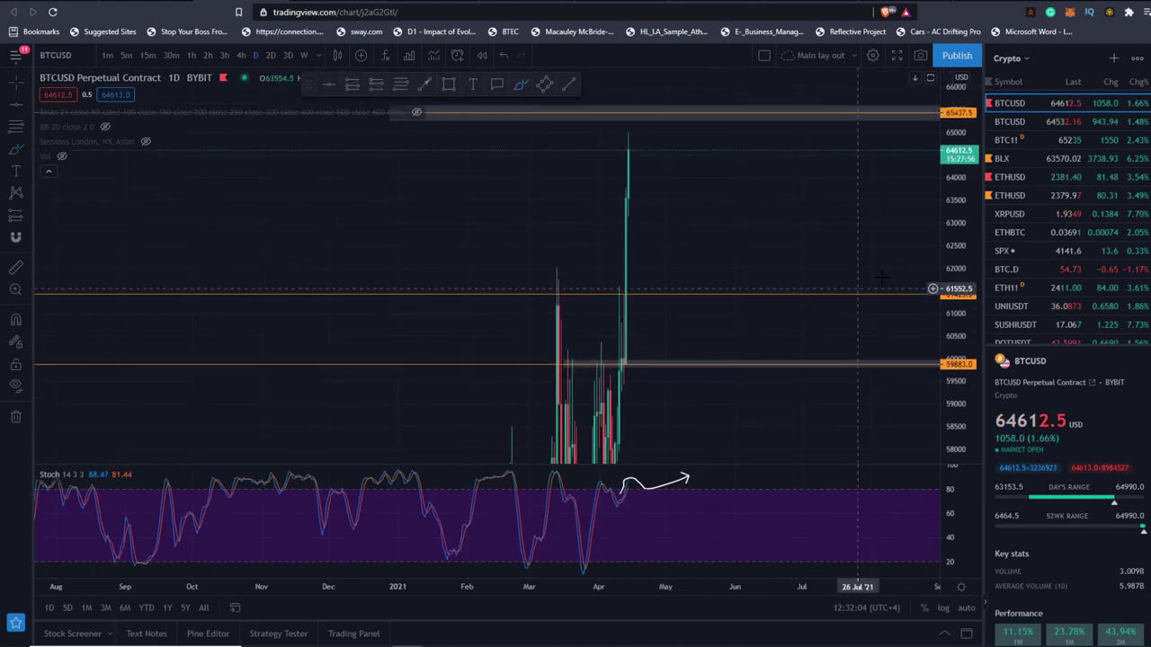
double_click(550, 234)
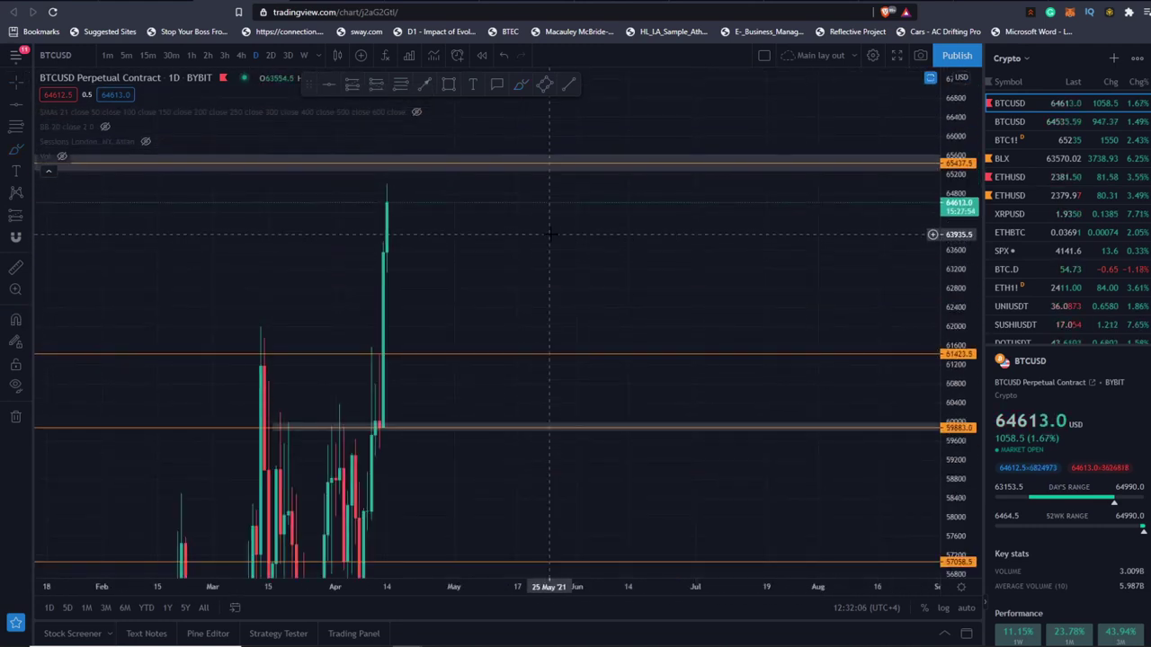